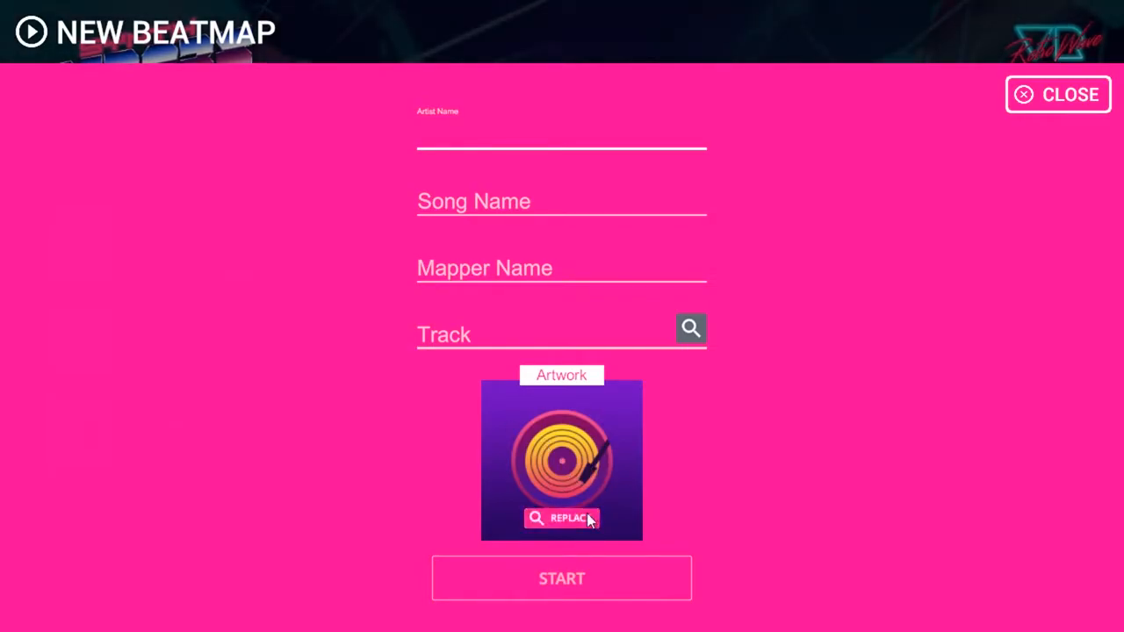
Deselect the Artist Name field on the blank New Beatmap form
click(784, 454)
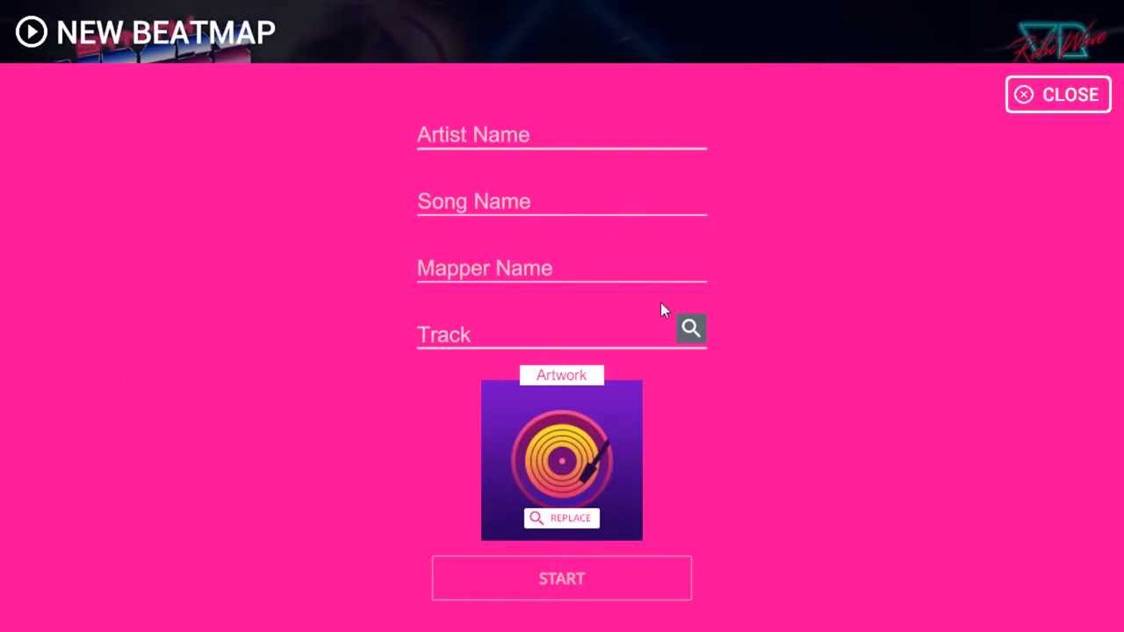
Close the New Beatmap form and load the saved Riot – Overkill beatmap
click(1085, 106)
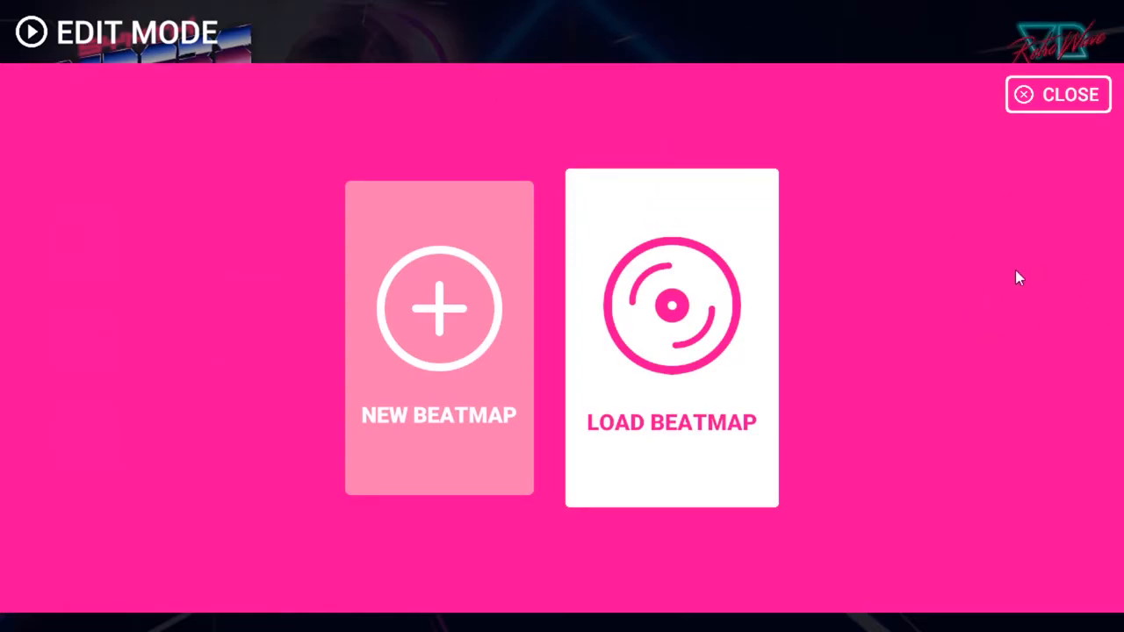
click(1008, 230)
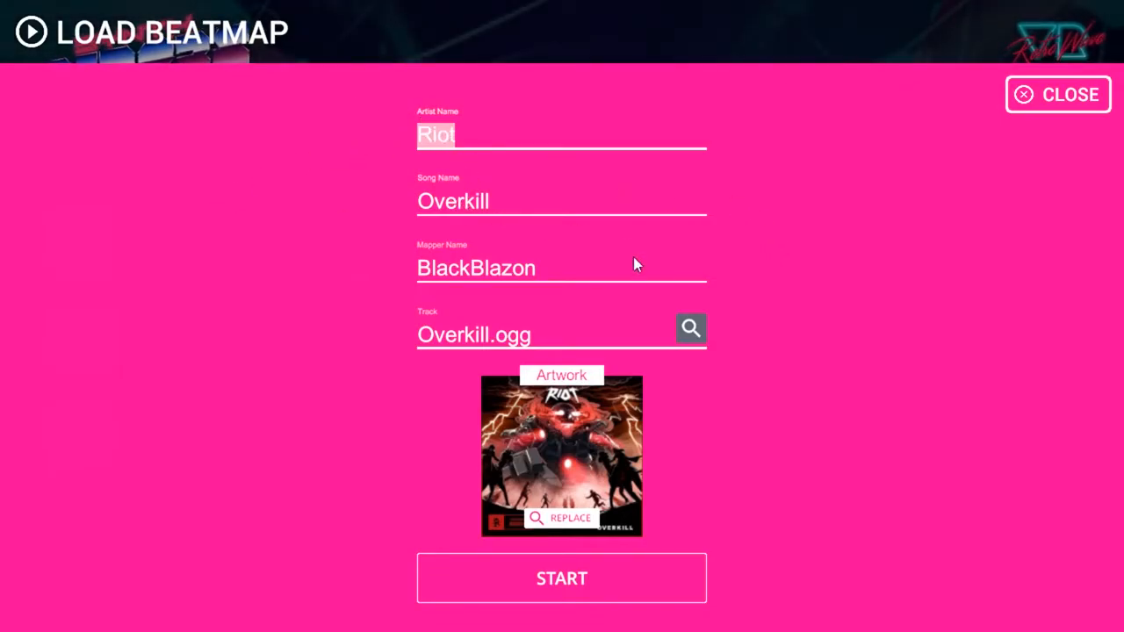
Review the Riot – Overkill details and open the 174 BPM map in the mapping workspace
click(792, 269)
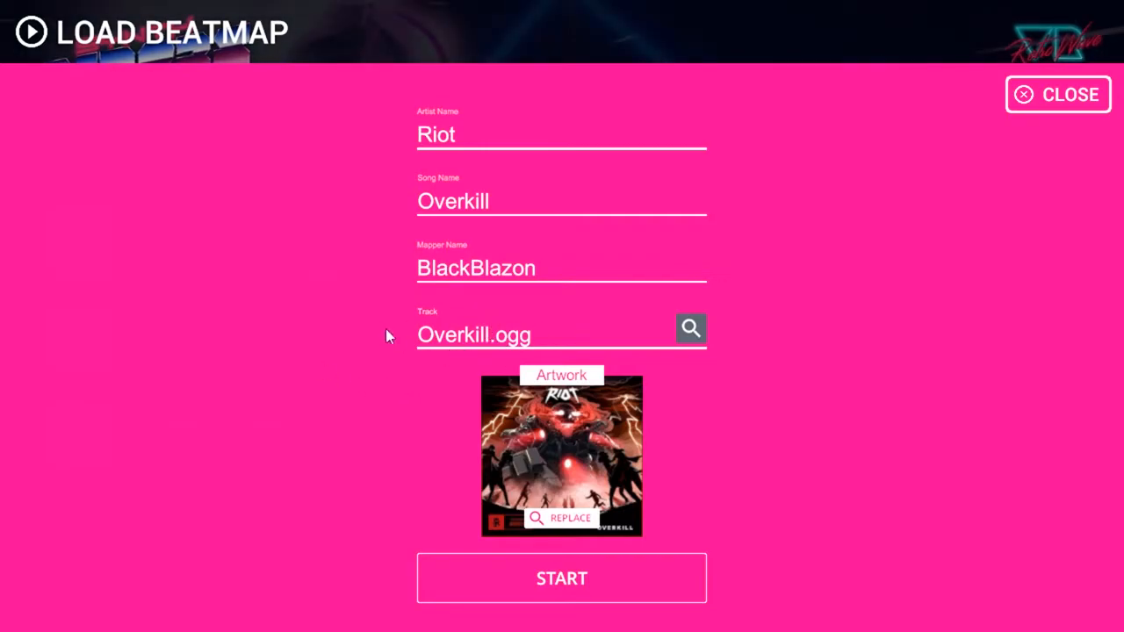
click(566, 579)
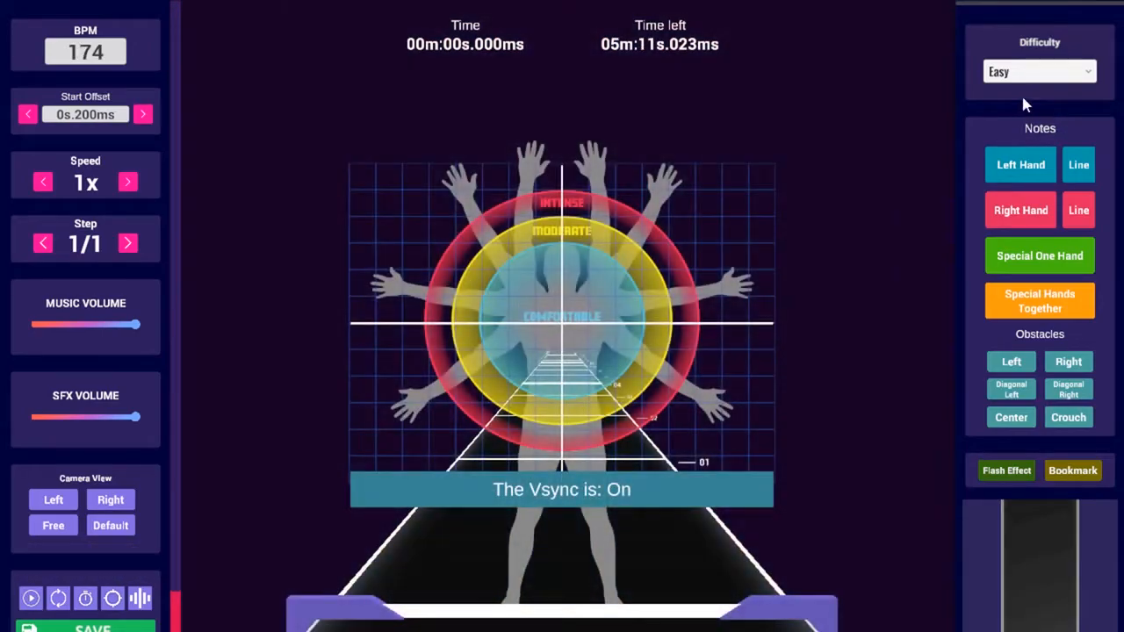
Select the Expert difficulty and switch to the free camera view
click(1017, 78)
click(1009, 136)
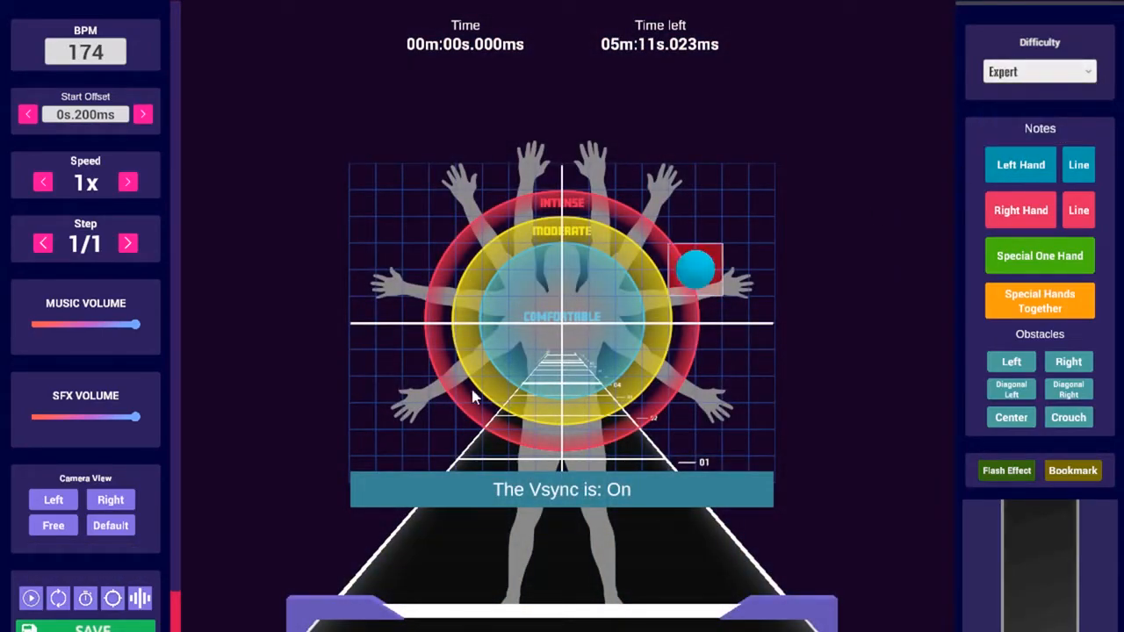
click(64, 525)
Play the song briefly, then scroll the timeline to stop at 7.241 s
key(space)
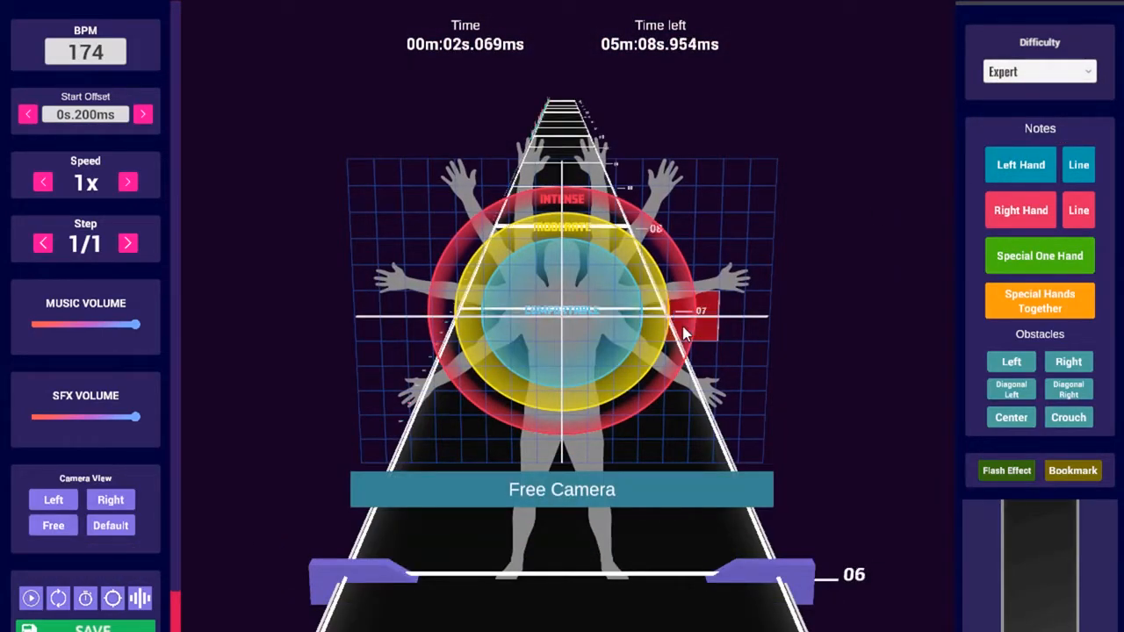
key(space)
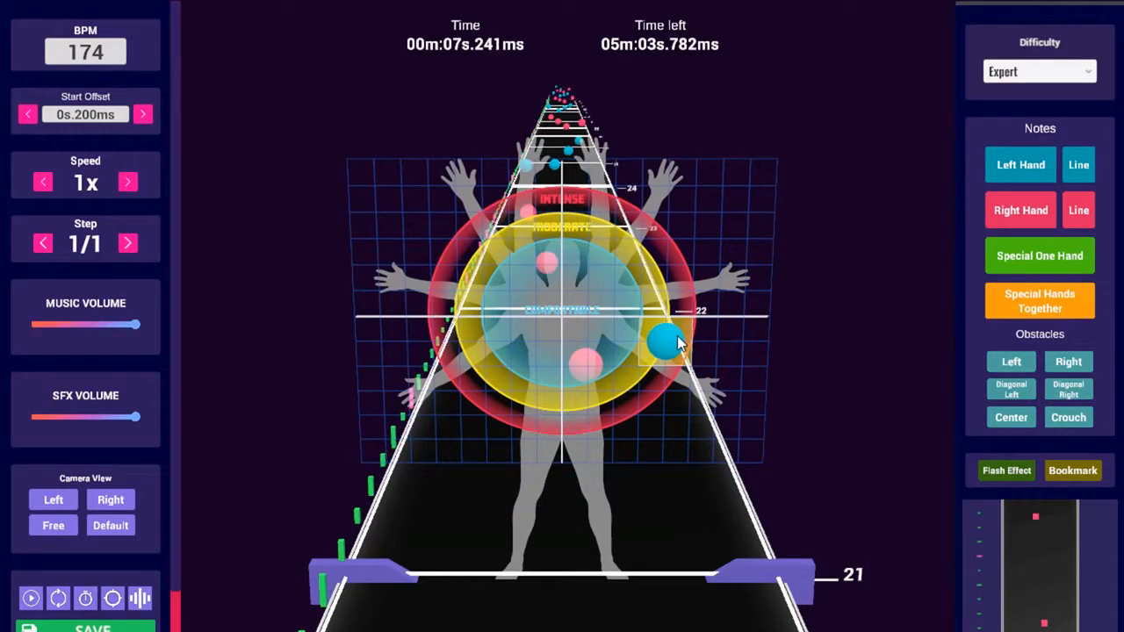
click(583, 383)
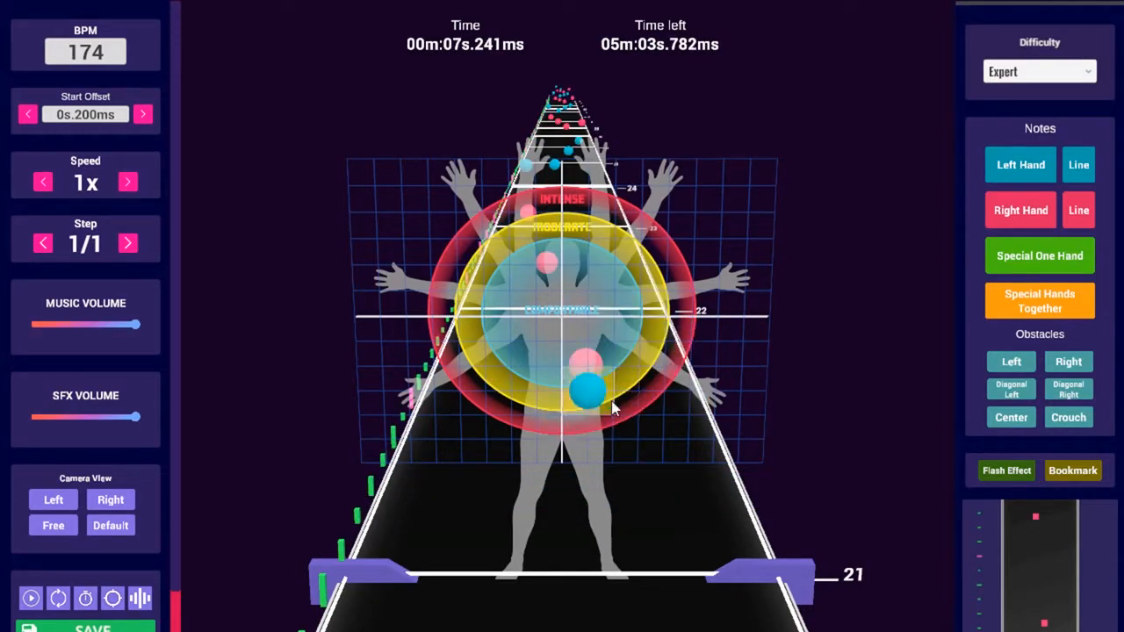
scroll(590, 422, up, 1)
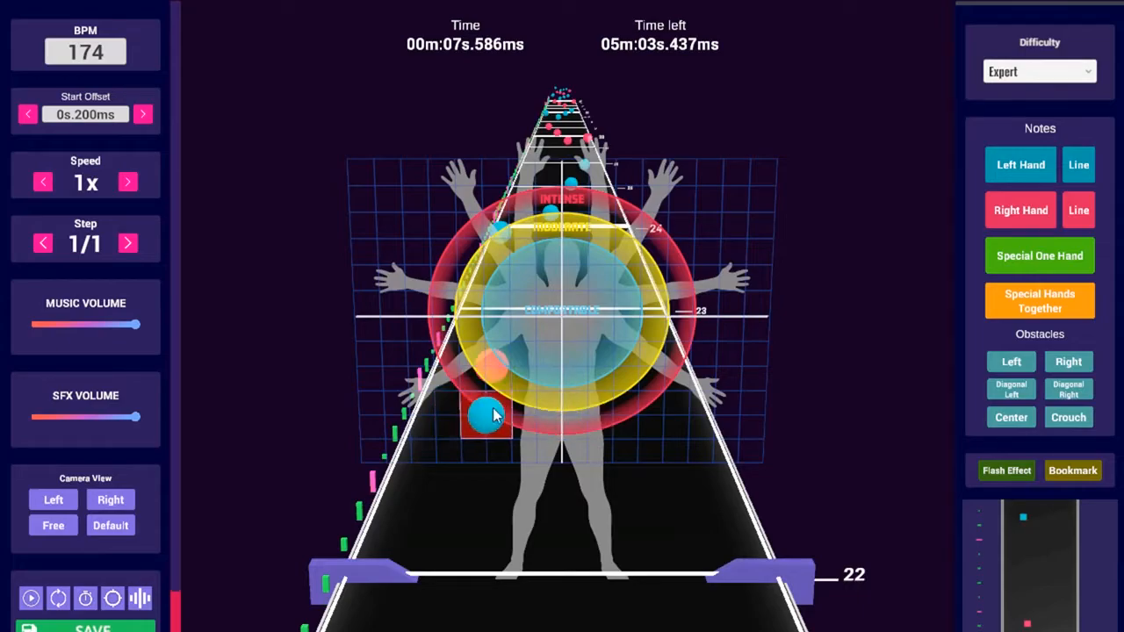
scroll(527, 360, up, 1)
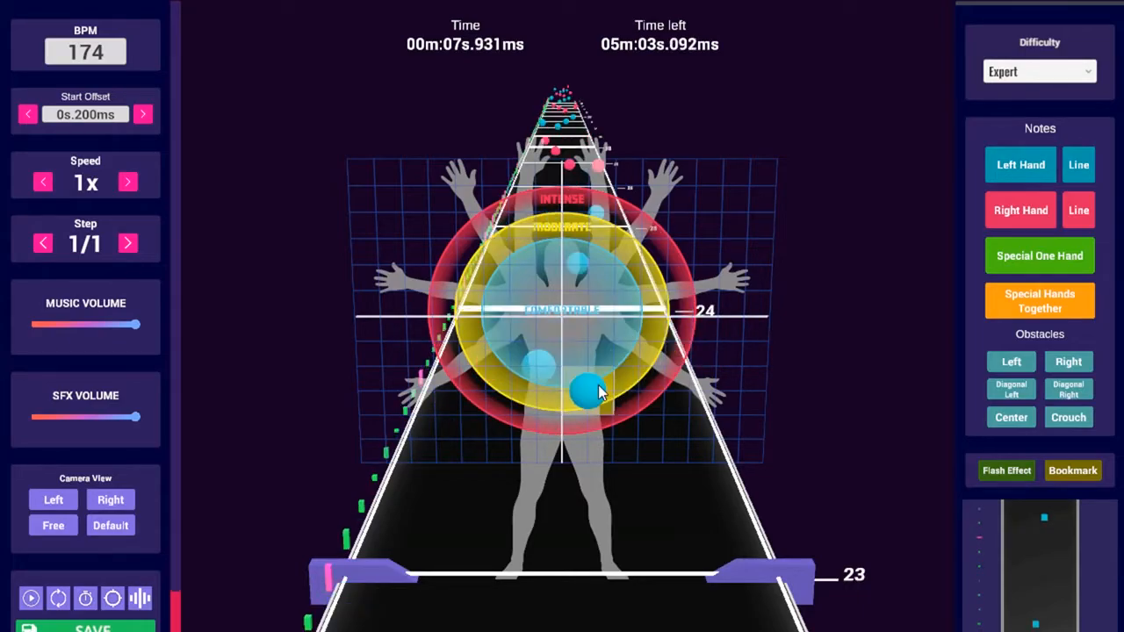
scroll(562, 373, up, 1)
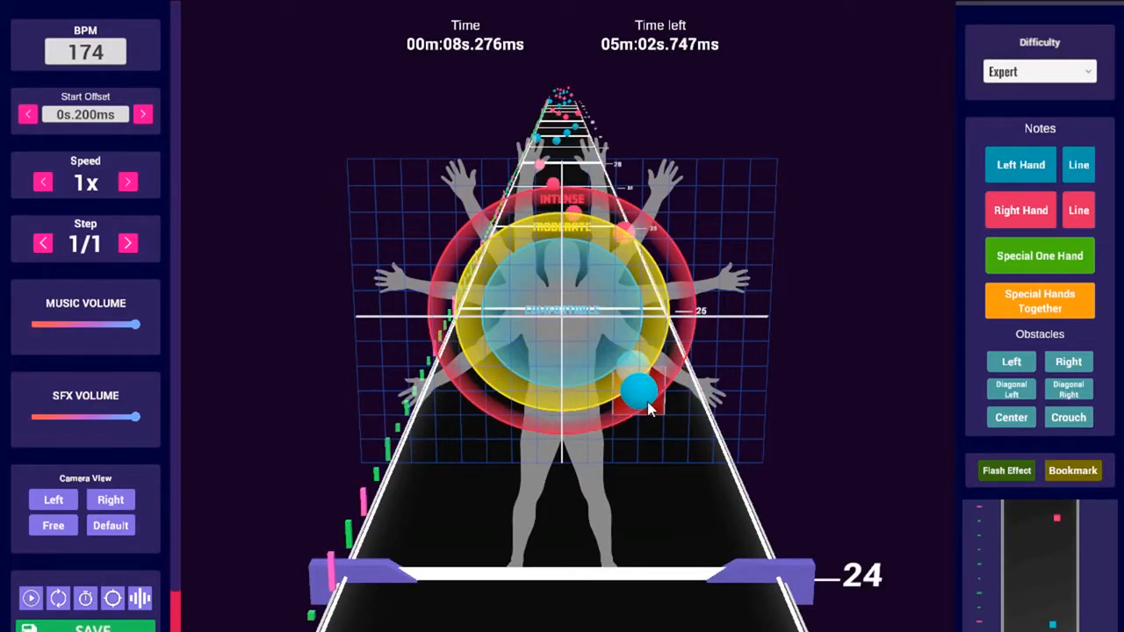
scroll(651, 400, up, 1)
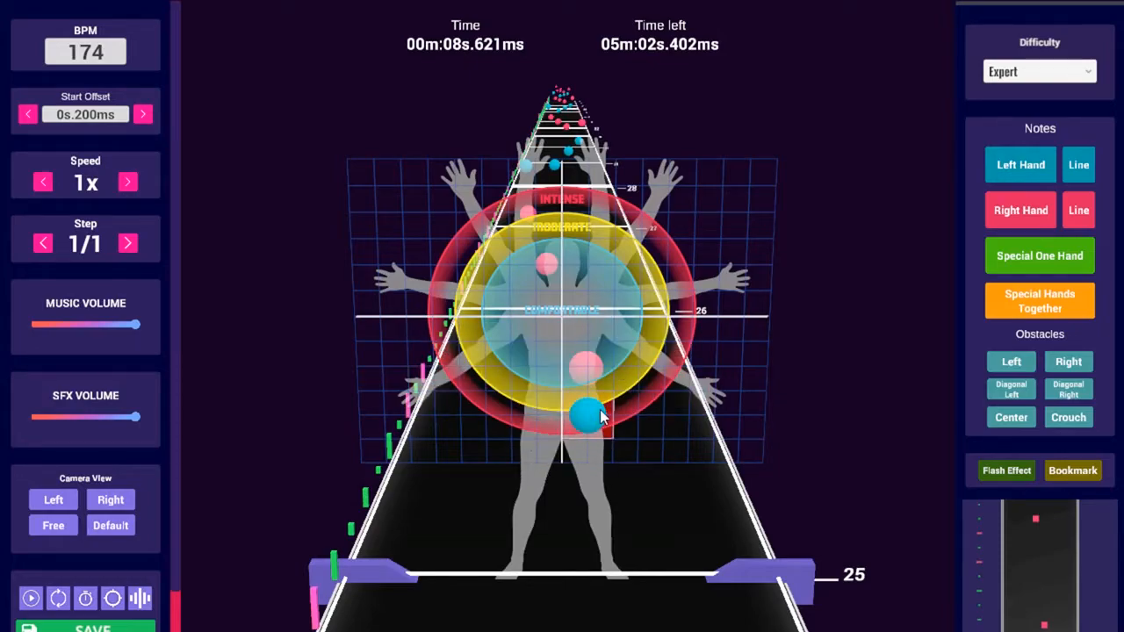
scroll(494, 430, down, 10)
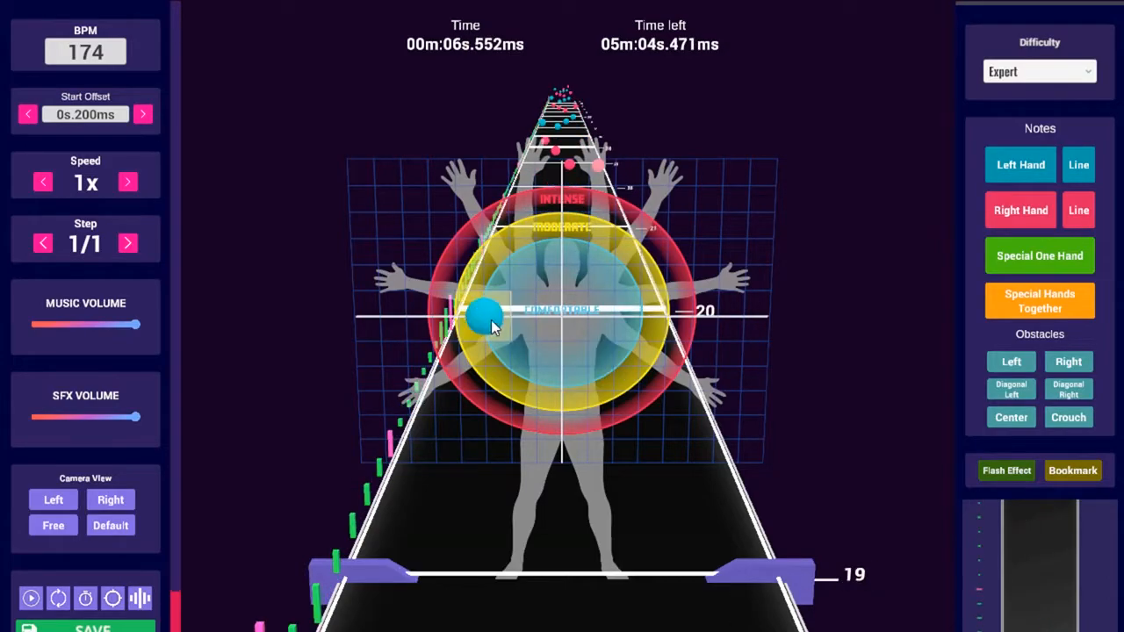
scroll(544, 287, up, 6)
scroll(592, 291, down, 1)
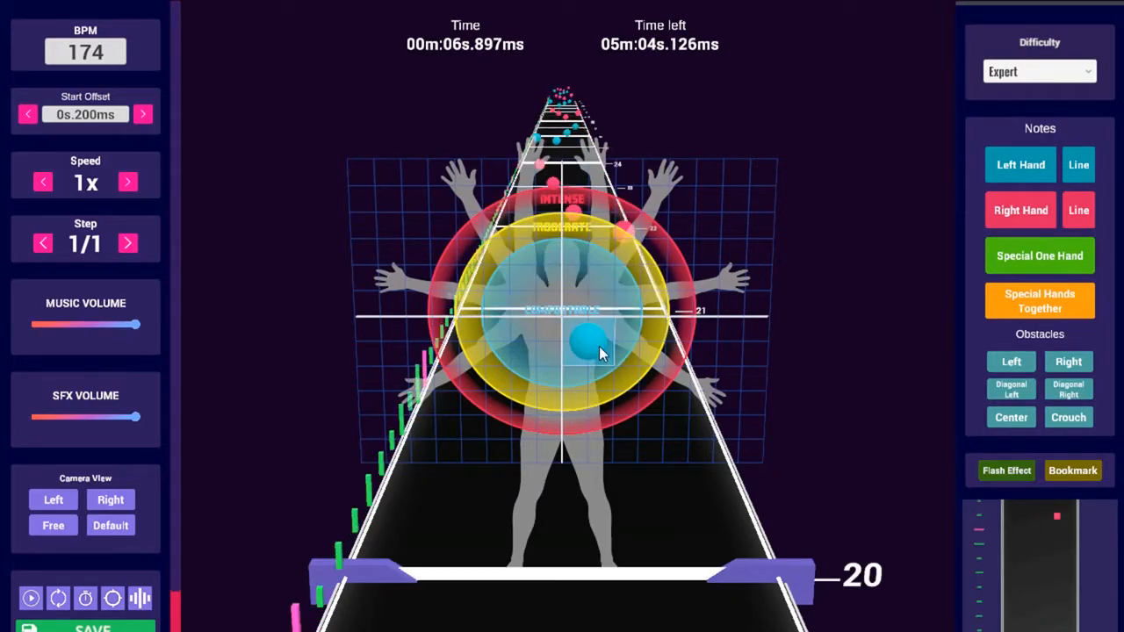
scroll(682, 363, up, 1)
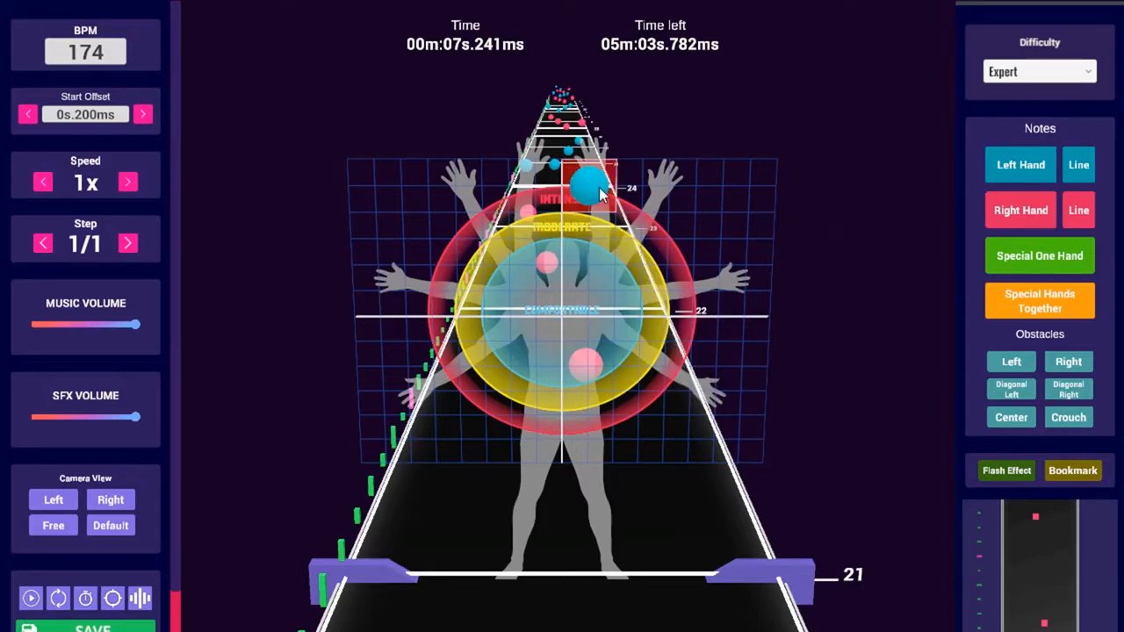
key(F1)
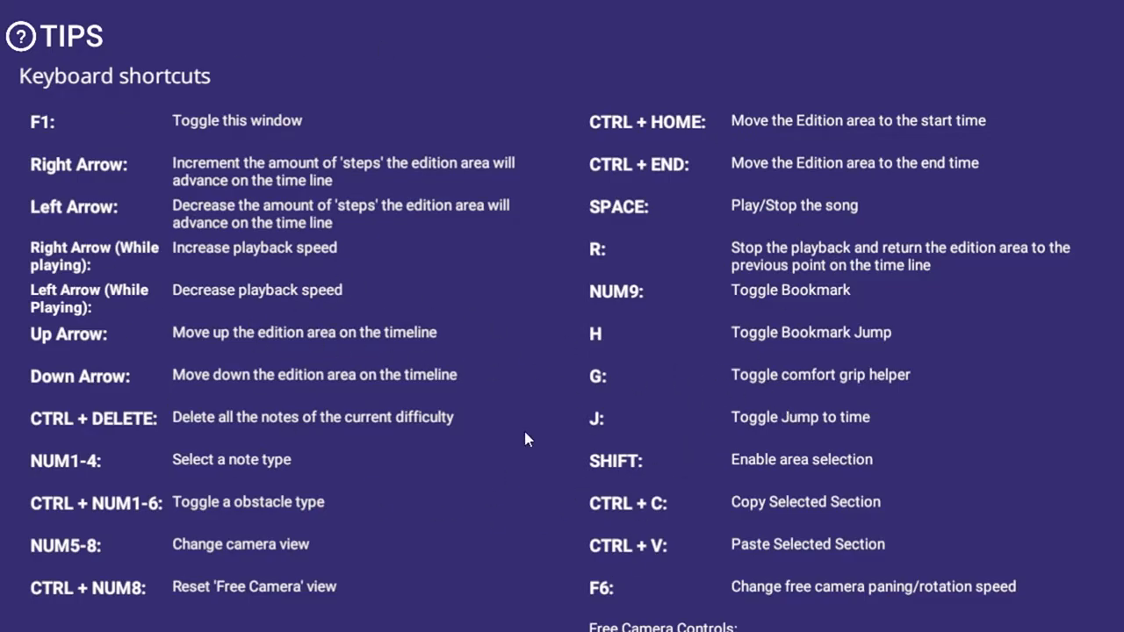
key(F1)
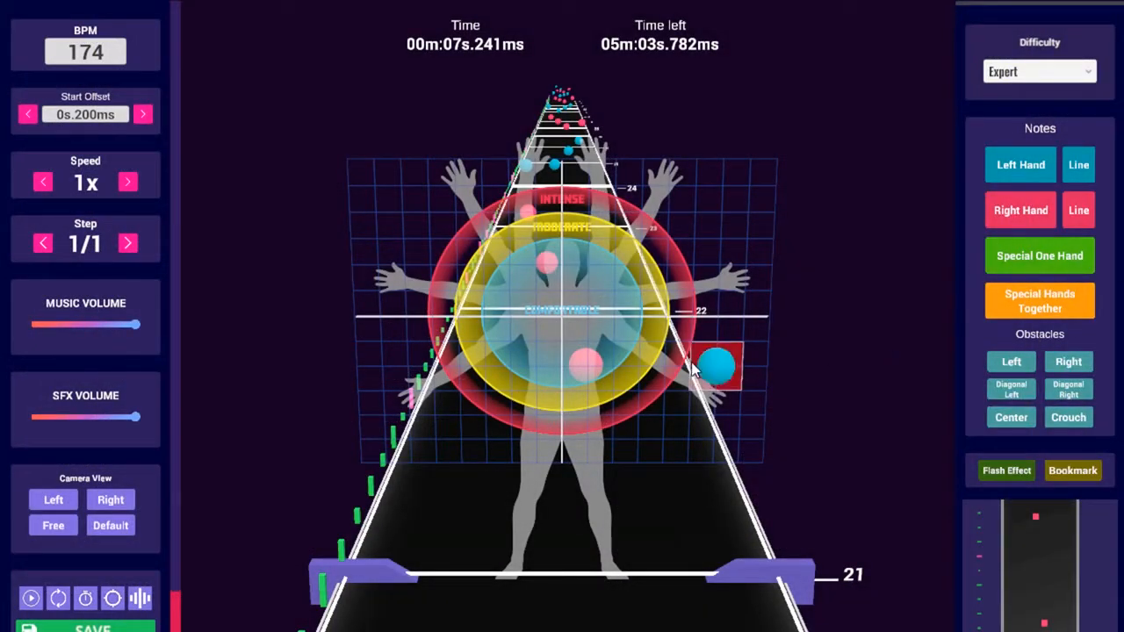
key(Right)
key(Right)
key(Right)
key(Right)
key(Right)
key(Right)
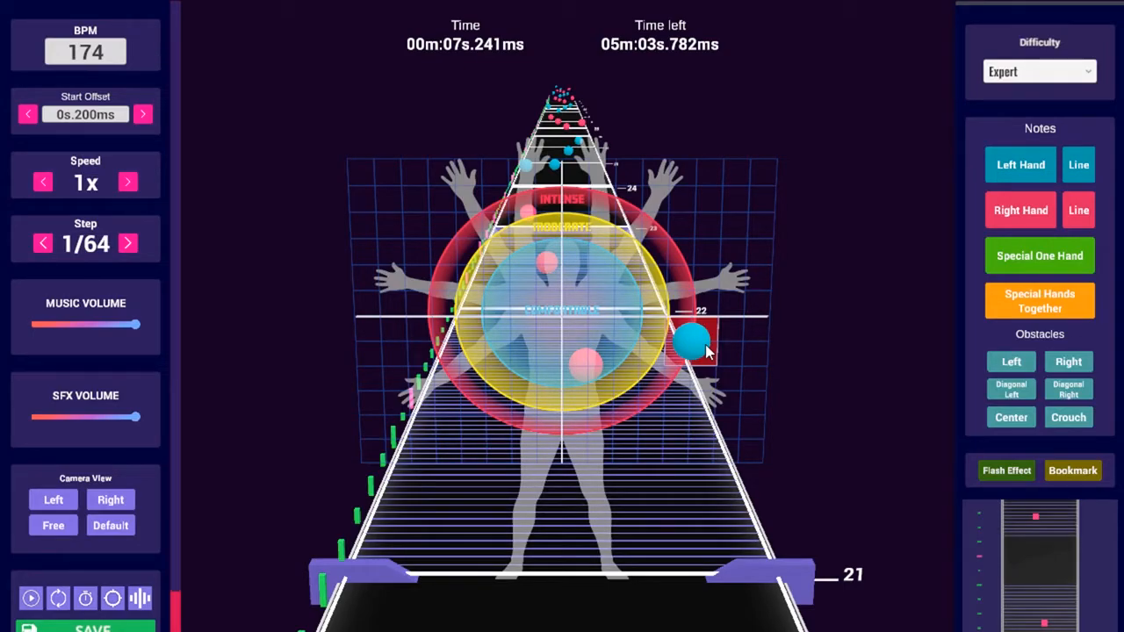
key(Left)
key(Left)
key(Left)
key(Left)
key(Left)
key(Right)
key(Right)
key(Right)
key(Left)
key(Left)
key(Right)
key(Right)
key(Left)
key(Right)
key(Right)
key(Left)
key(Left)
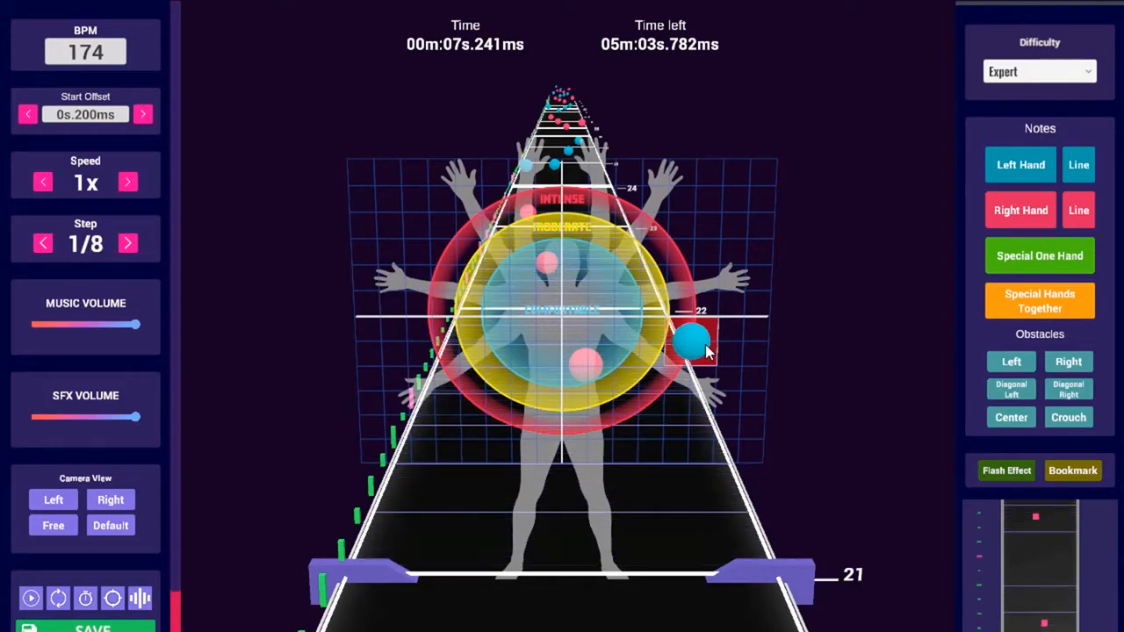
click(708, 352)
key(Left)
key(Left)
key(Left)
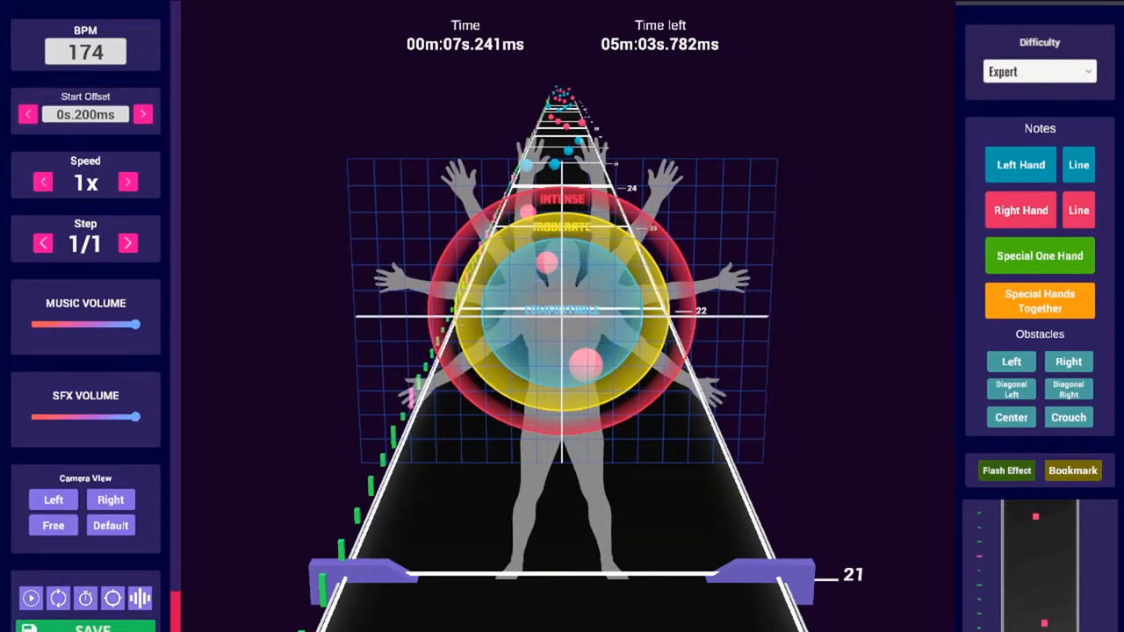
Set a 1/2-beat editing step, move the playhead to 7.931 s, and keep Expert difficulty
key(Right)
key(Up)
key(Up)
key(Up)
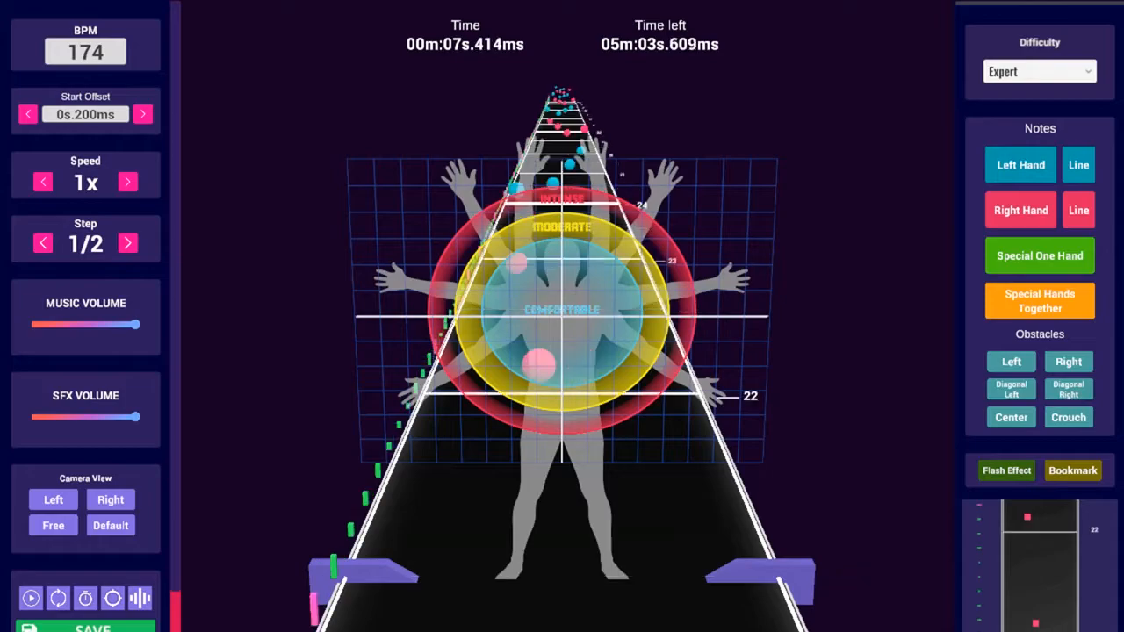
key(Down)
key(Down)
key(Down)
key(Up)
key(Up)
key(Down)
key(Up)
key(Down)
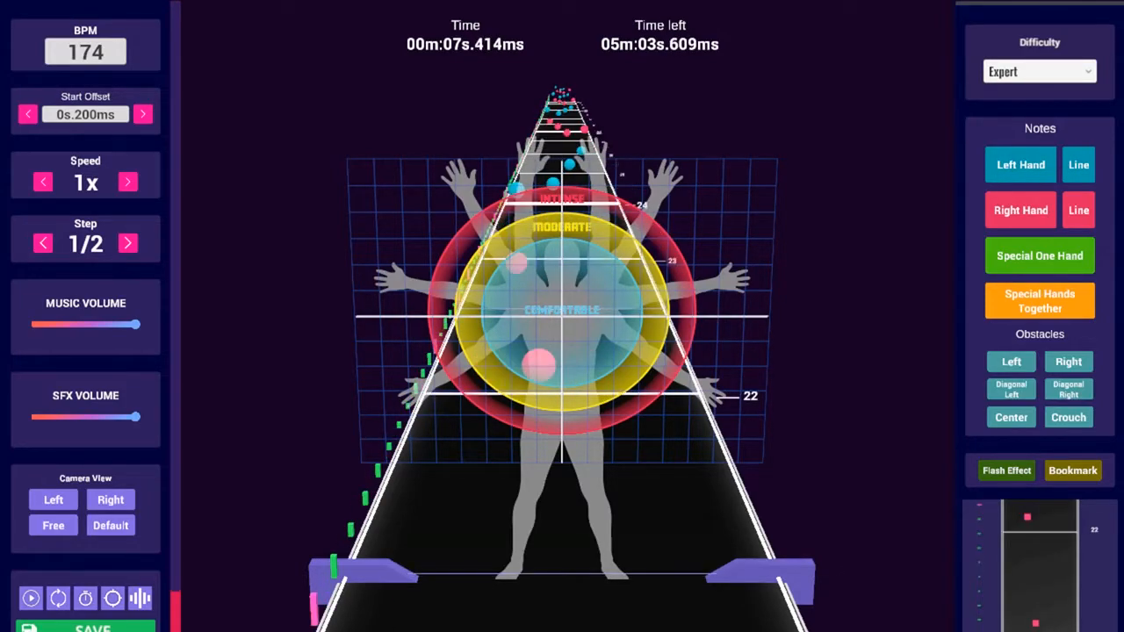
key(Up)
key(Up)
key(Up)
key(Down)
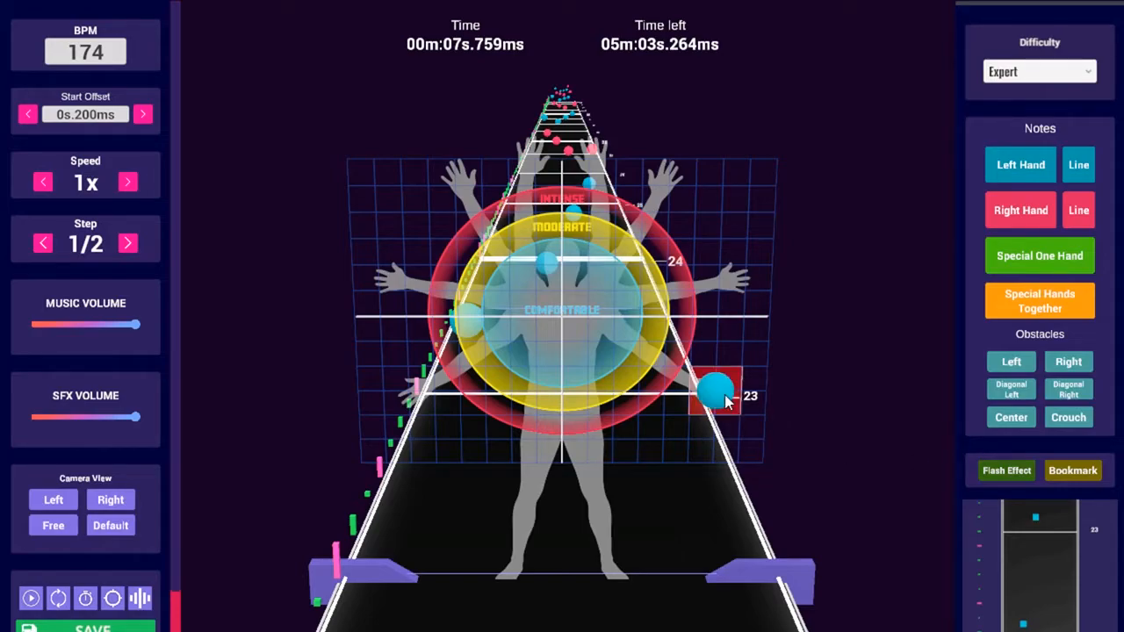
click(1023, 74)
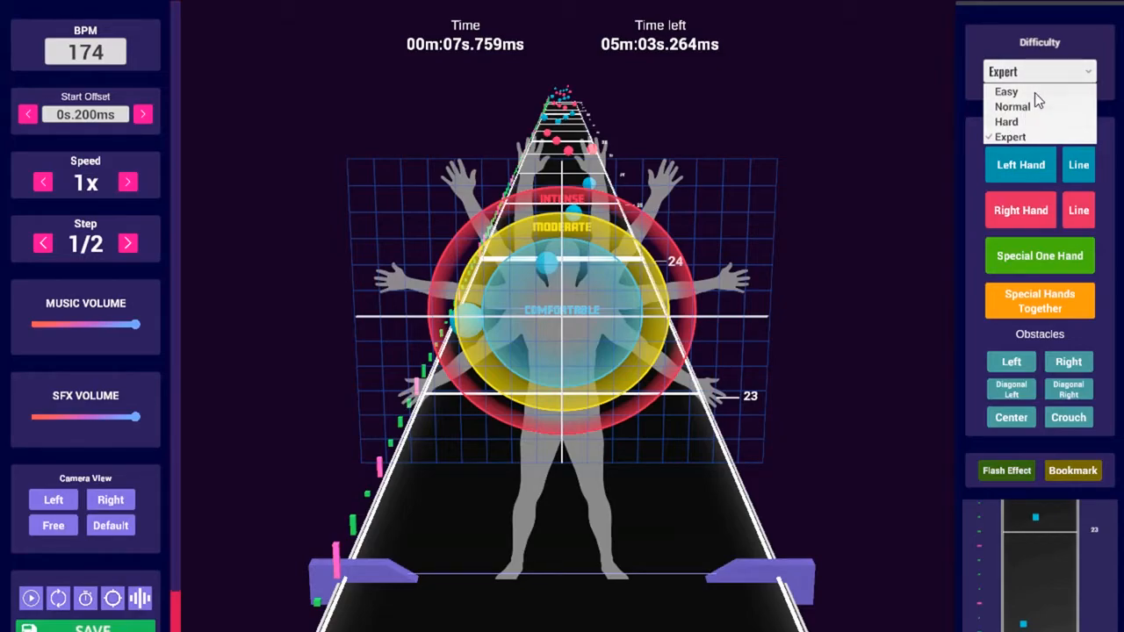
click(1009, 75)
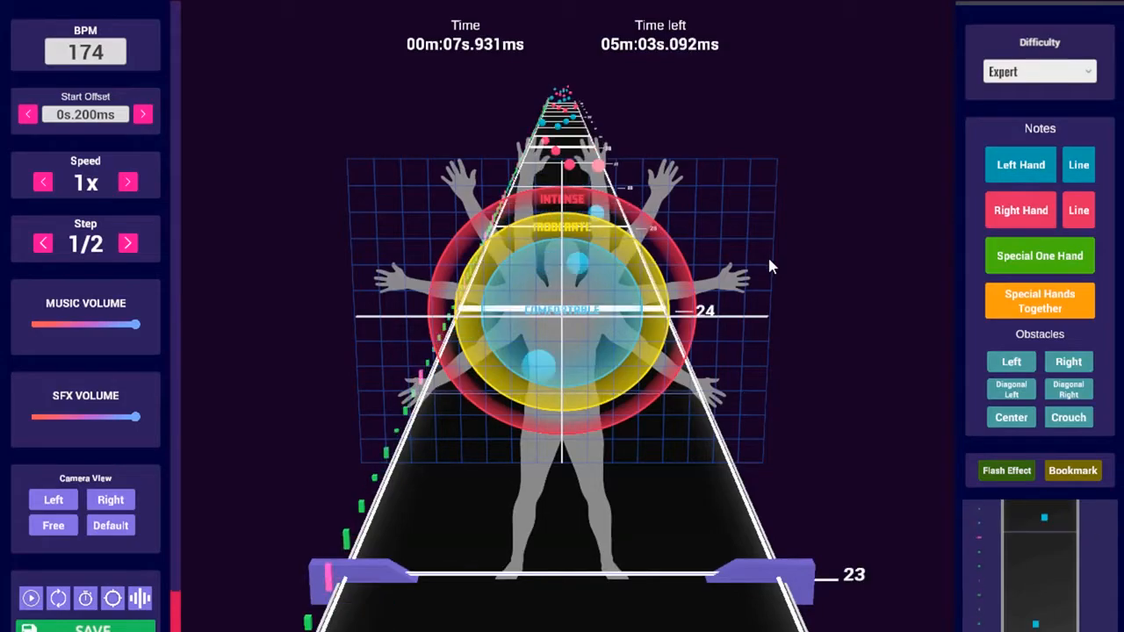
Scroll to beat 49 (16.724 s) and change the editing step back to 1/1
scroll(769, 258, up, 7)
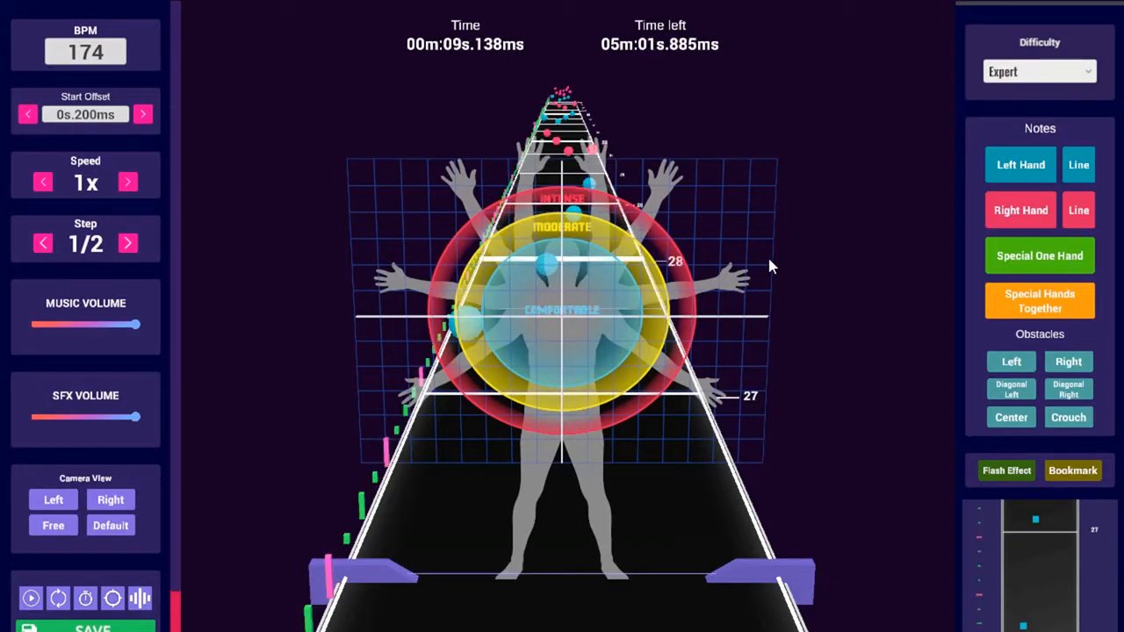
scroll(686, 275, up, 14)
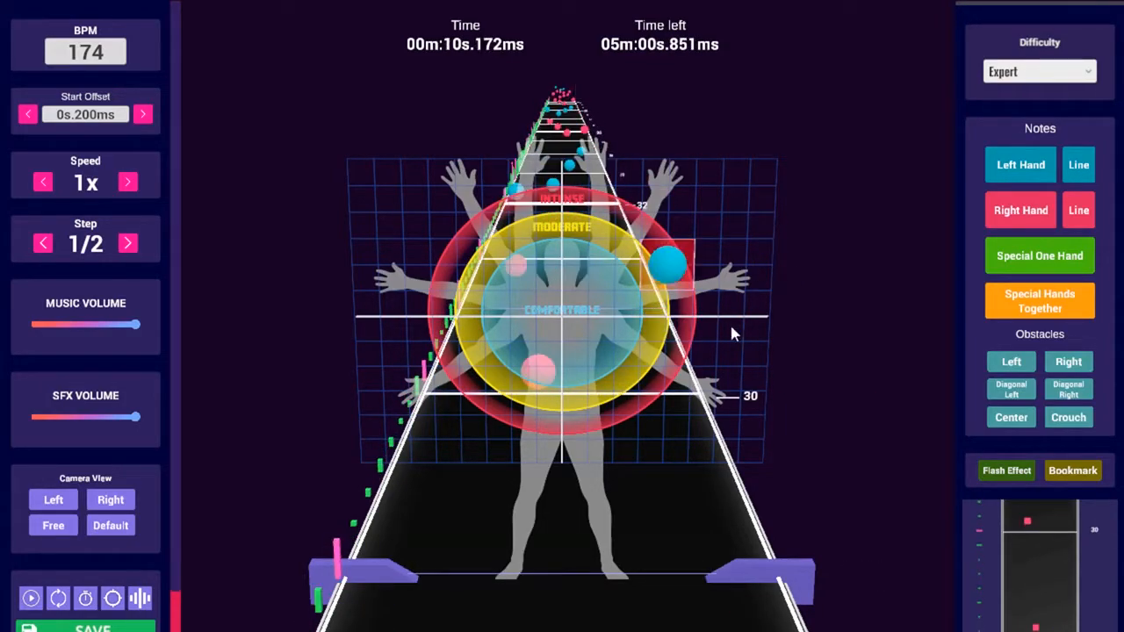
scroll(685, 275, up, 20)
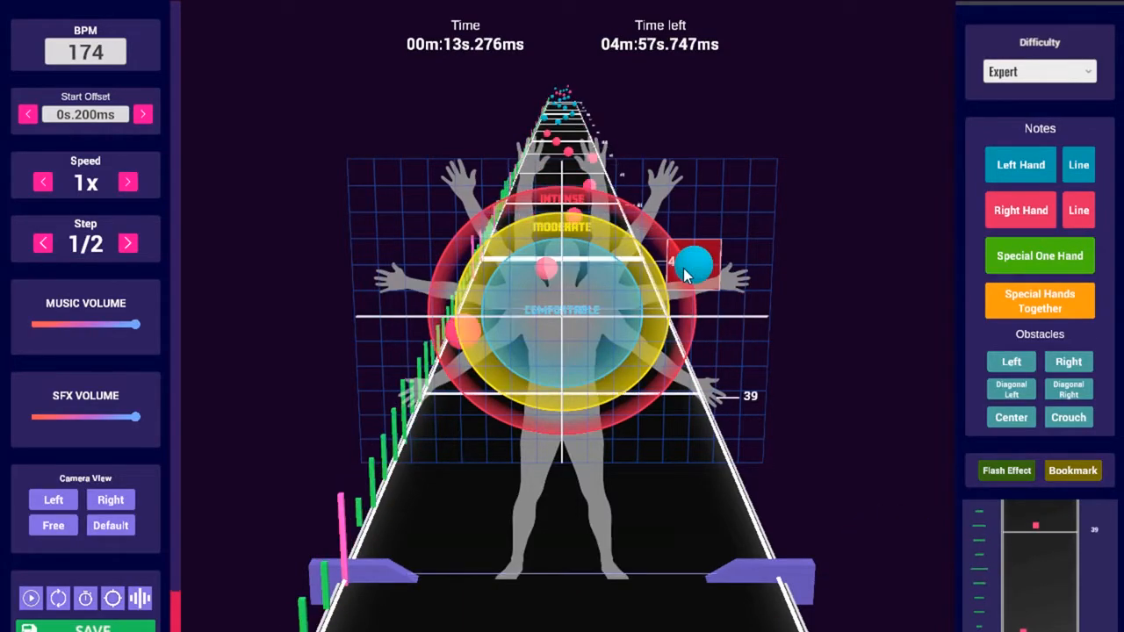
scroll(676, 268, up, 5)
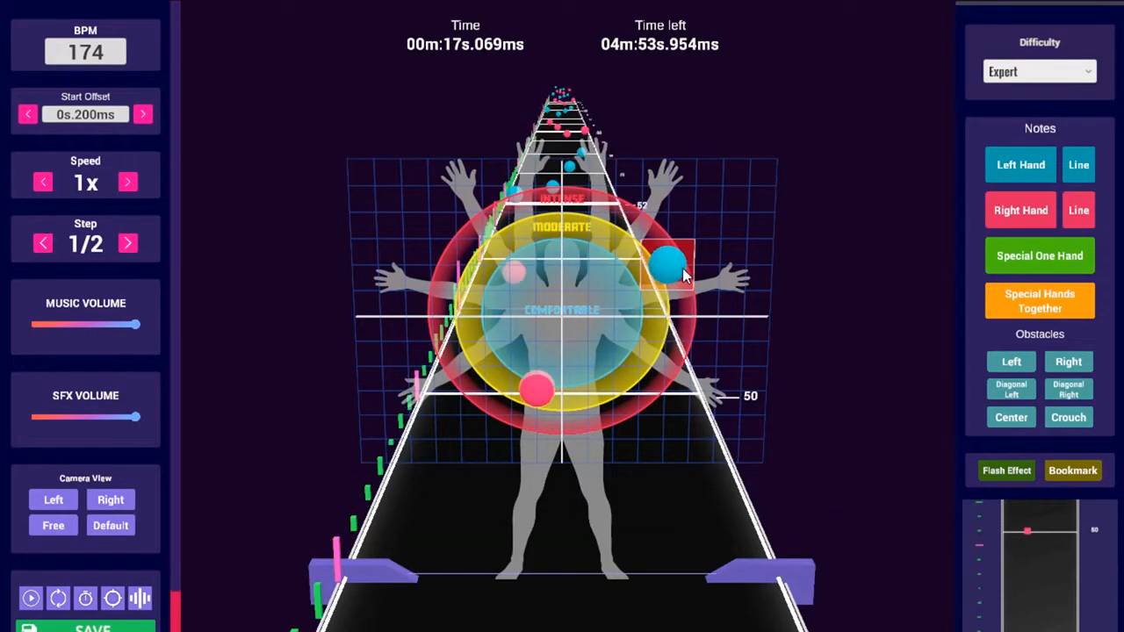
scroll(680, 294, down, 2)
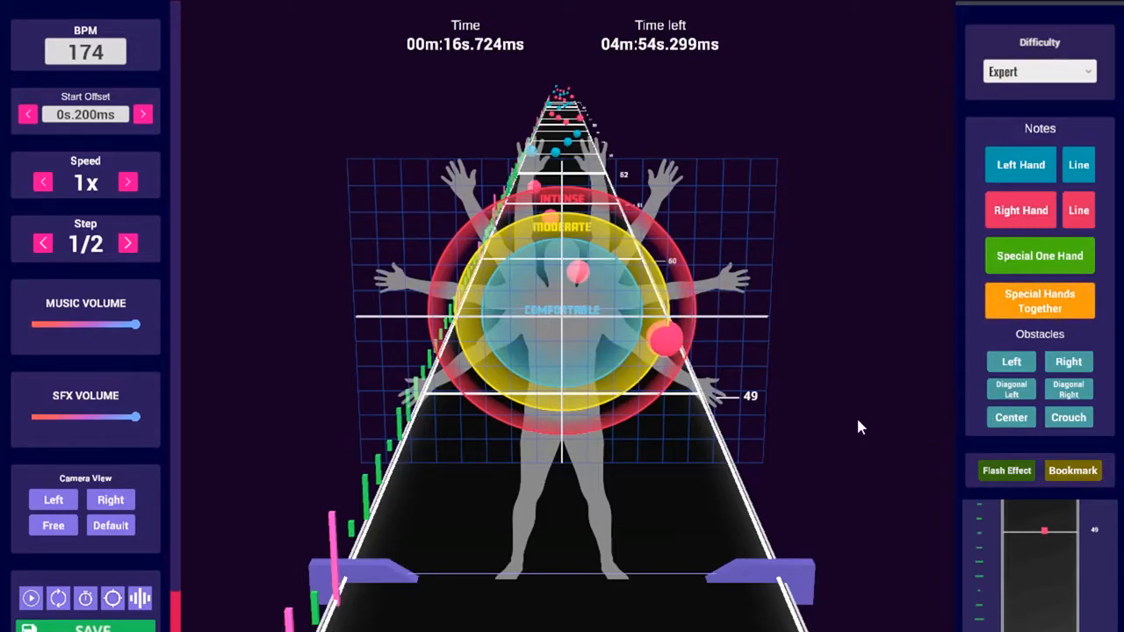
ctrl+scroll(865, 419, down, 1)
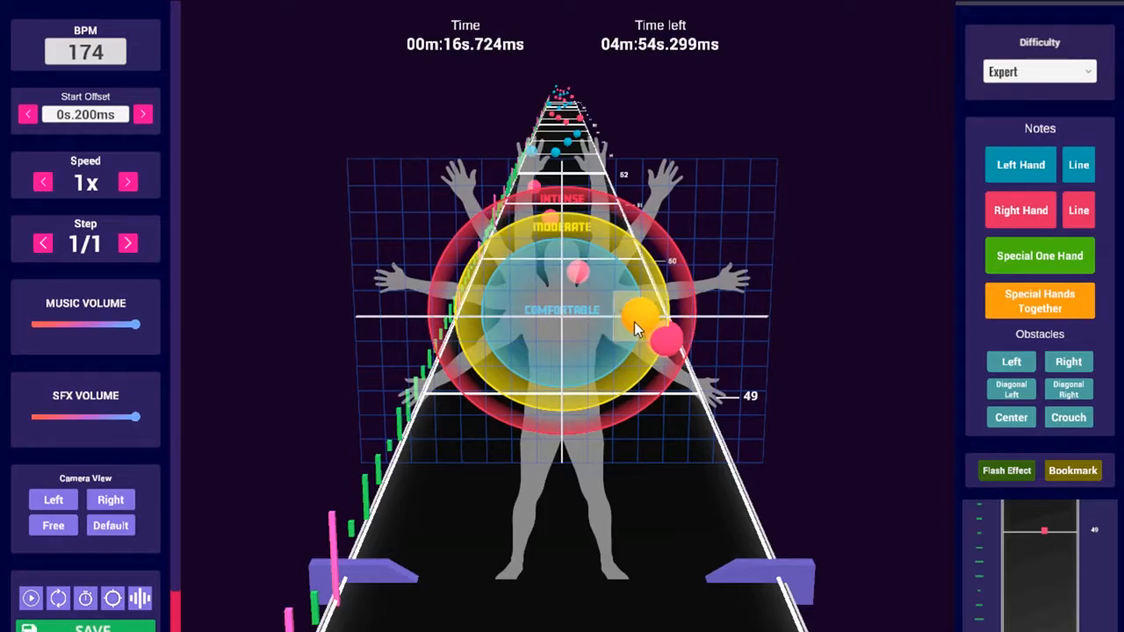
key(1)
key(4)
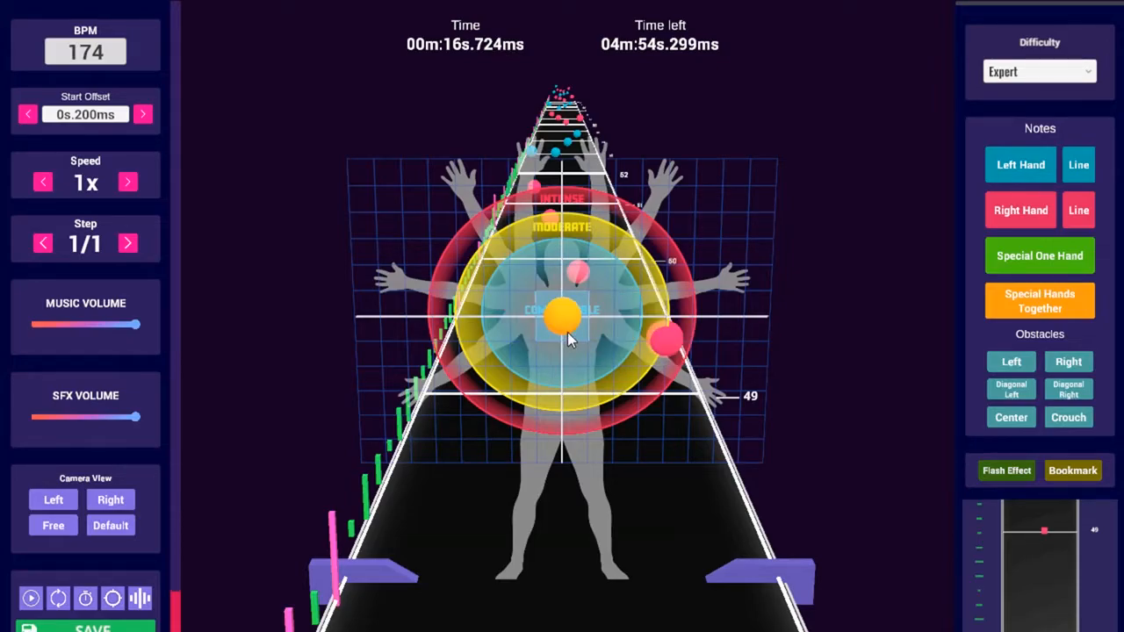
key(3)
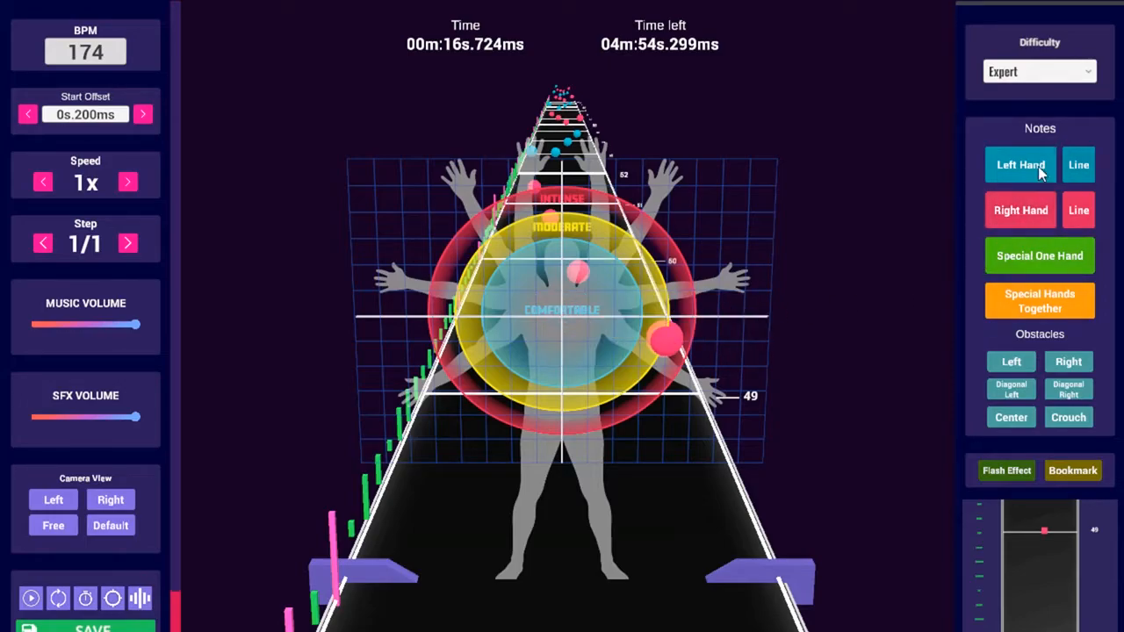
key(2)
key(1)
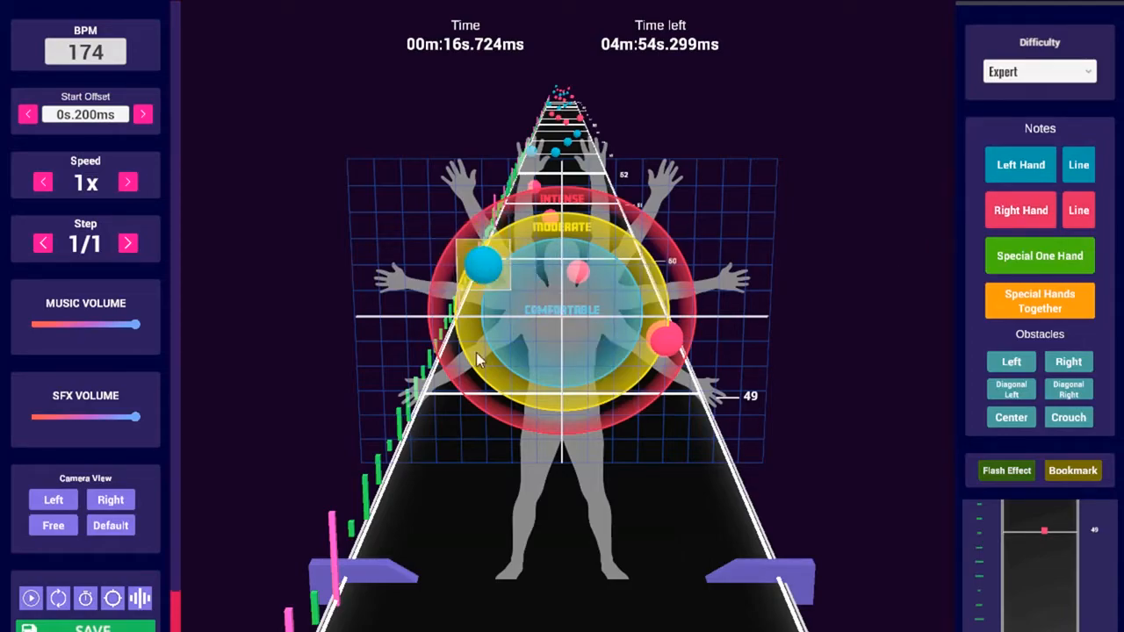
key(2)
key(3)
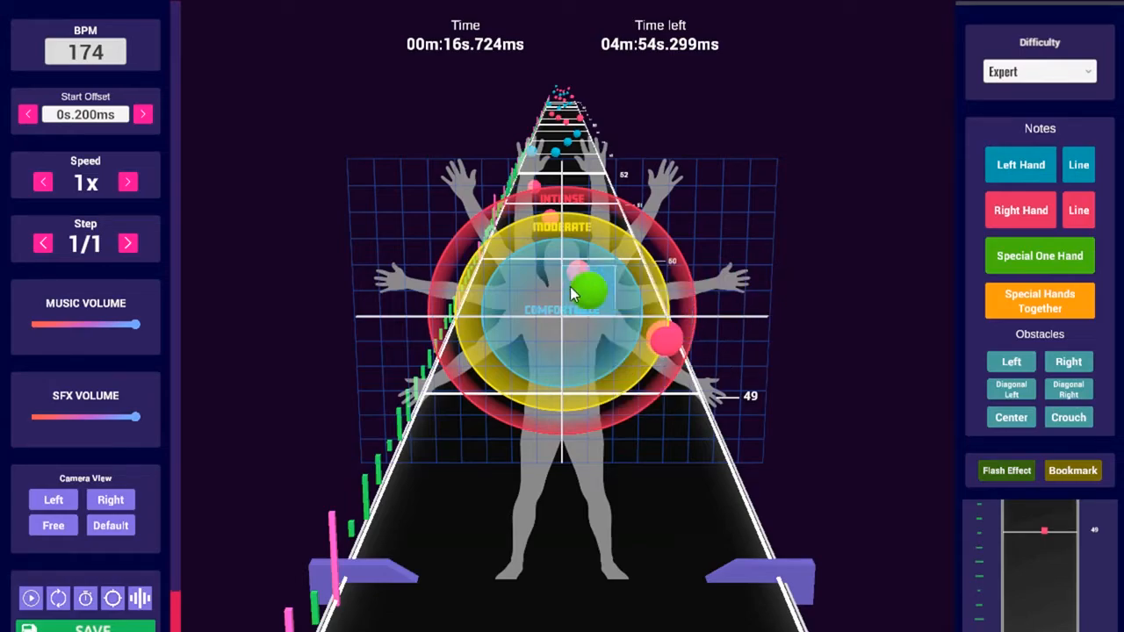
key(4)
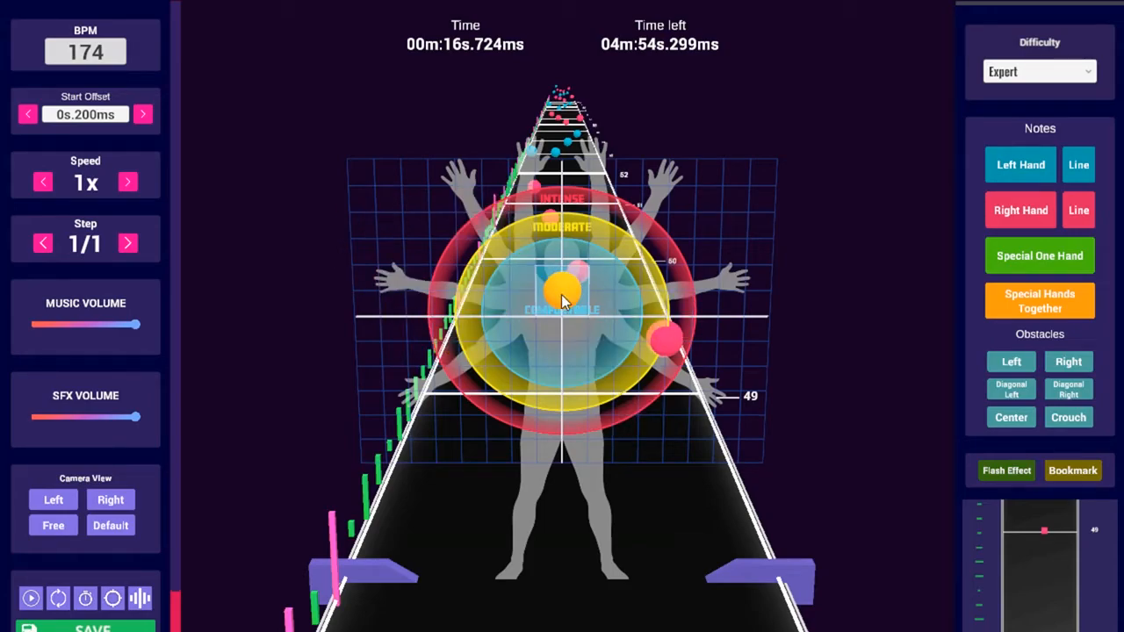
Inspect the notes by cycling through the centre, left, right and free camera views
key(5)
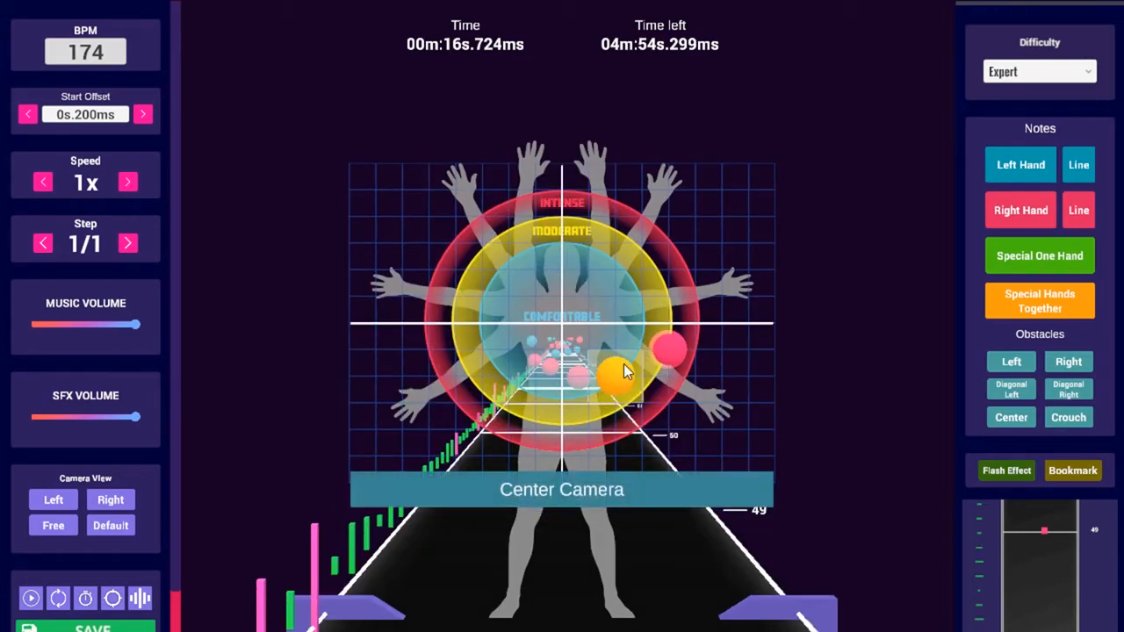
key(6)
key(7)
key(6)
key(8)
key(6)
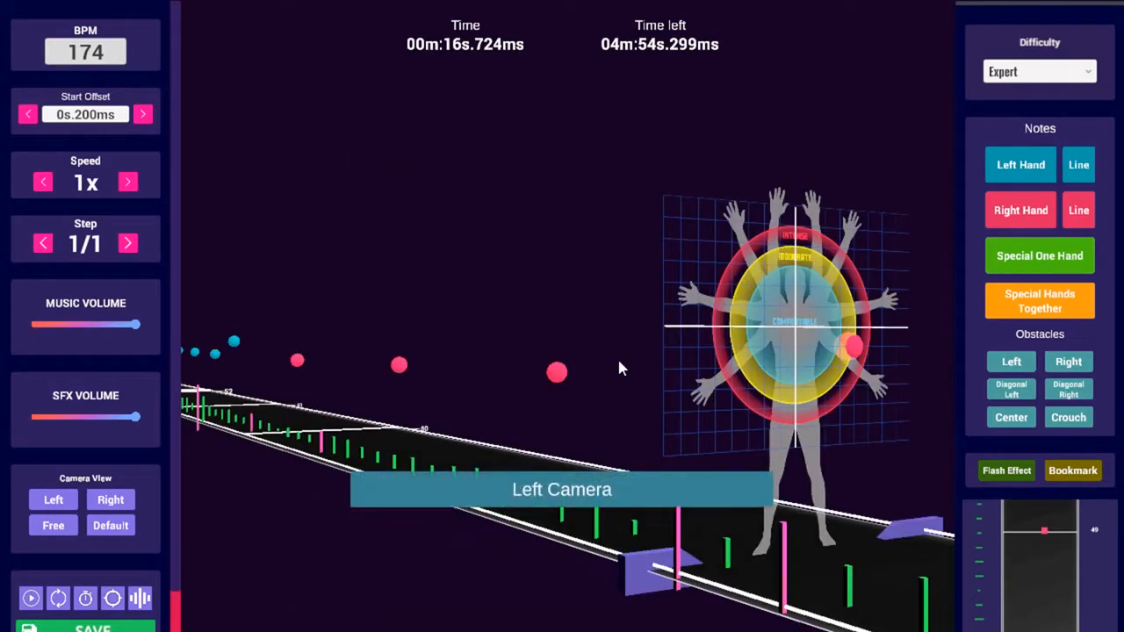
key(5)
Recheck the notes from left, centre, right and free views, then step back to beat 48
key(6)
key(7)
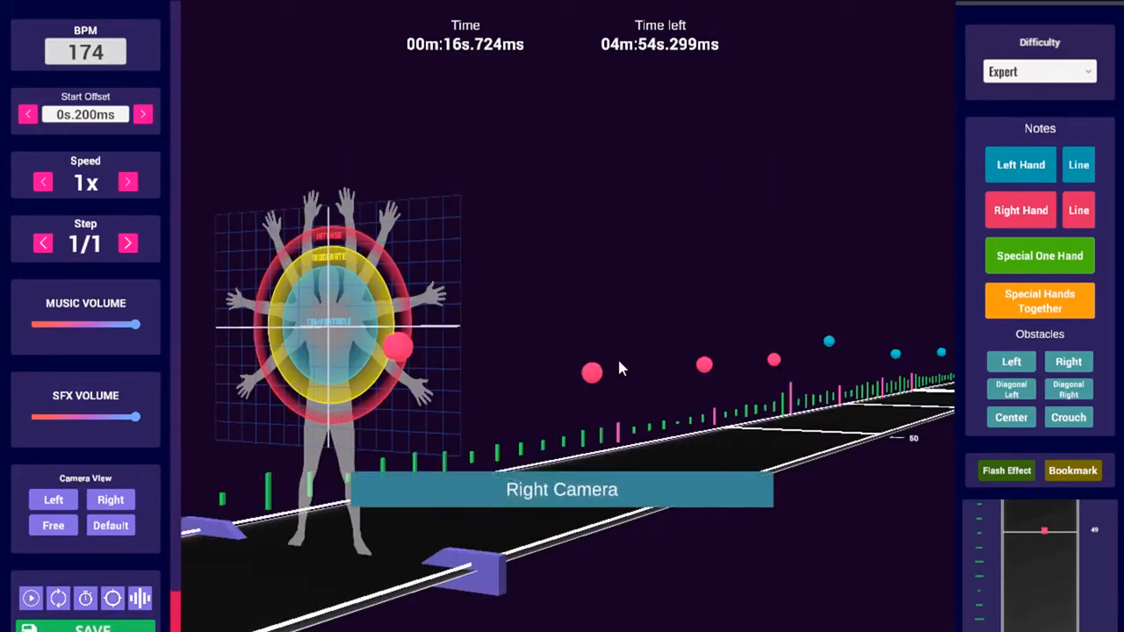
key(6)
key(5)
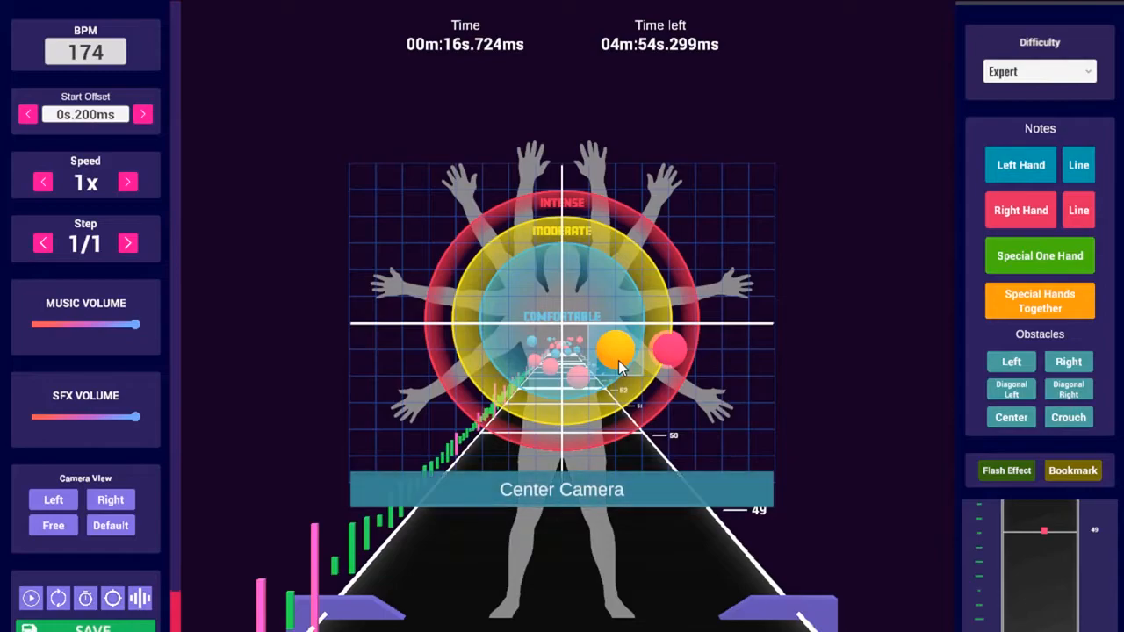
key(7)
key(8)
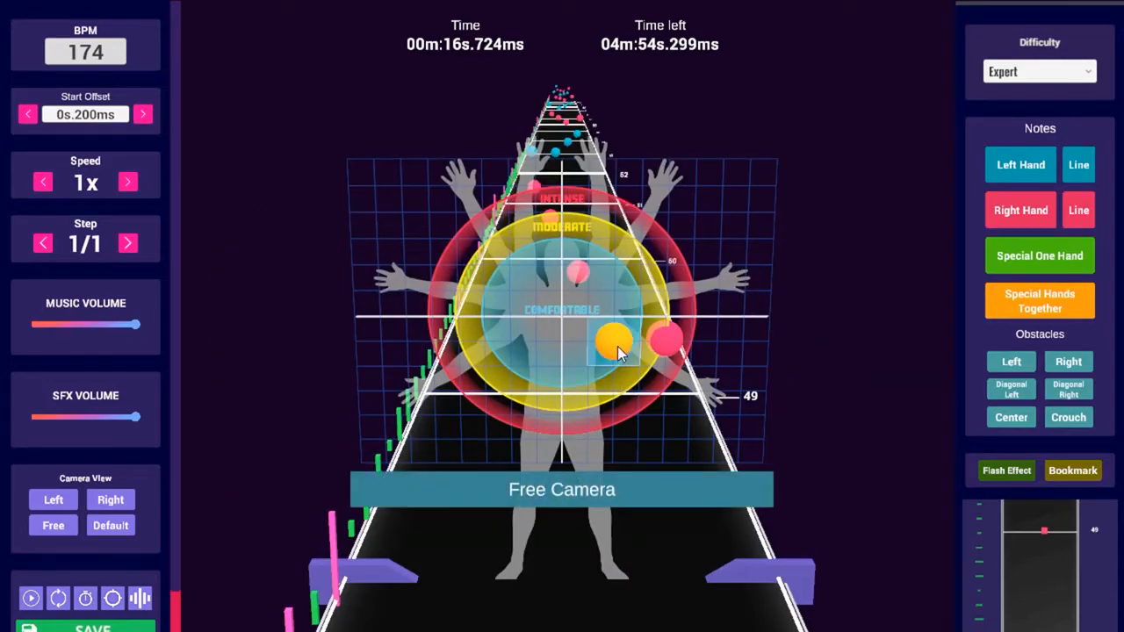
scroll(614, 343, down, 1)
scroll(442, 429, up, 1)
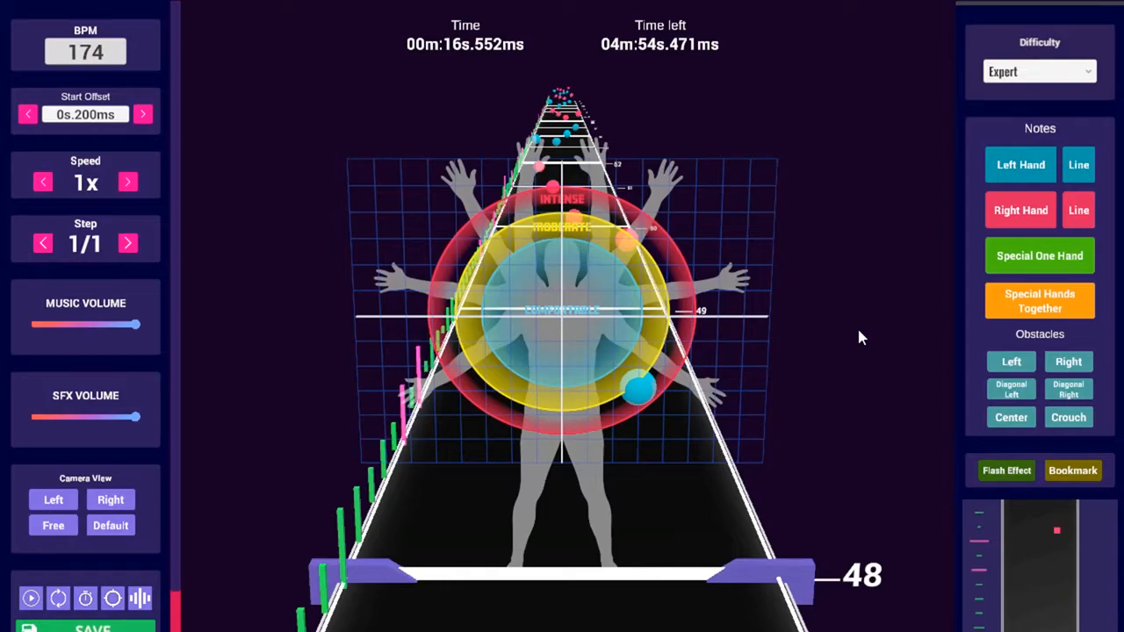
key(5)
key(5)
key(5)
key(5)
key(5)
key(5)
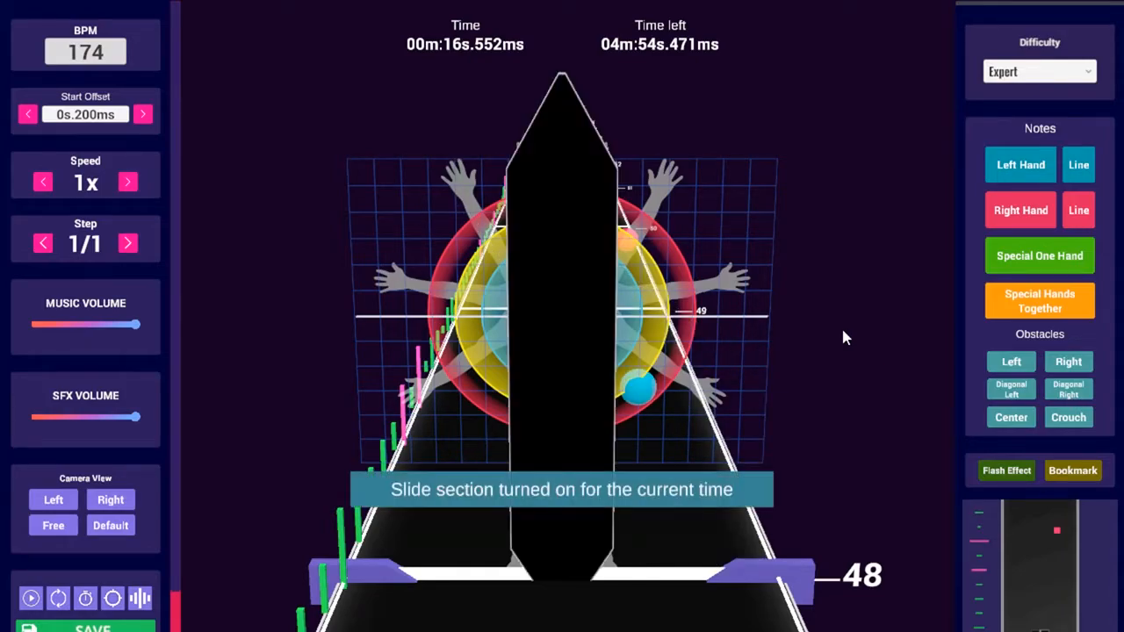
key(6)
key(6)
key(7)
key(7)
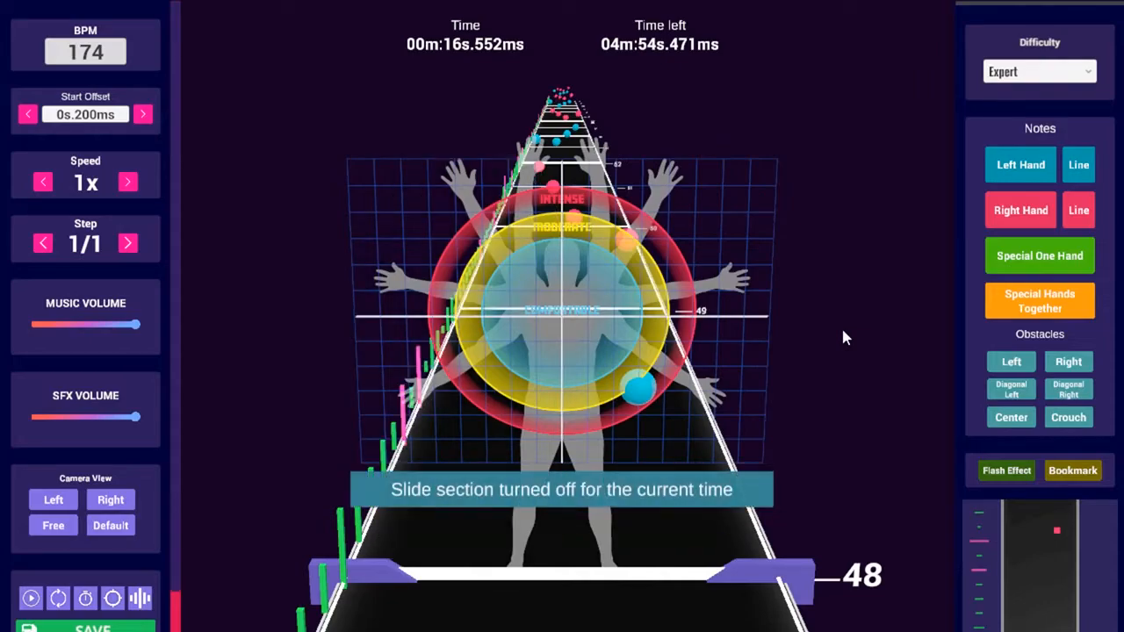
key(8)
key(8)
key(5)
key(5)
key(9)
key(0)
key(0)
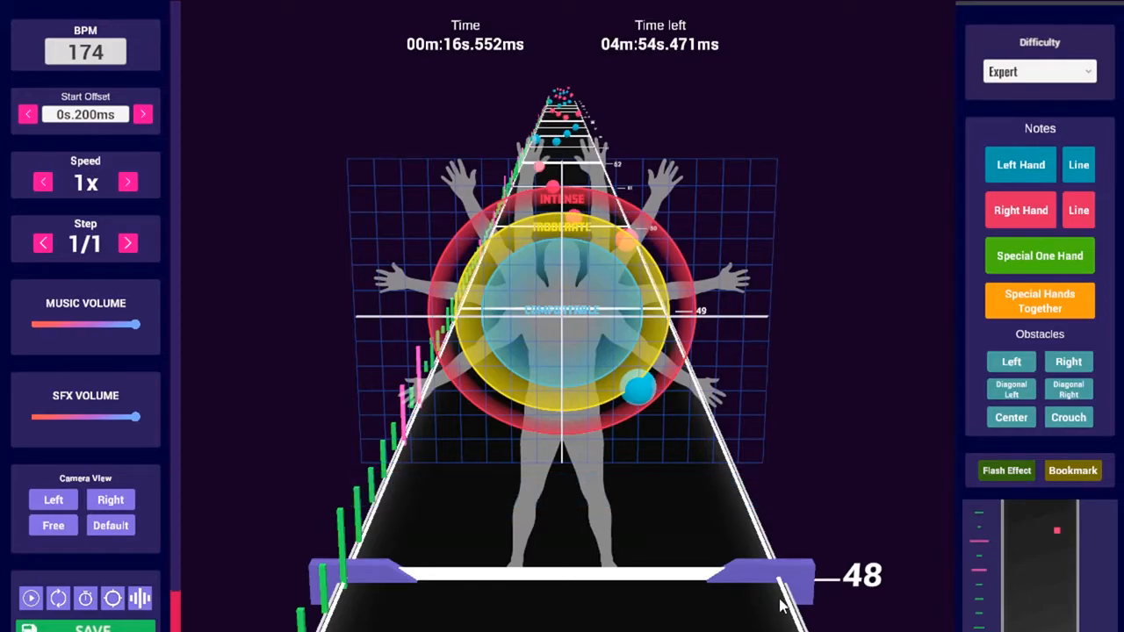
key(F4)
Play the song briefly from the start, then jump to its end
key(Home)
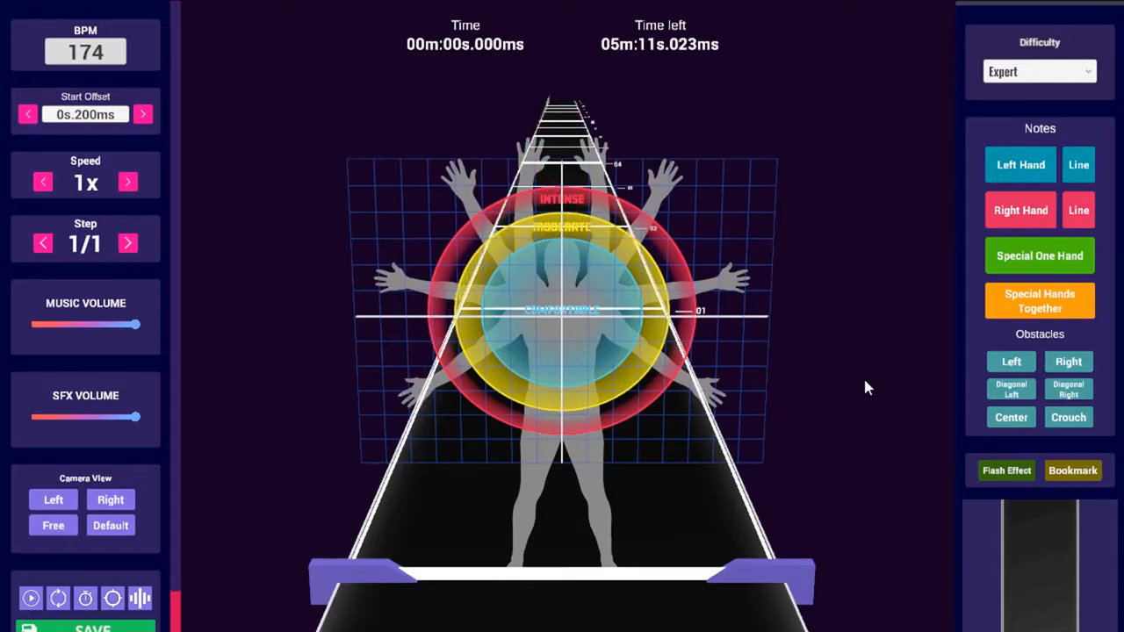
key(space)
key(space)
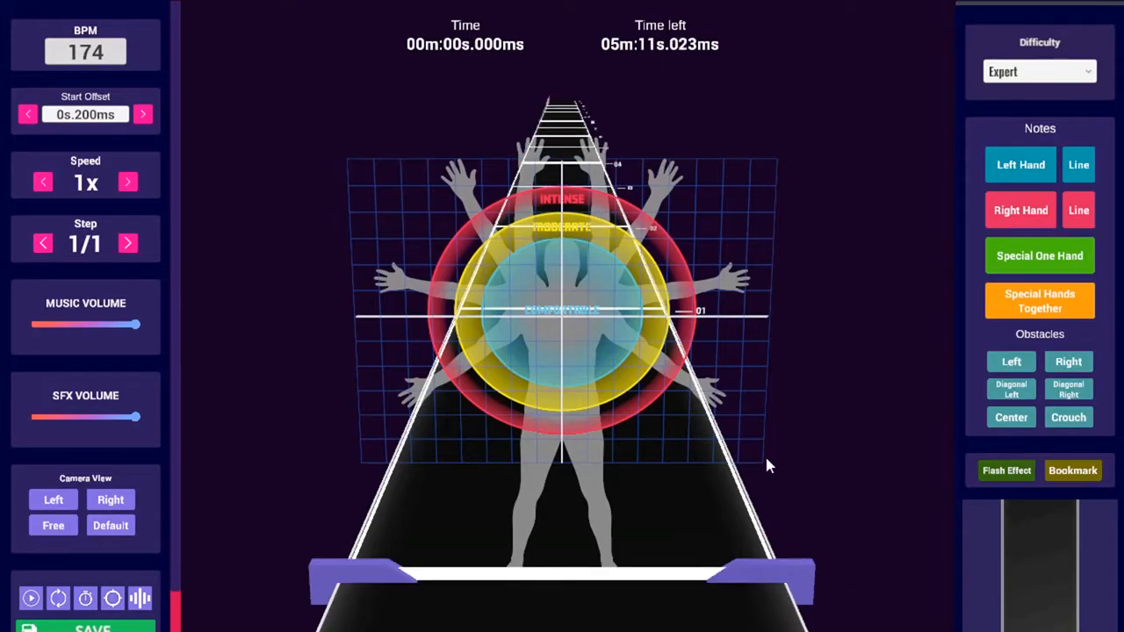
key(End)
Scroll back a few beats to beat 898 at 05m:09s.655ms
scroll(736, 471, down, 1)
scroll(735, 470, up, 1)
scroll(736, 472, up, 1)
scroll(736, 472, down, 1)
scroll(736, 472, up, 1)
scroll(735, 472, down, 3)
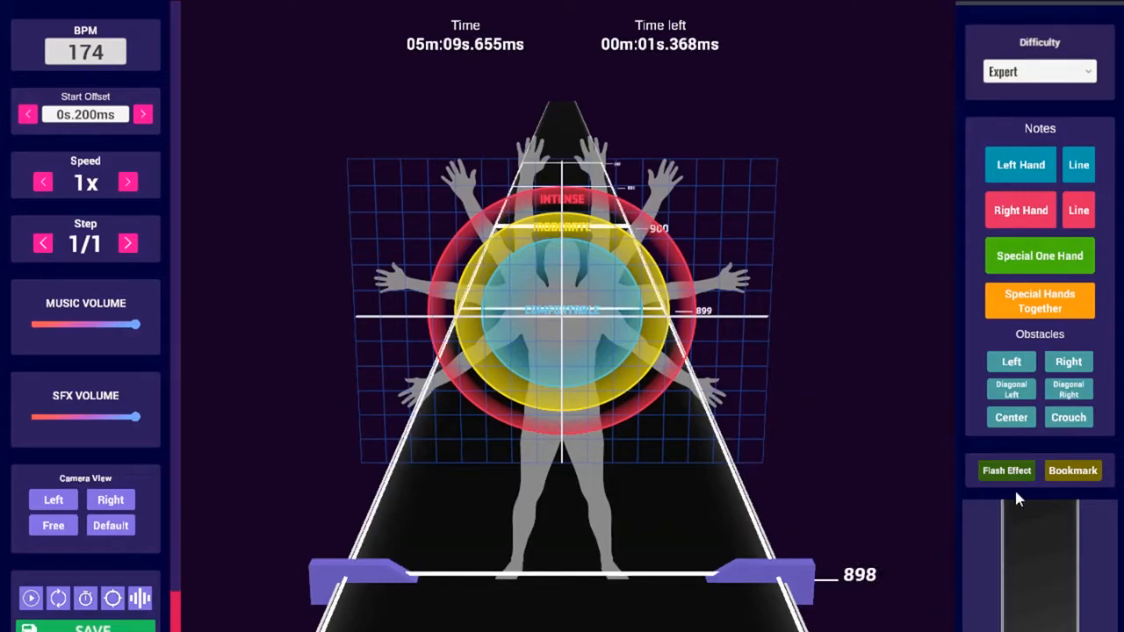
scroll(570, 448, down, 3)
scroll(615, 405, up, 3)
scroll(615, 404, up, 1)
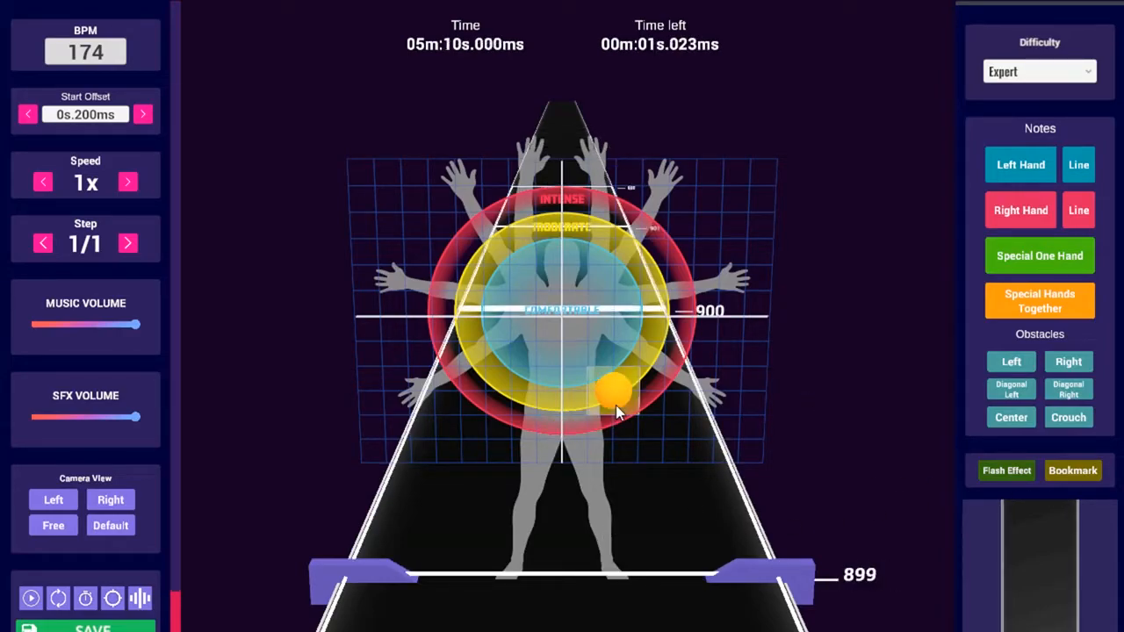
scroll(615, 405, down, 2)
scroll(615, 405, up, 1)
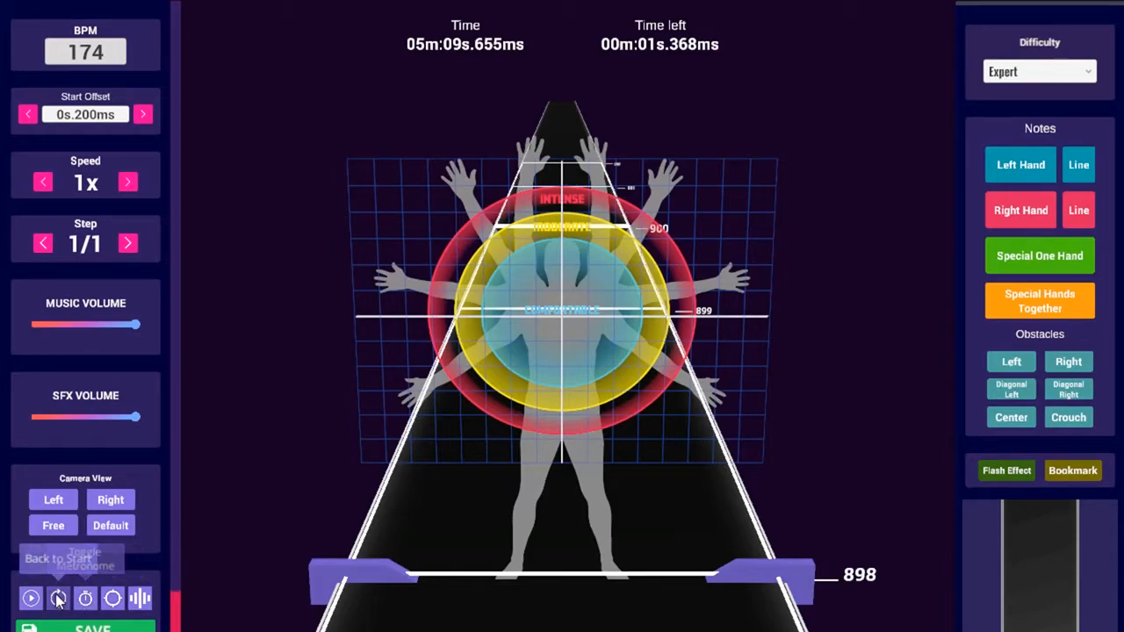
Return to the song start and play through its opening seconds
click(58, 598)
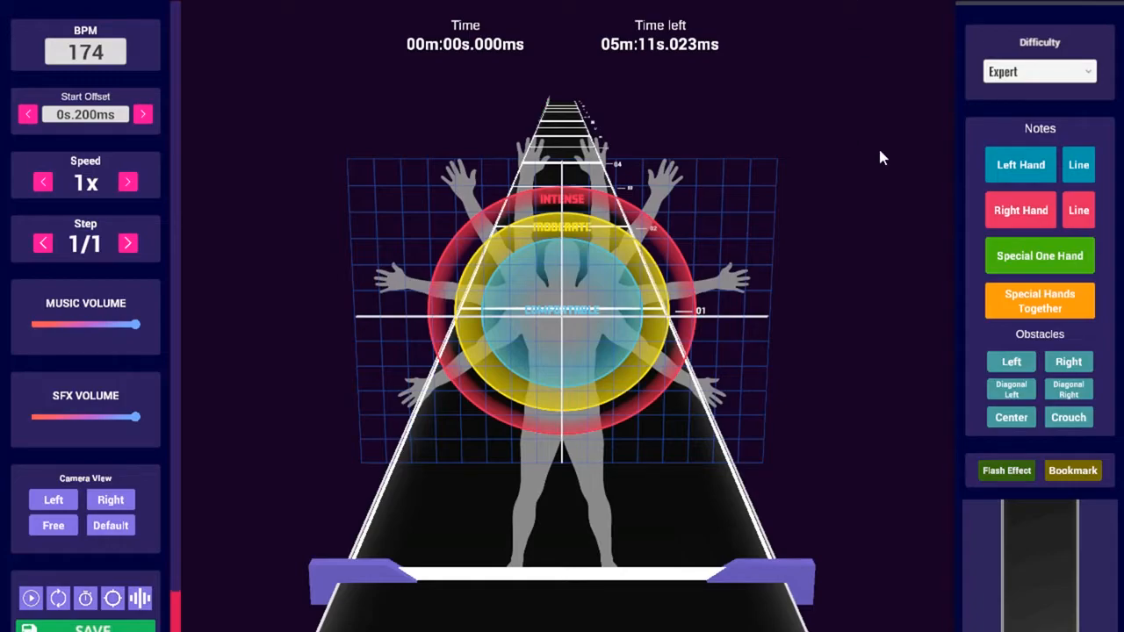
key(space)
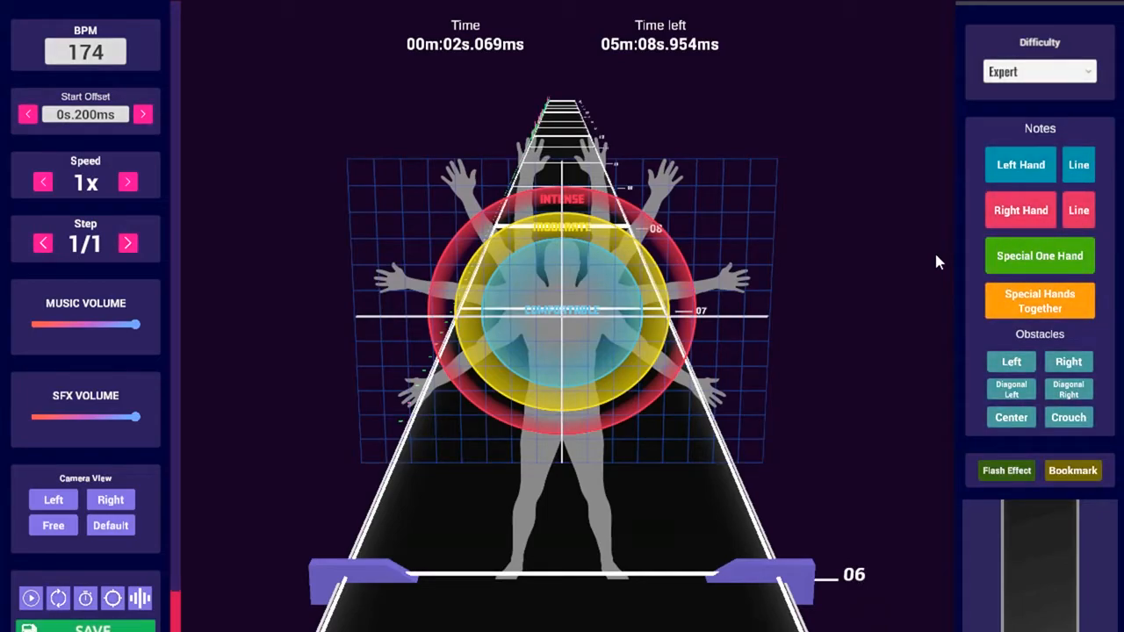
key(space)
key(space)
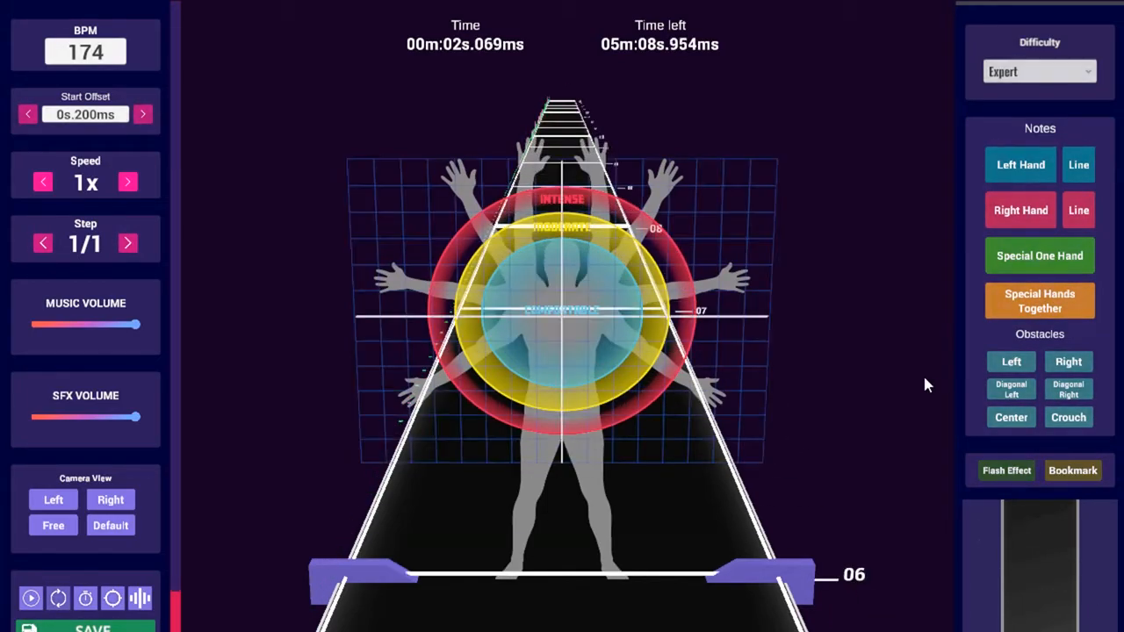
key(space)
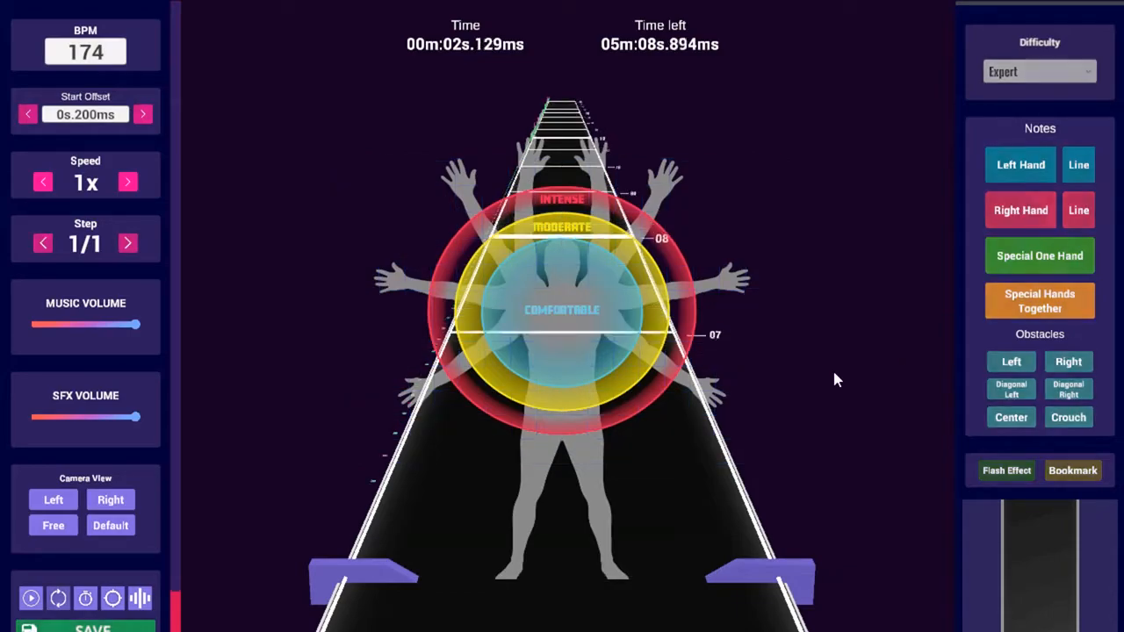
key(space)
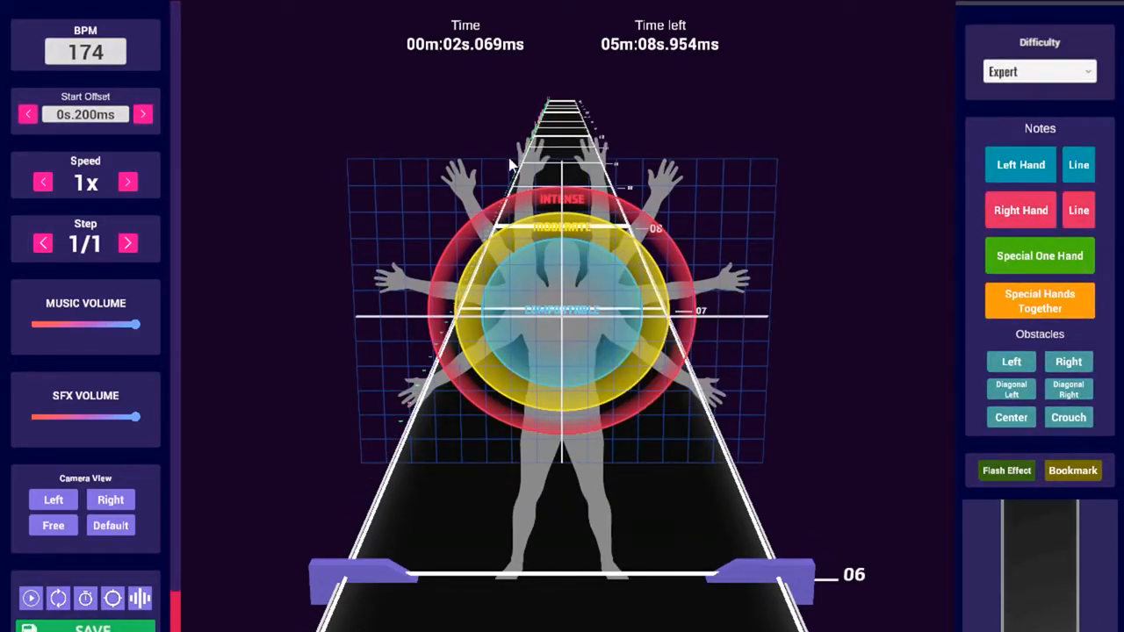
Play and stop once more, then scroll the timeline back to 00m:00s.000ms
scroll(384, 404, down, 1)
key(space)
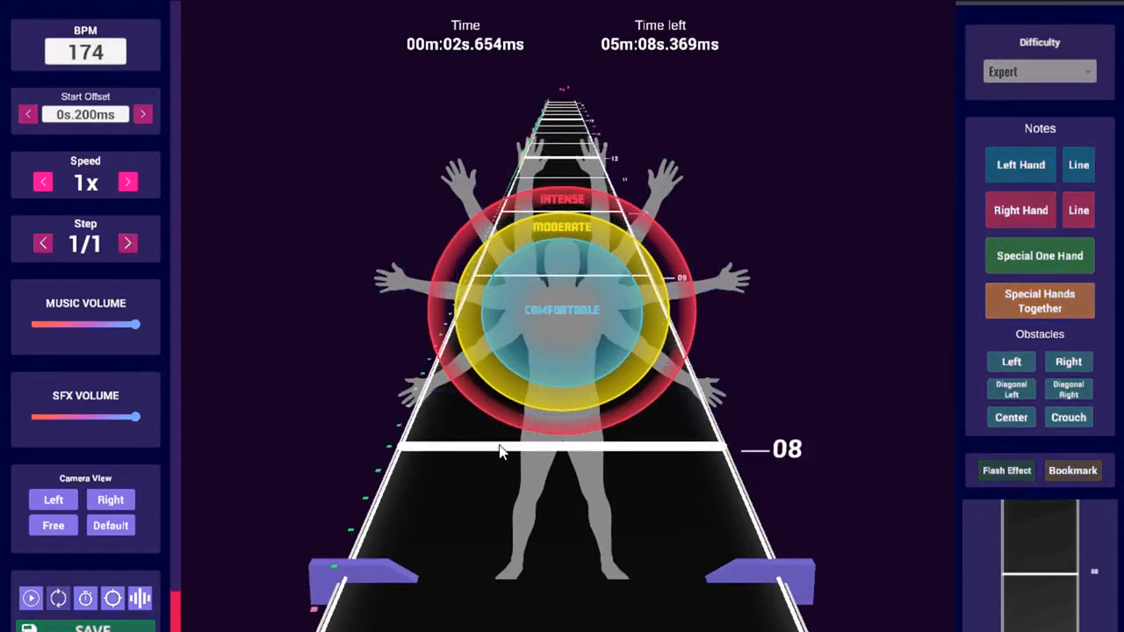
key(space)
scroll(543, 401, down, 1)
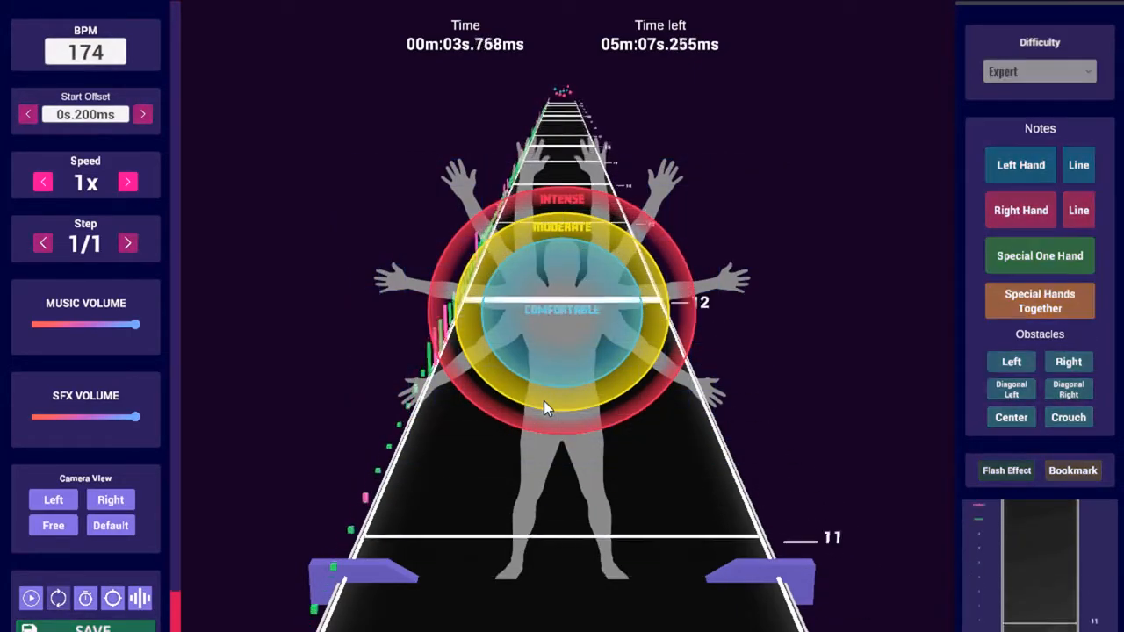
scroll(544, 401, down, 1)
scroll(544, 400, up, 1)
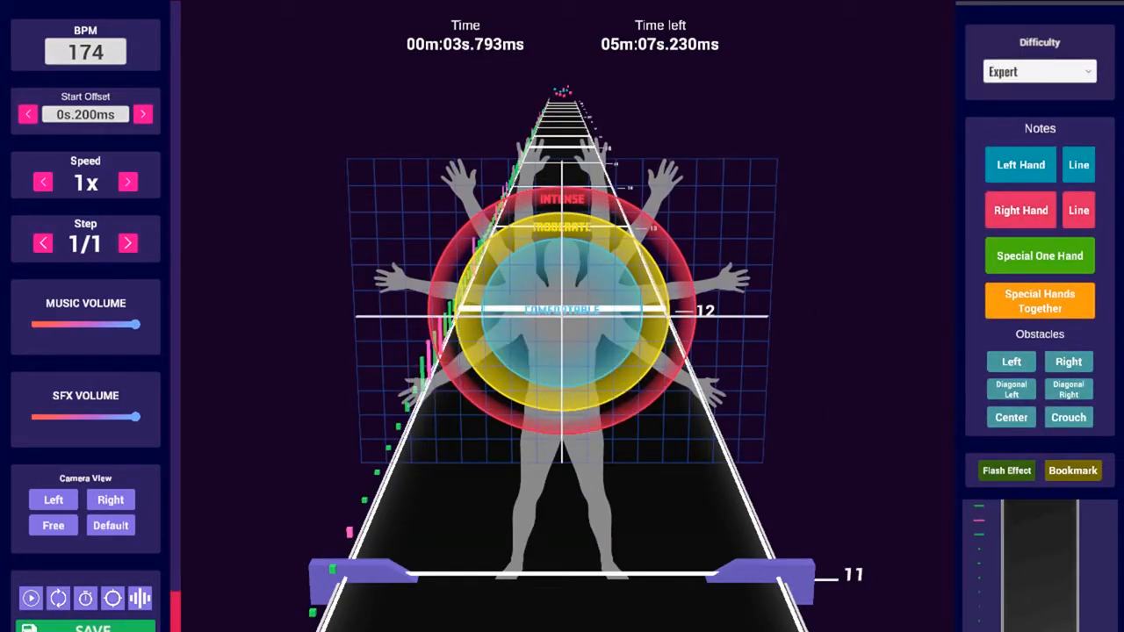
scroll(605, 369, up, 11)
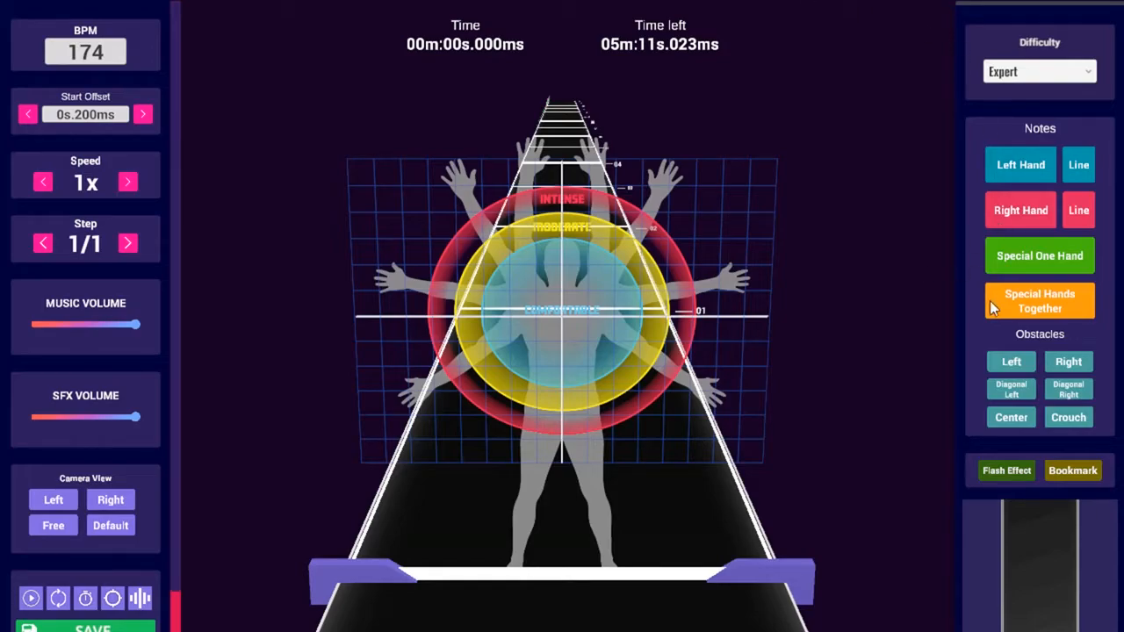
click(1051, 471)
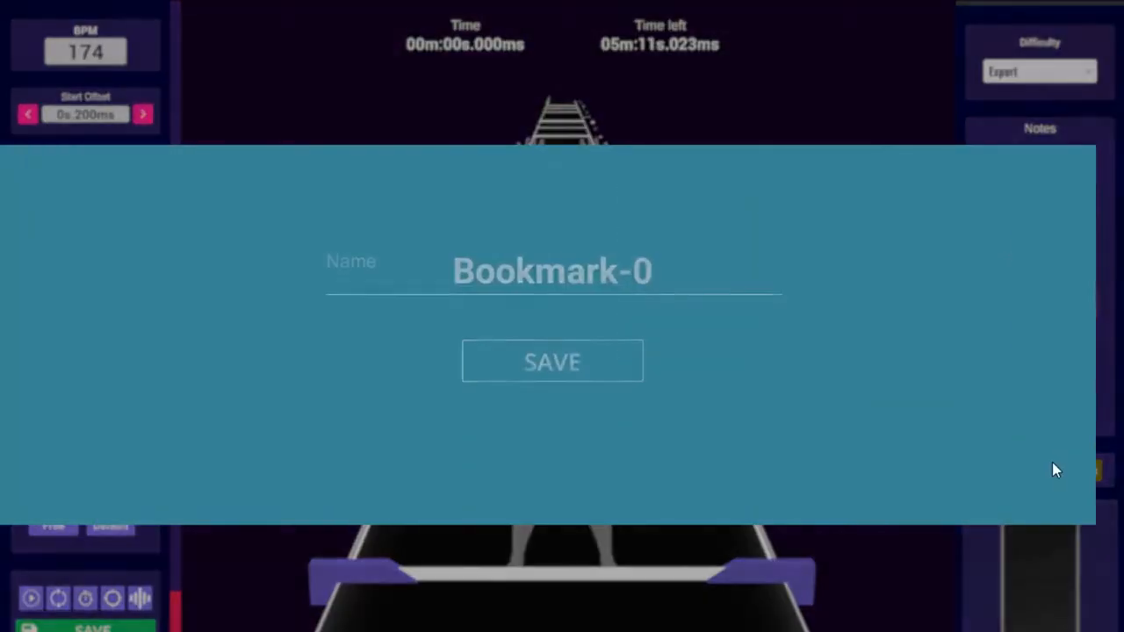
click(633, 293)
click(559, 365)
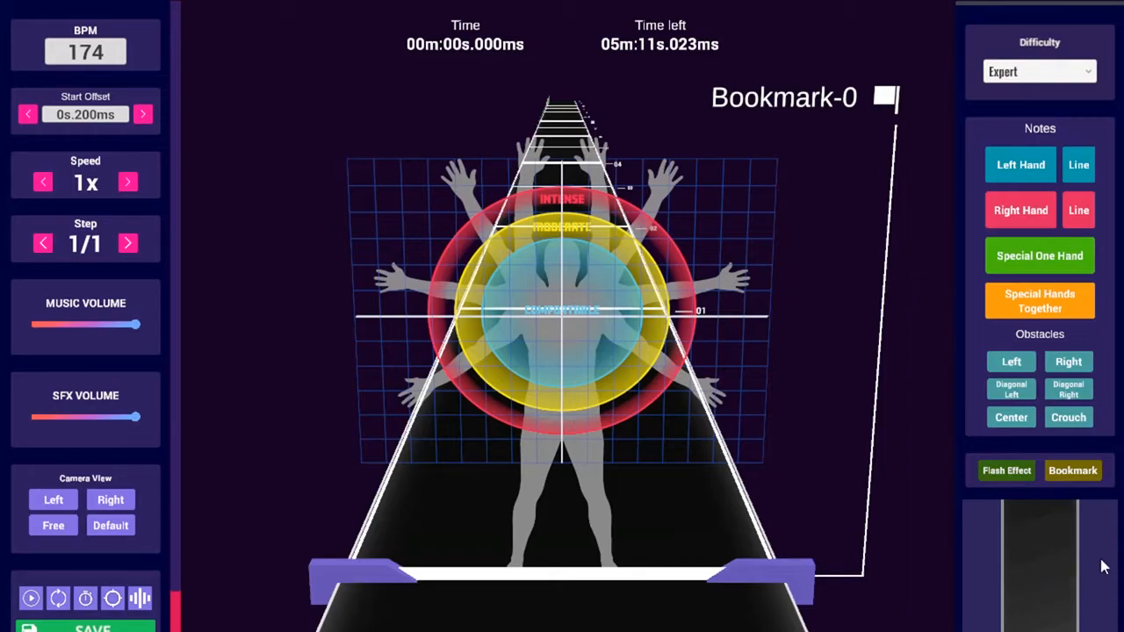
key(b)
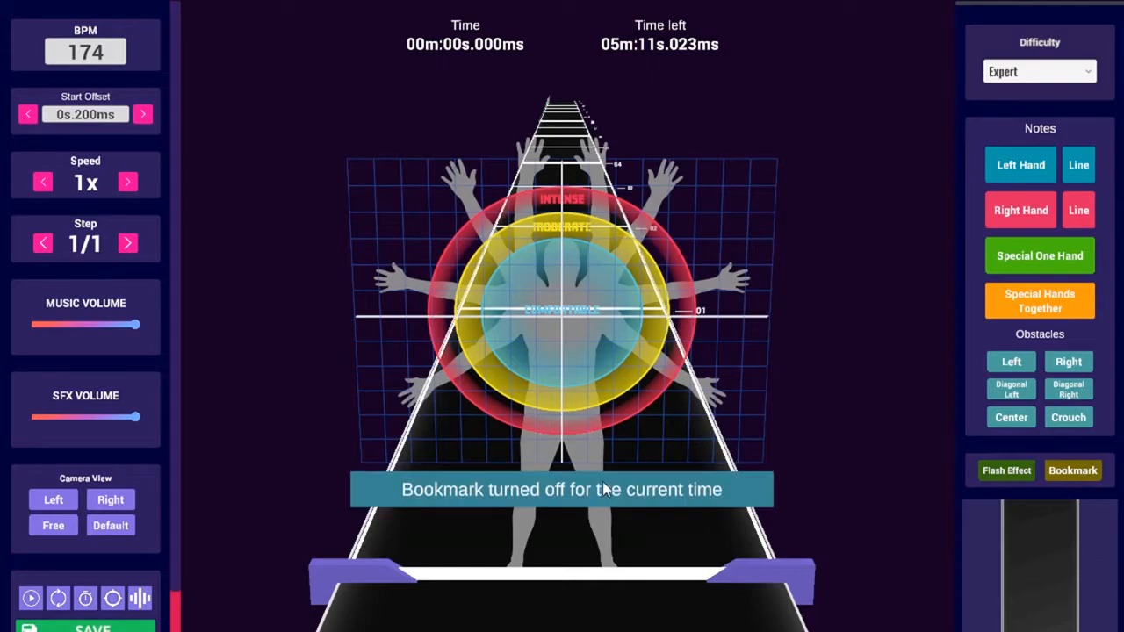
key(b)
click(553, 278)
text(9)
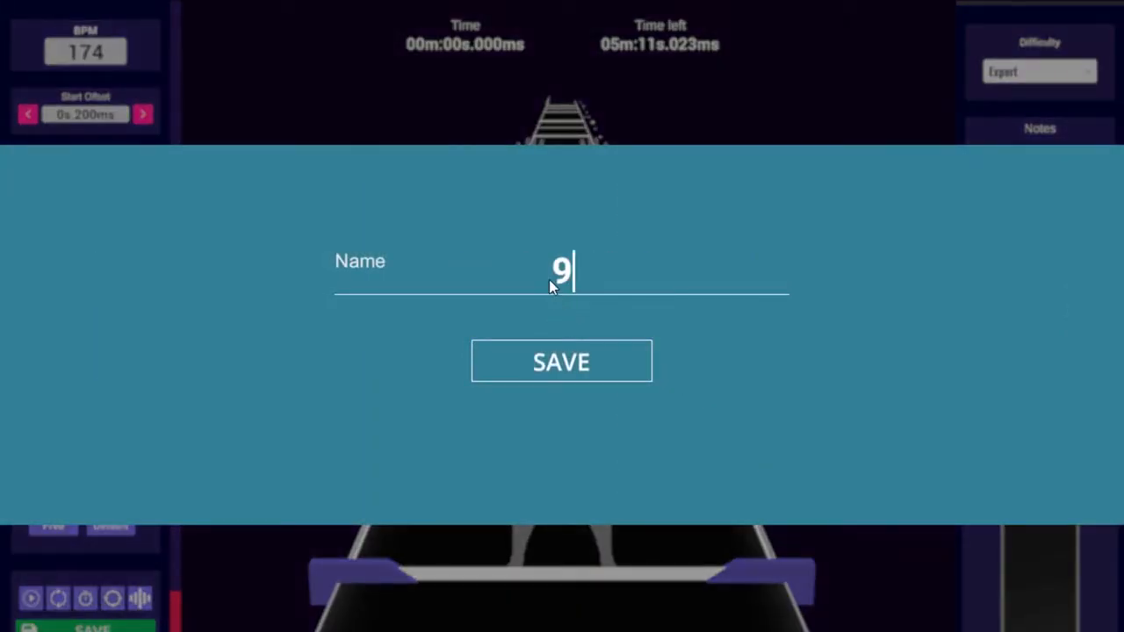
click(593, 360)
key(b)
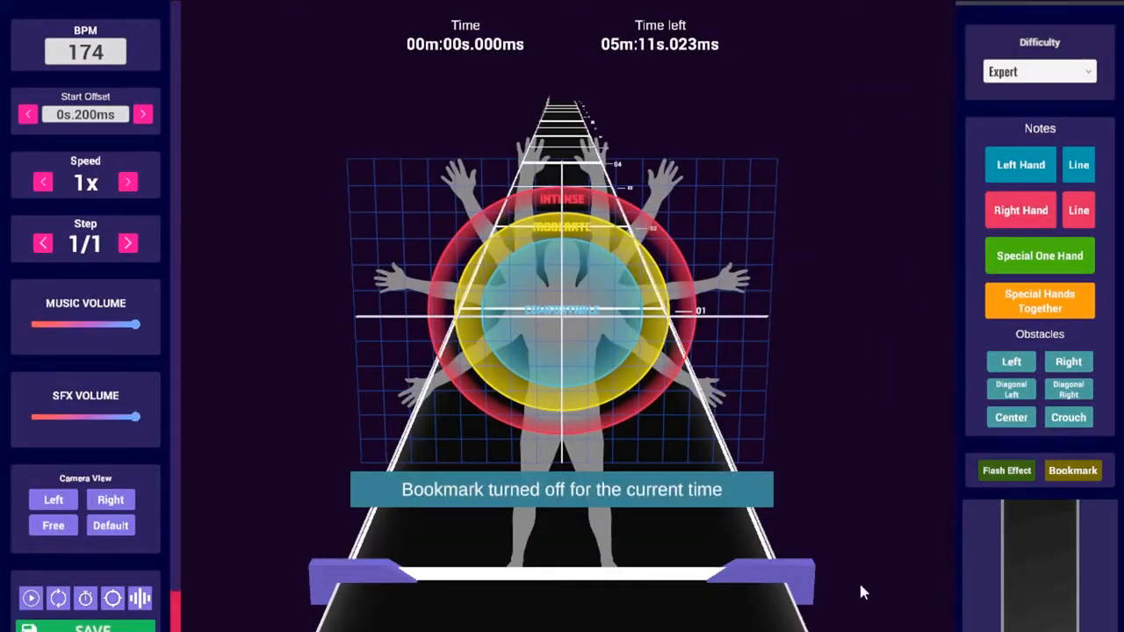
key(t)
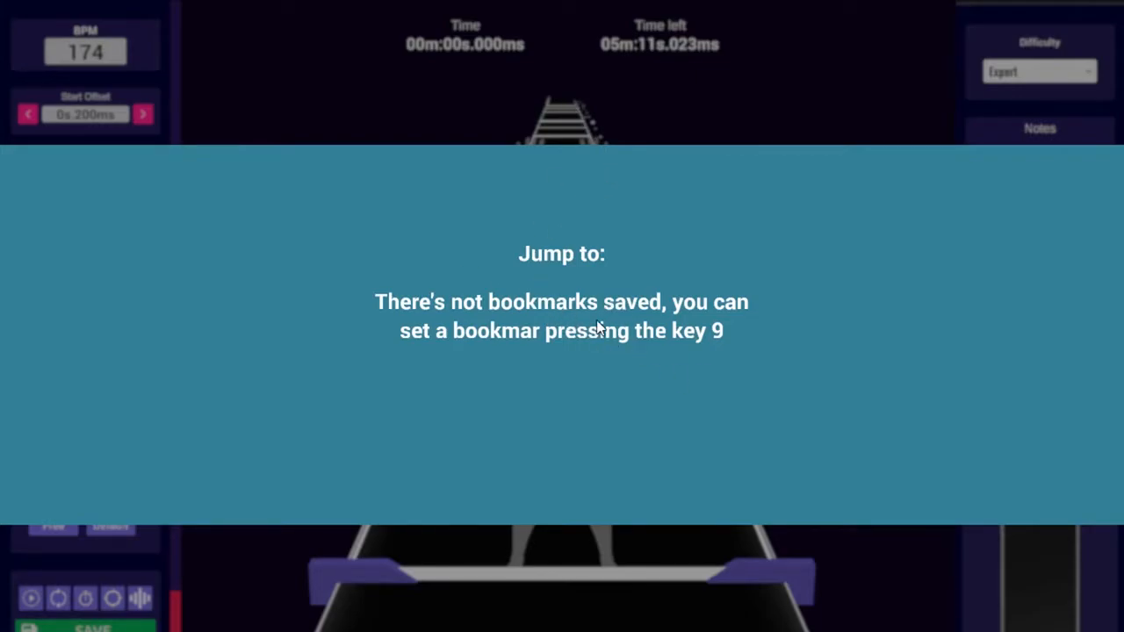
key(Escape)
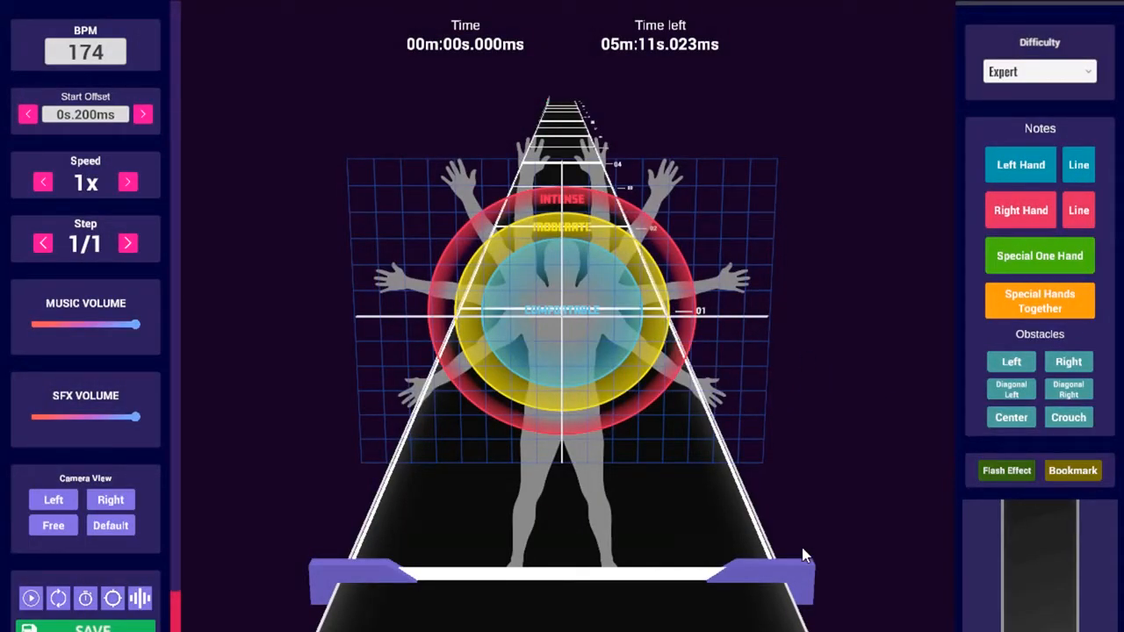
Toggle the body guide off and back on, then scroll forward to extend the selection to beat 16
key(g)
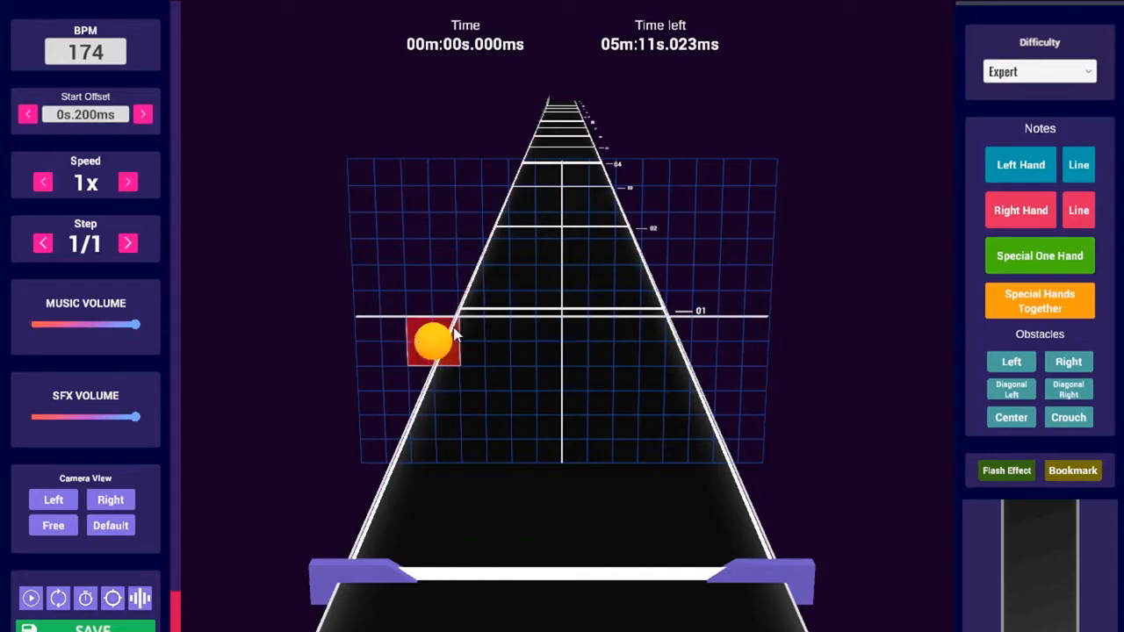
key(g)
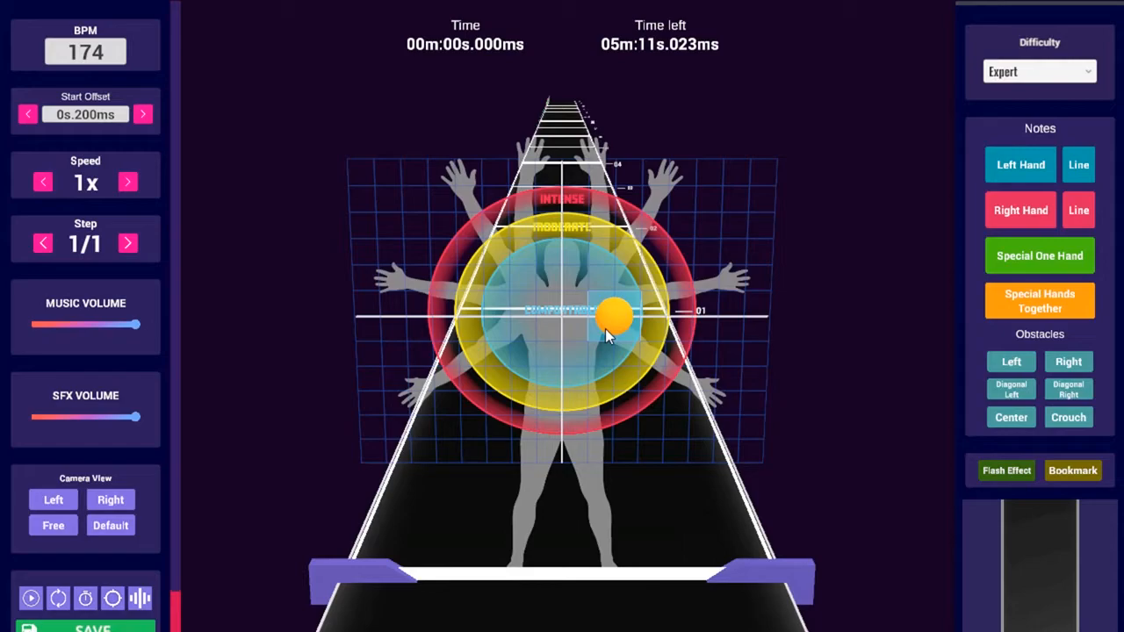
shift+scroll(600, 328, up, 2)
shift+scroll(600, 328, up, 5)
shift+scroll(601, 328, up, 8)
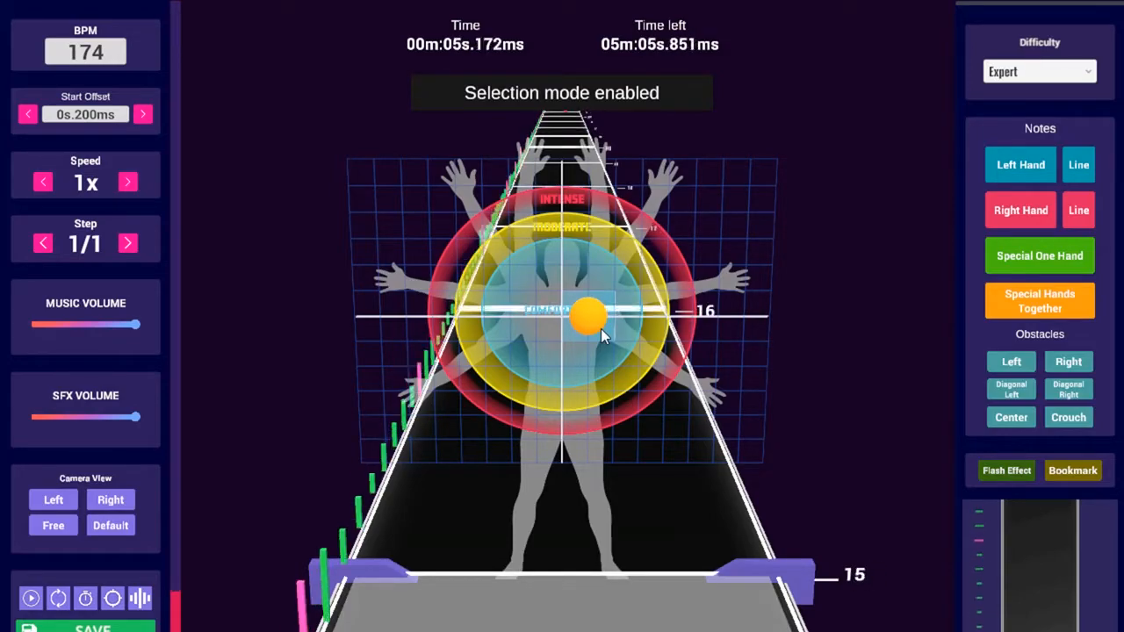
Copy the selected run of notes and save the beatmap
shift+scroll(601, 329, up, 1)
scroll(636, 319, down, 14)
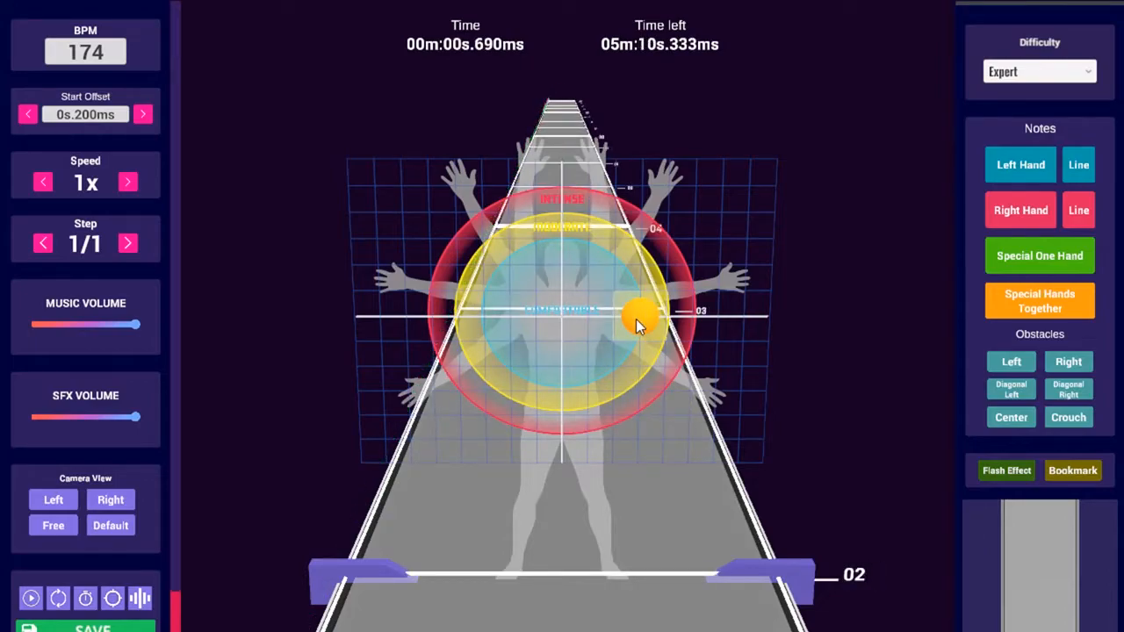
key(ctrl+c)
shift+scroll(636, 318, up, 1)
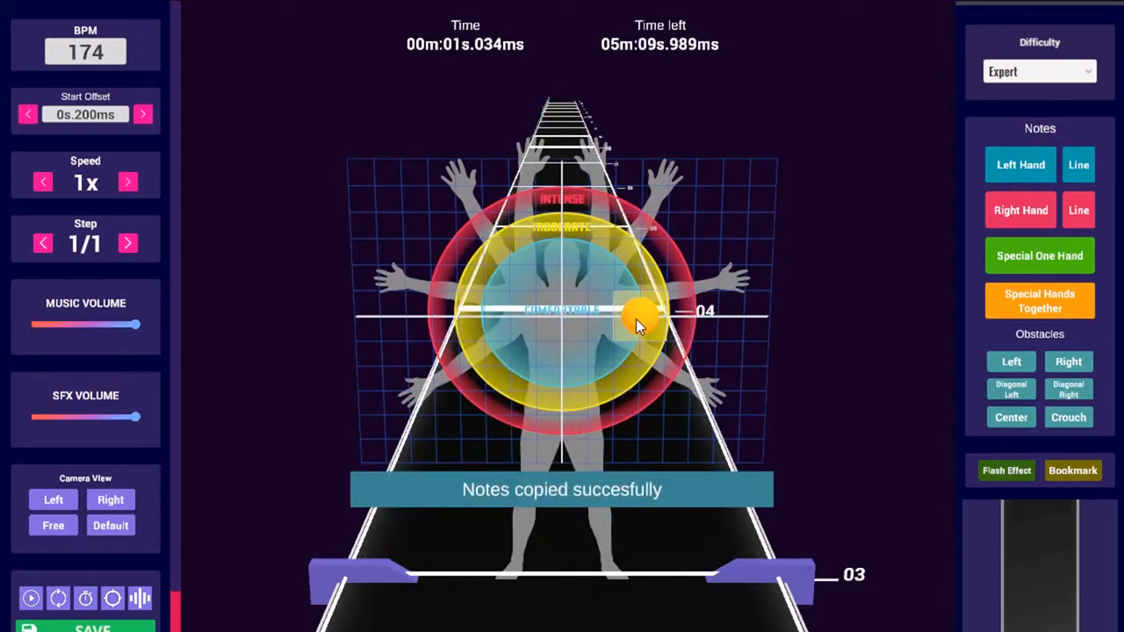
key(ctrl+s)
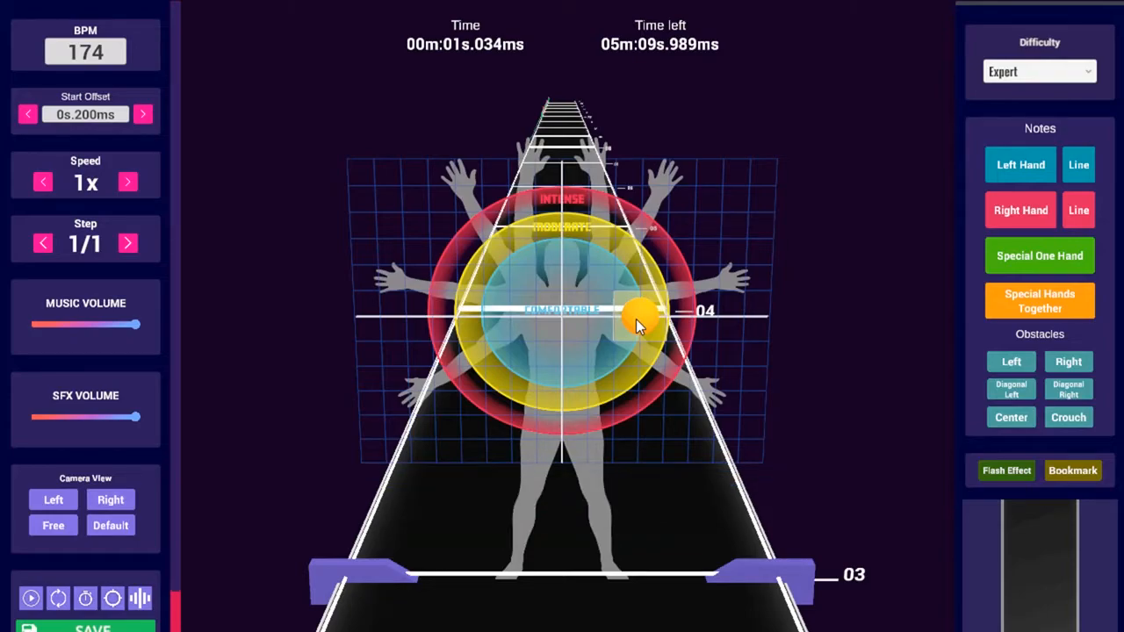
Clear the selection and paste the copied notes at the 0.690 s beat
scroll(642, 318, down, 1)
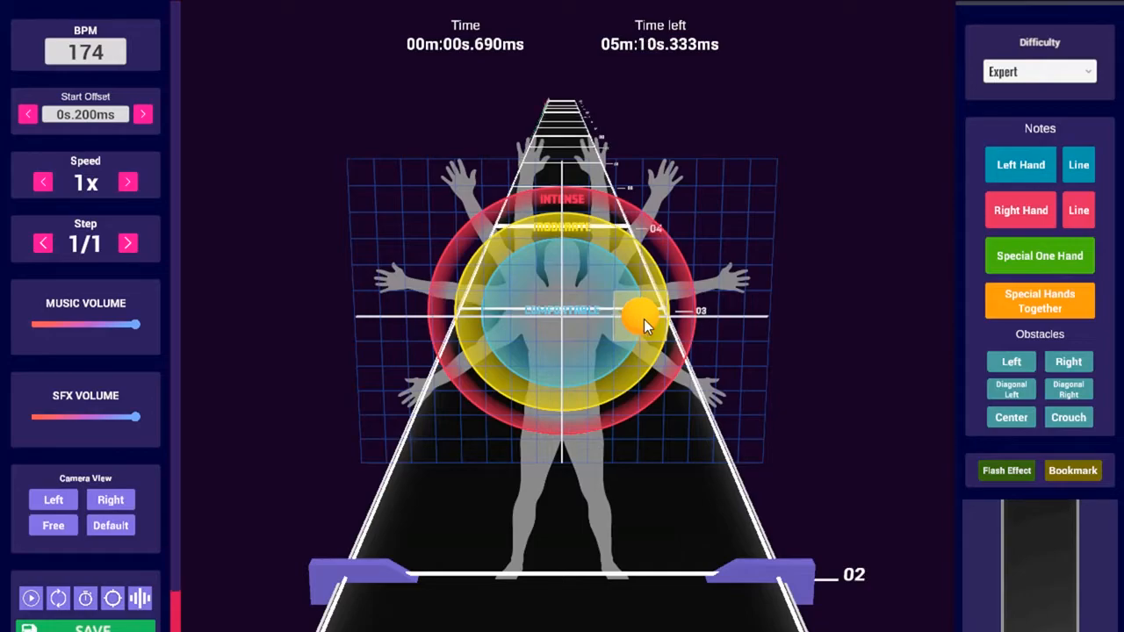
shift+scroll(644, 318, up, 6)
shift+scroll(649, 321, down, 5)
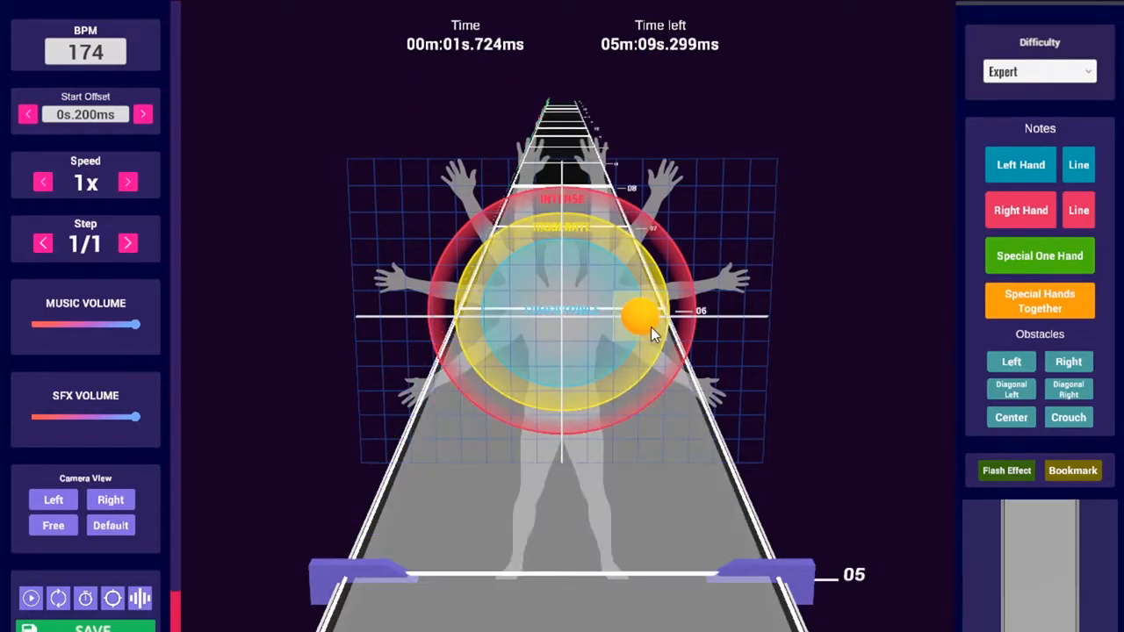
scroll(658, 331, down, 1)
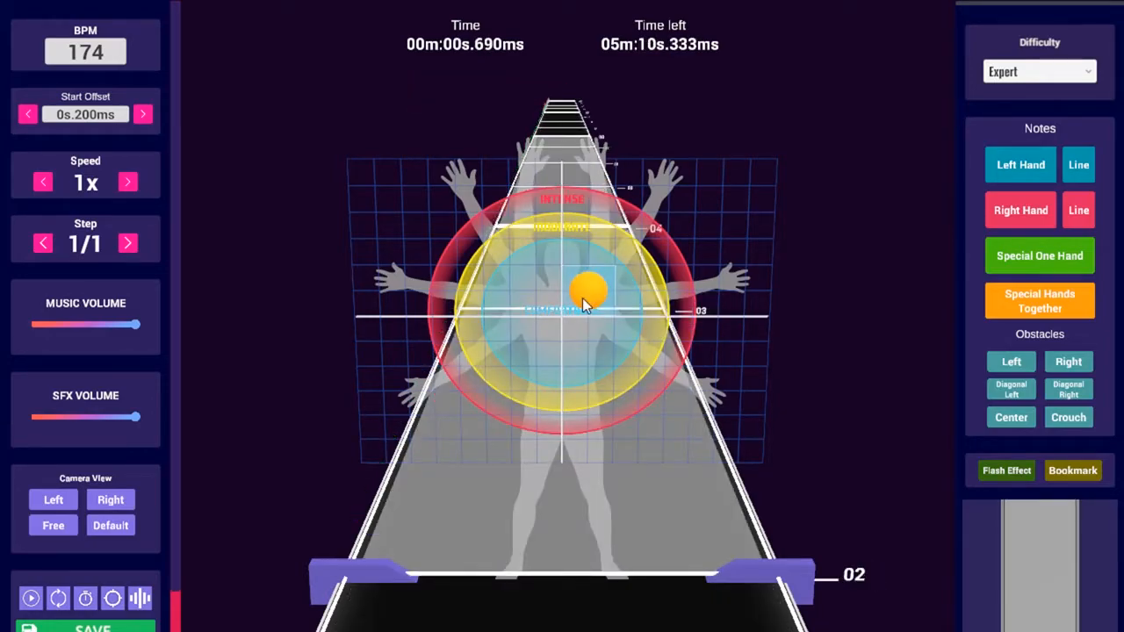
key(Escape)
key(ctrl+v)
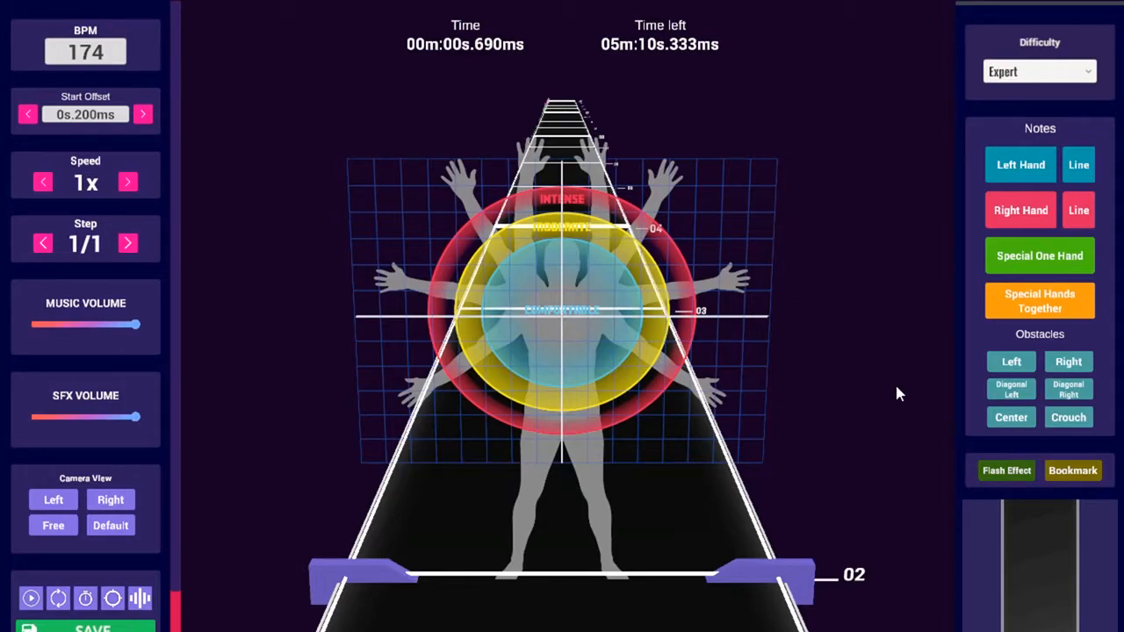
key(F11)
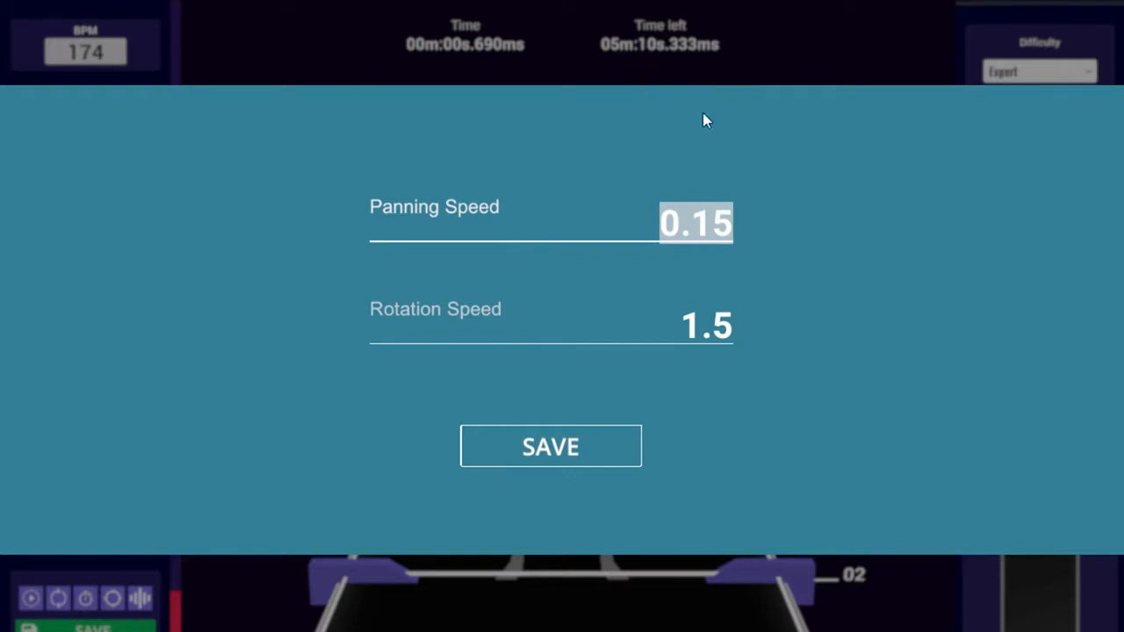
Set the camera Panning Speed to 0.5 after first trying 1
text(1)
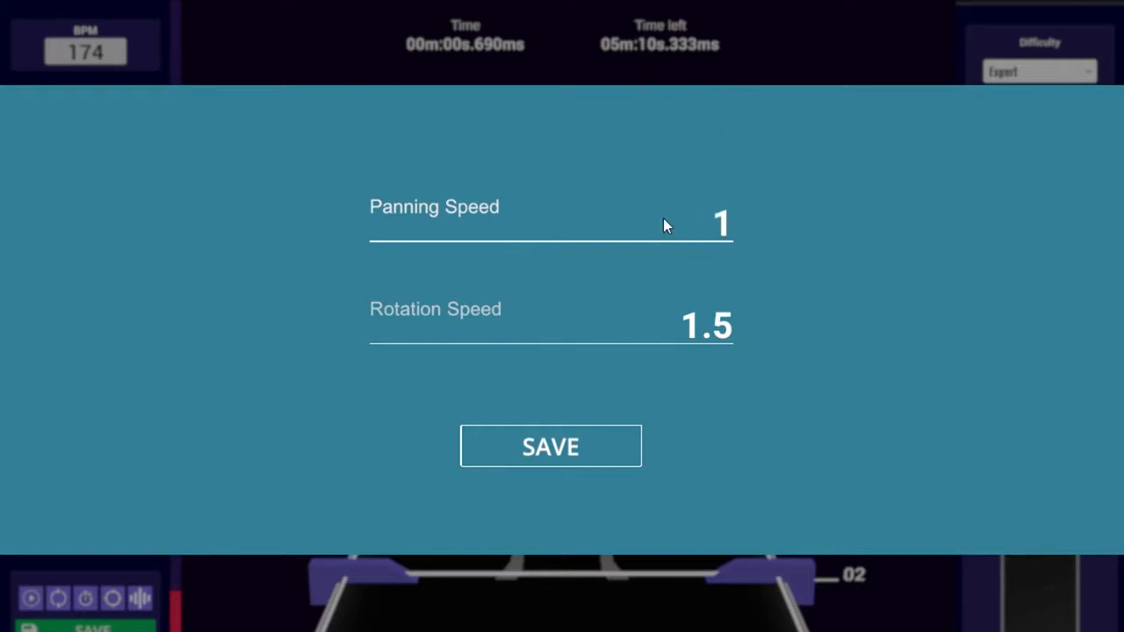
key(Return)
middle_drag(474, 176, 511, 210)
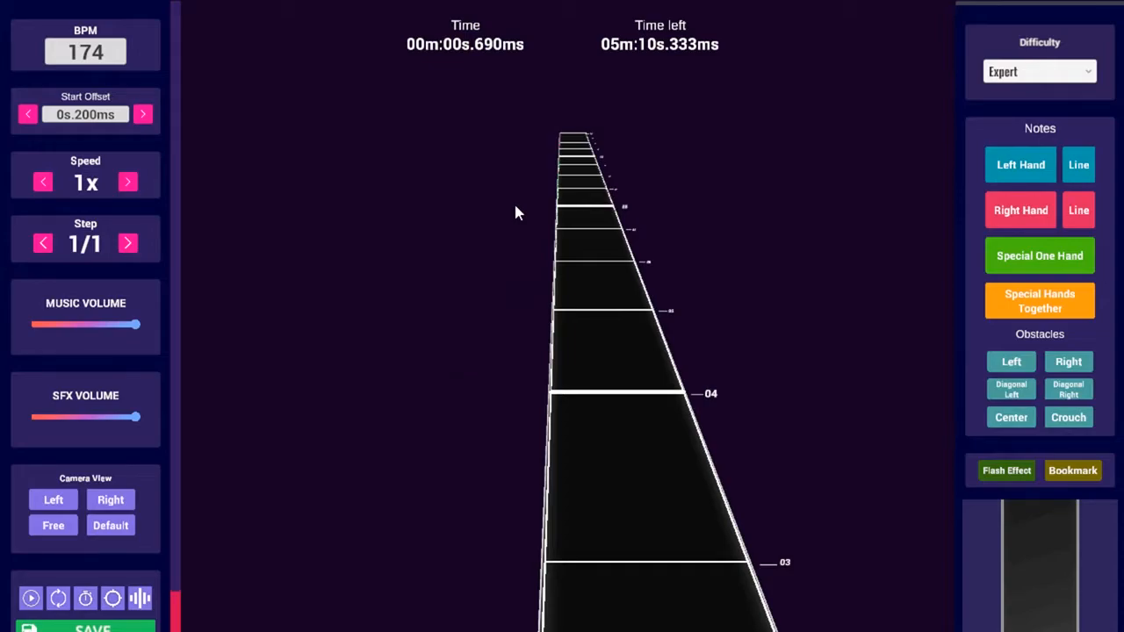
key(F11)
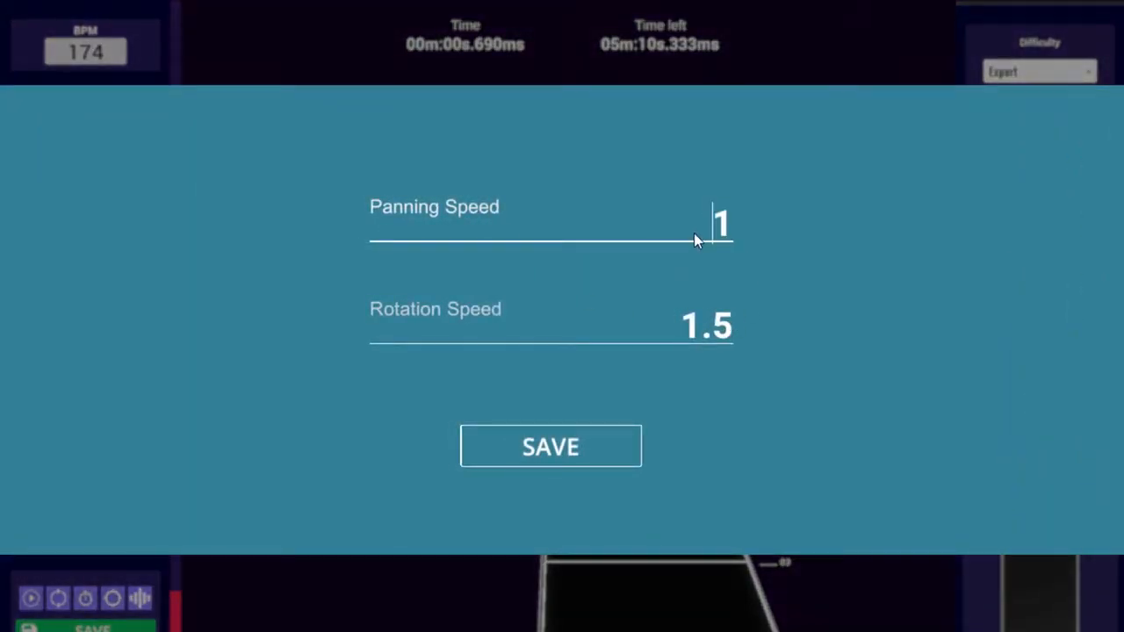
text(.5)
key(Return)
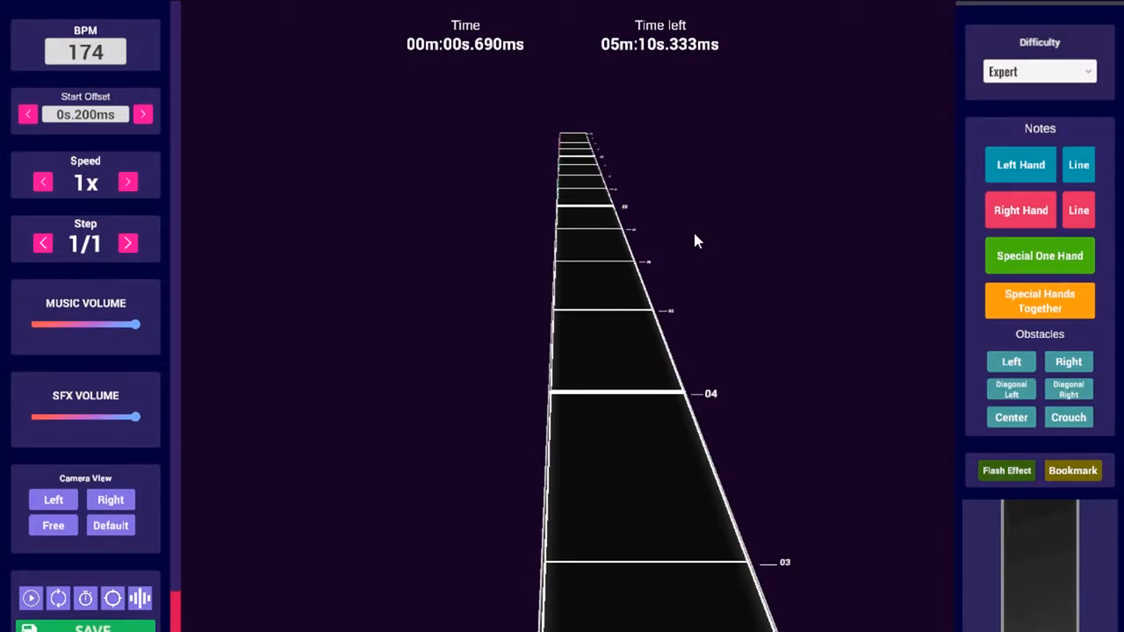
key(F10)
key(F10)
key(F11)
click(693, 233)
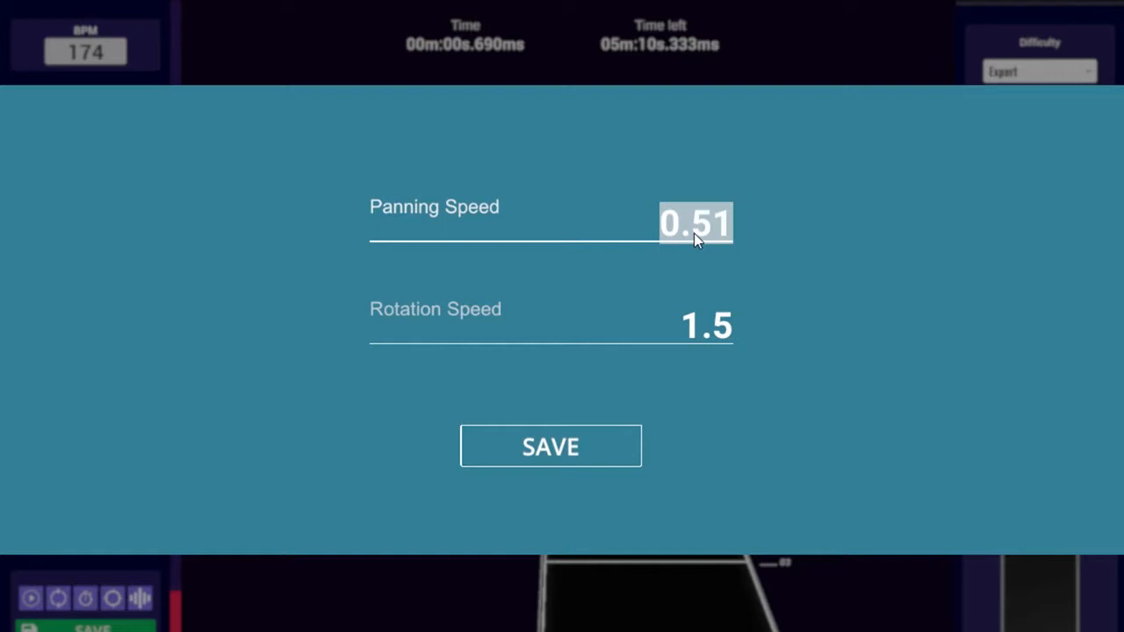
text(5)
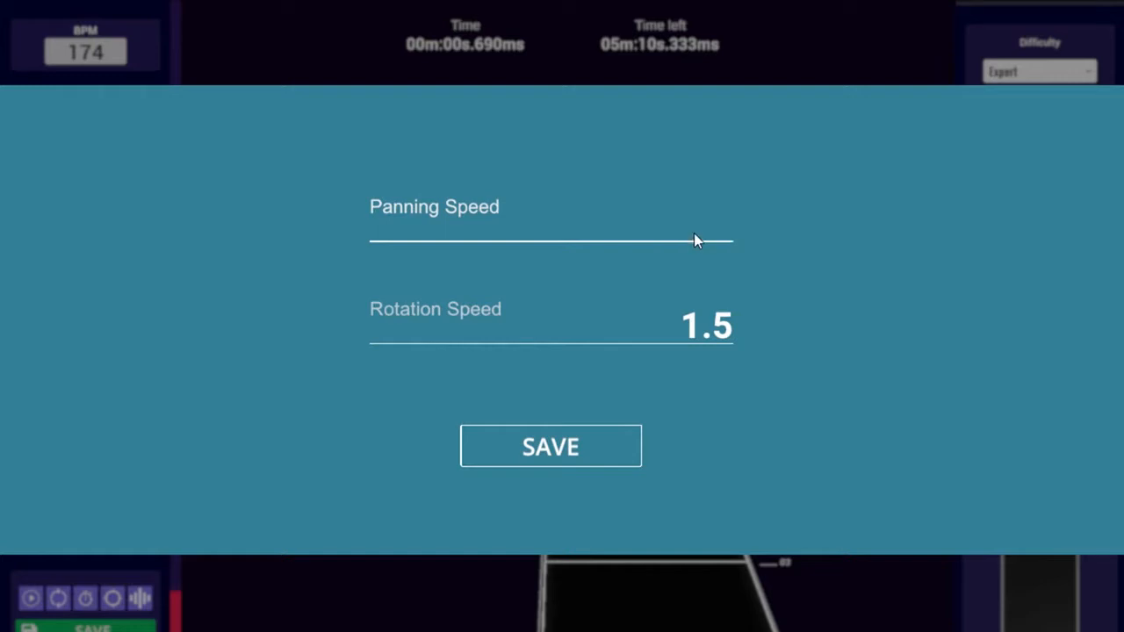
text(5)
key(Return)
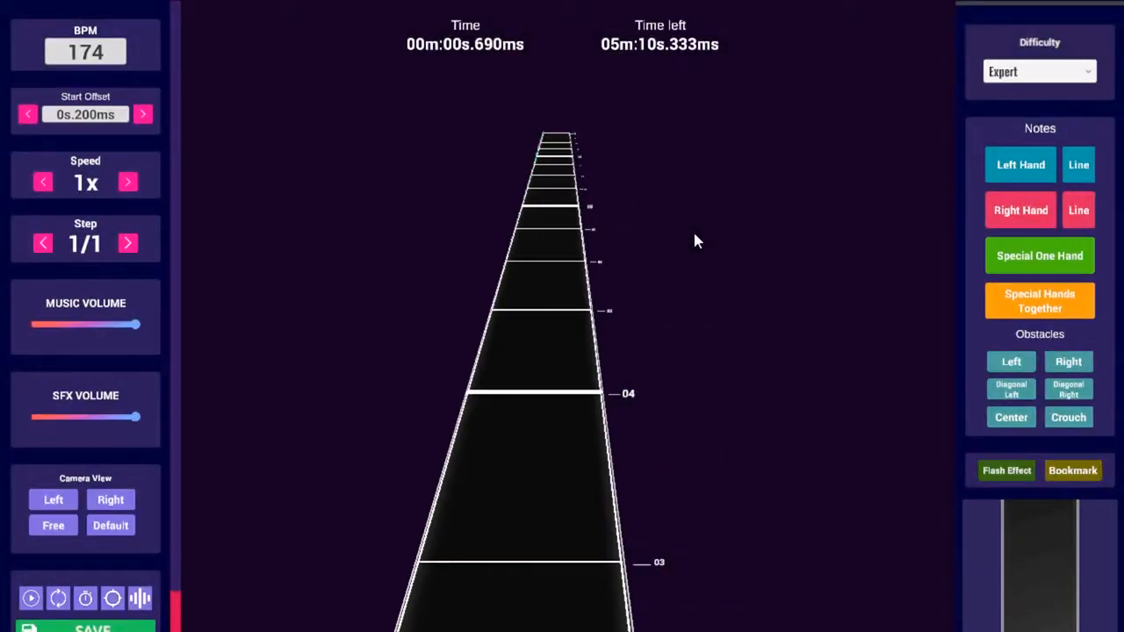
Test the gentler panning with W/A/S keys, staying in the editor when prompted to leave
key(w)
key(a)
key(w)
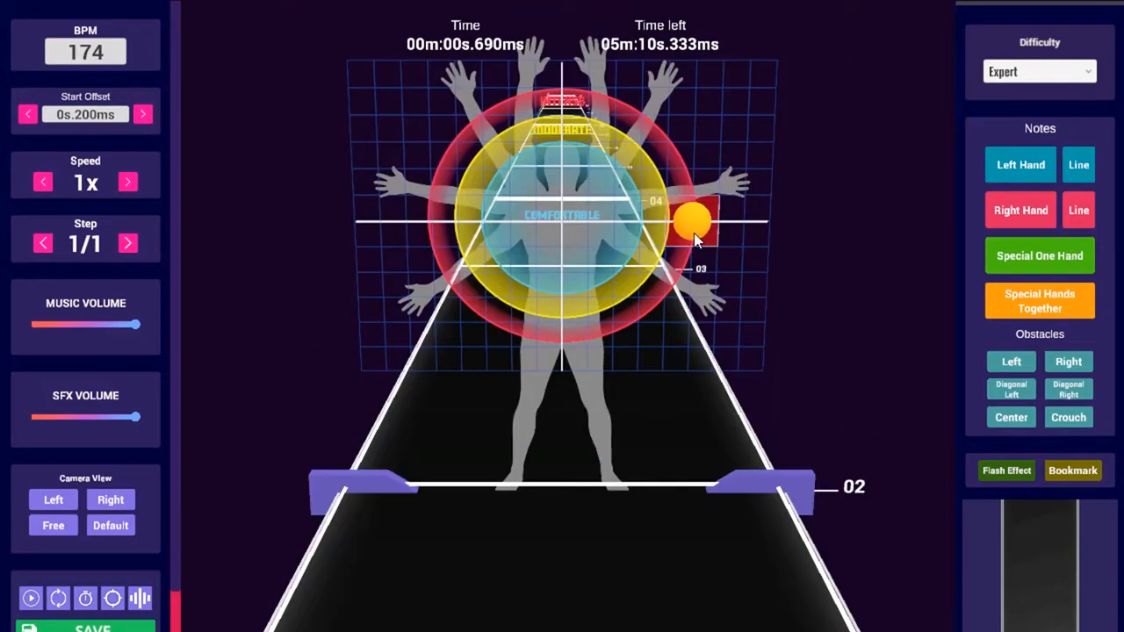
key(w)
key(s)
key(w)
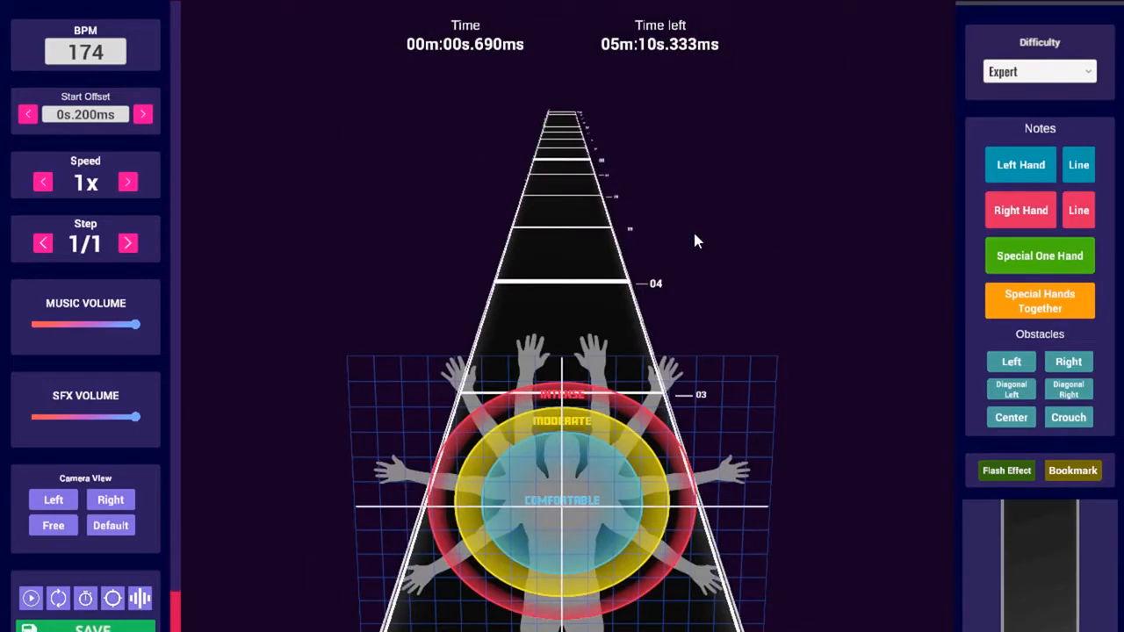
key(Escape)
click(551, 377)
right_drag(656, 261, 509, 296)
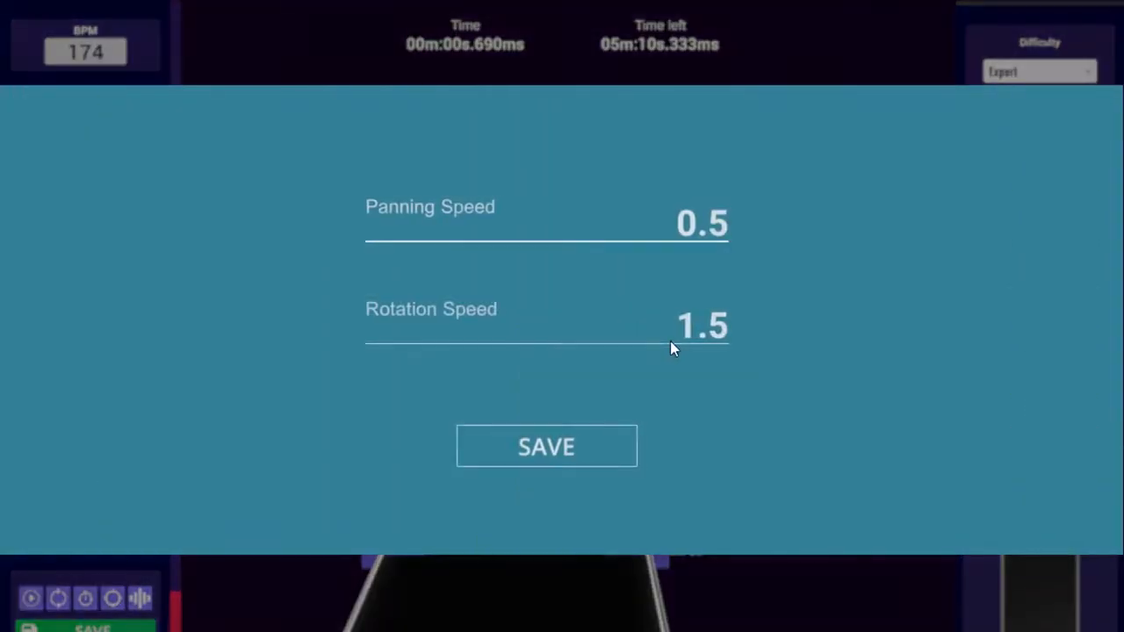
Set camera Rotation Speed to 4 after trying 2, testing the orbit each time
click(711, 322)
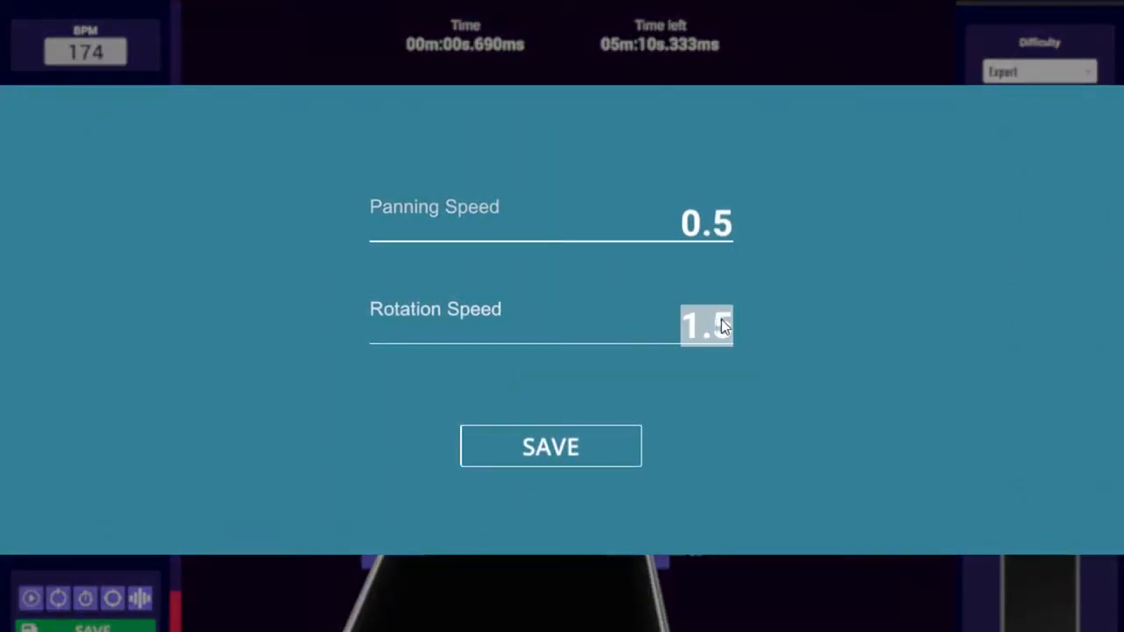
text(2)
key(Return)
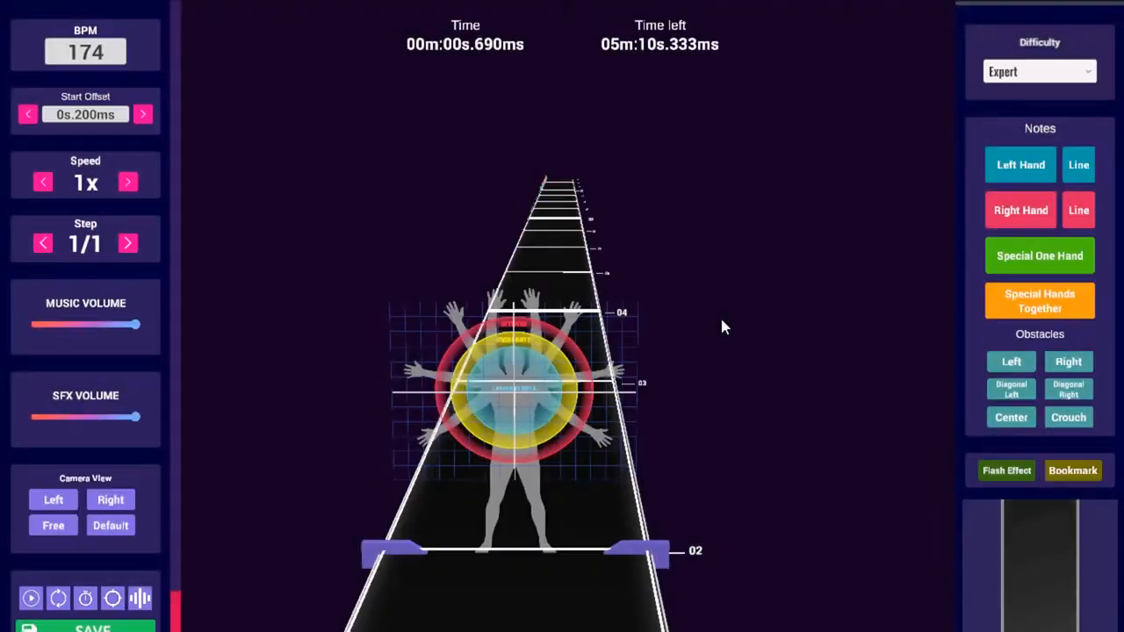
right_drag(865, 266, 752, 282)
key(F11)
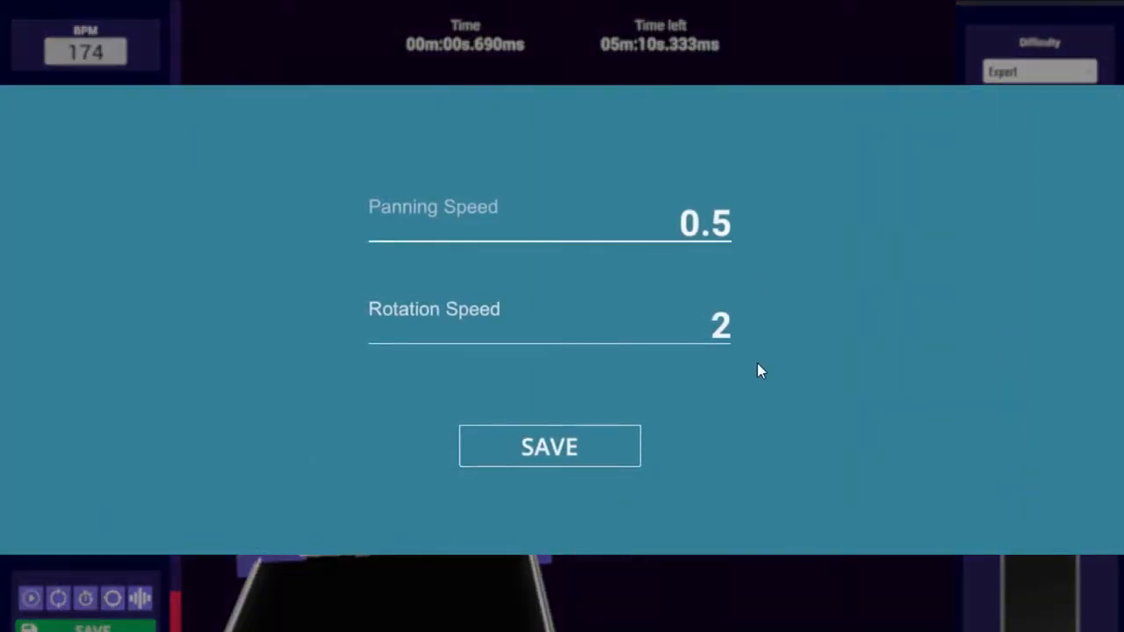
click(720, 328)
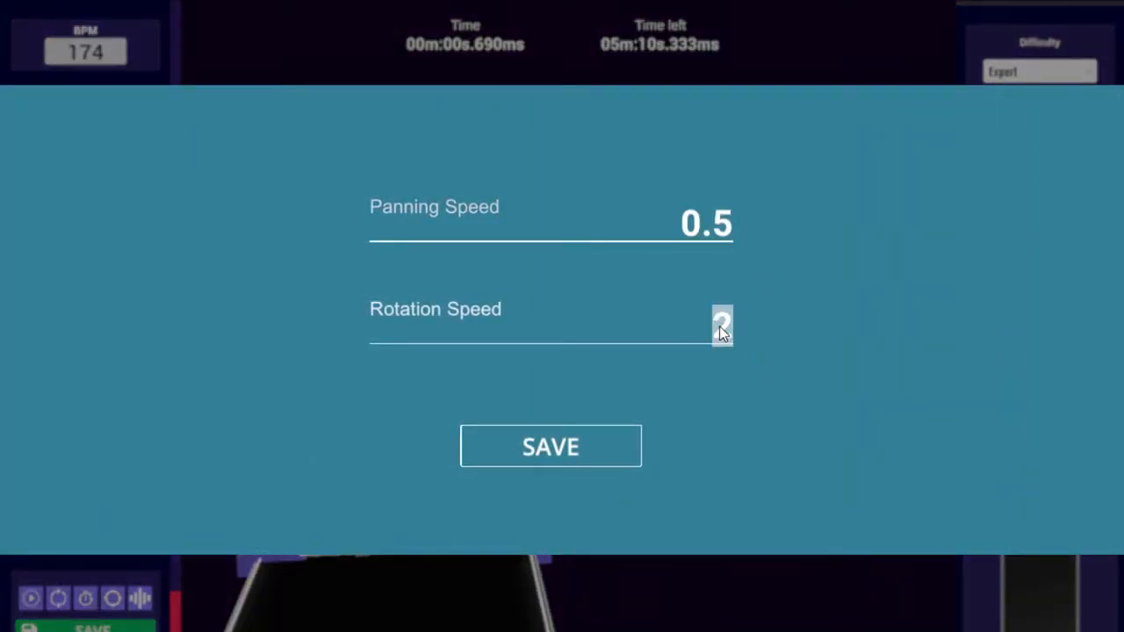
text(4)
key(Return)
right_drag(546, 305, 708, 388)
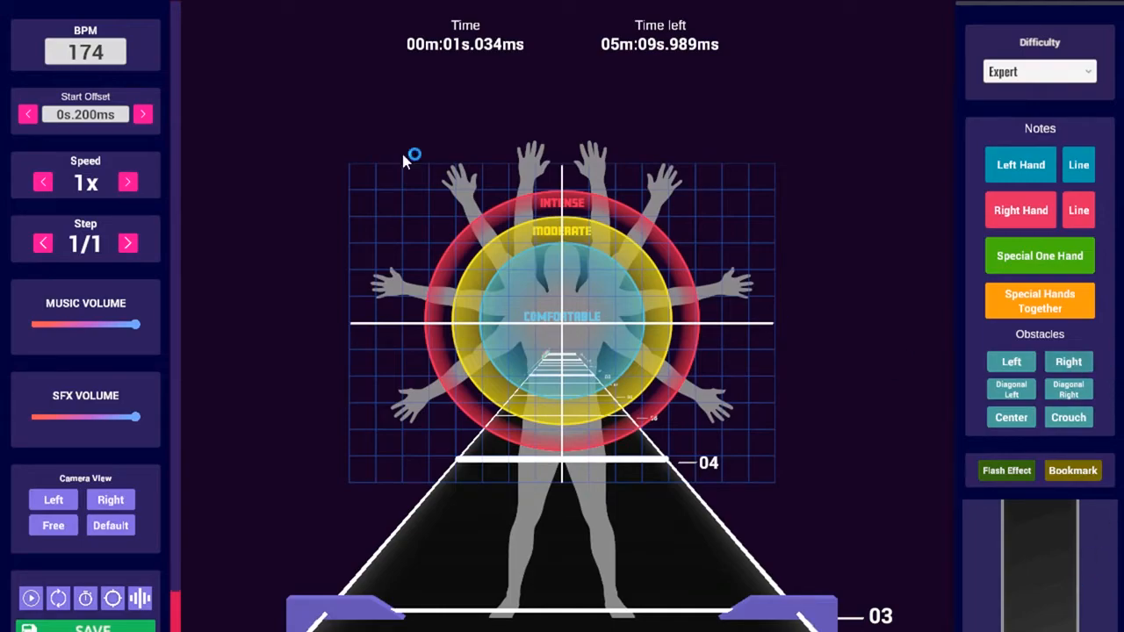
click(110, 57)
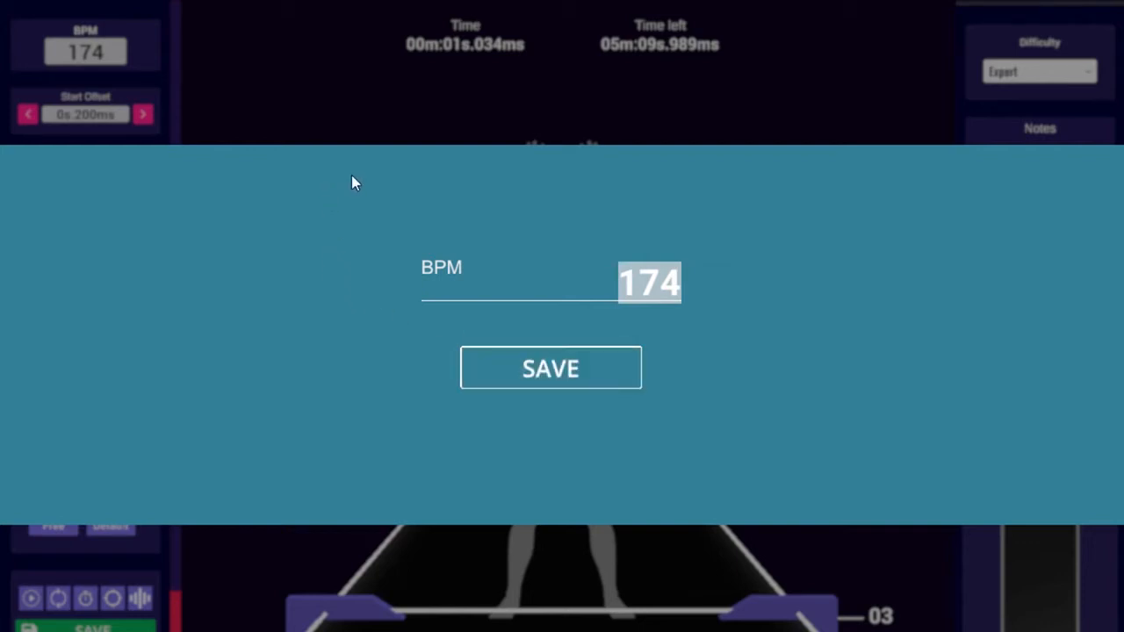
click(534, 356)
click(60, 64)
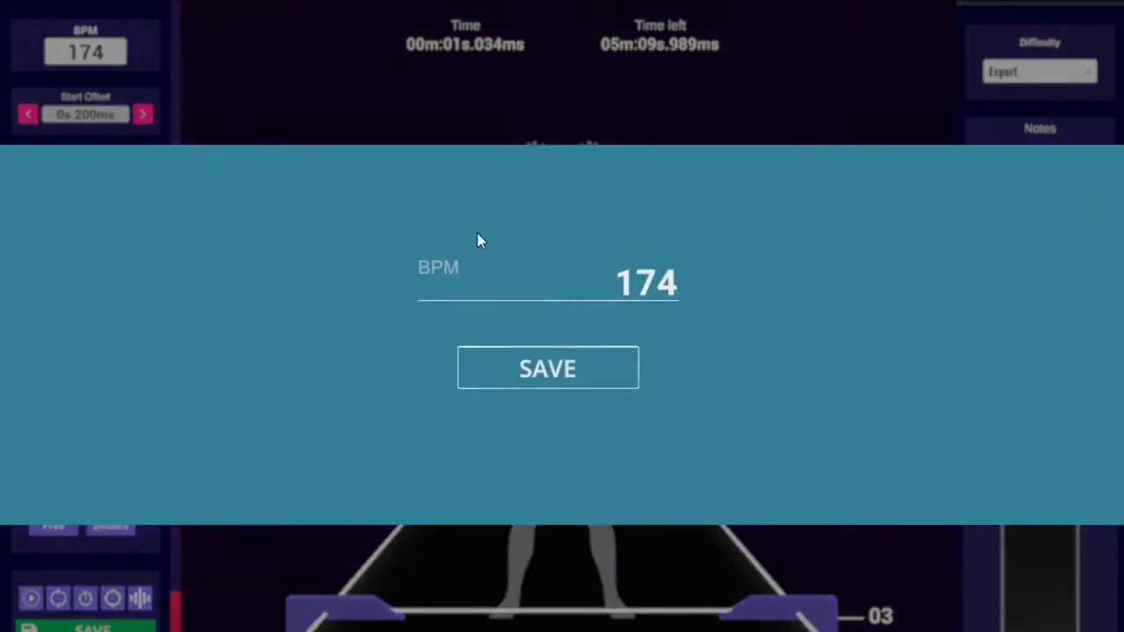
click(535, 355)
click(115, 55)
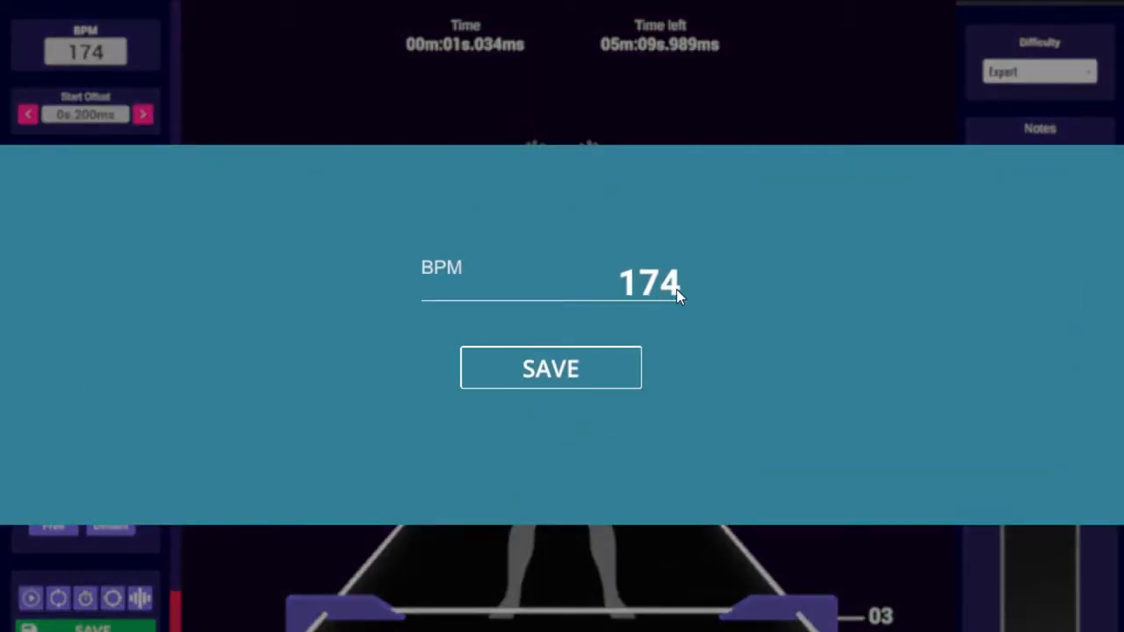
text(.)
key(BackSpace)
text(.54)
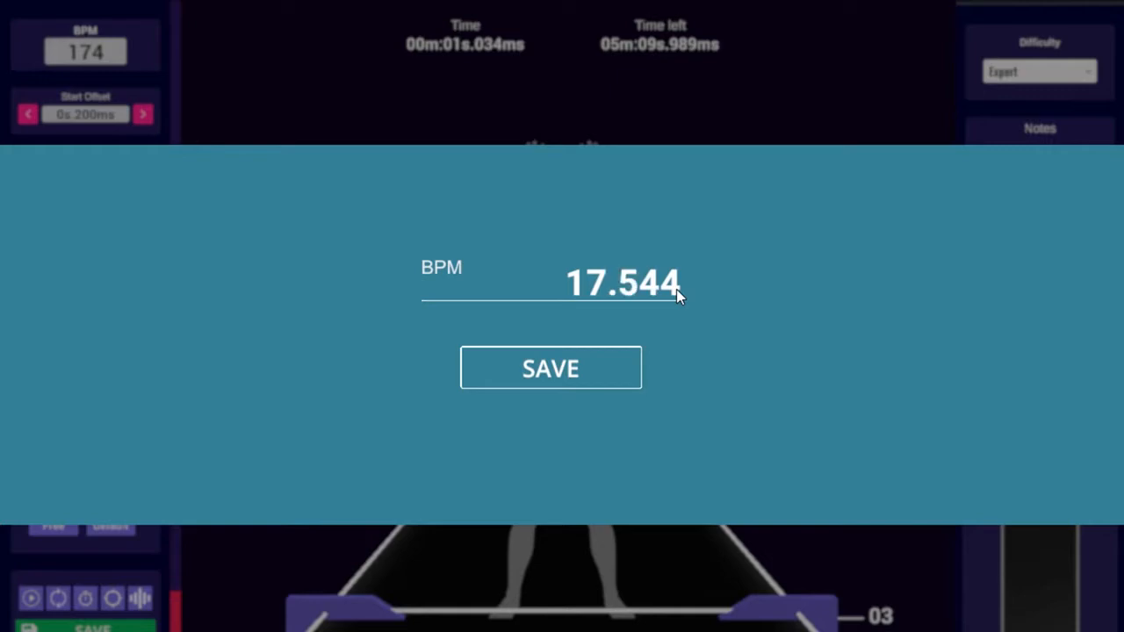
key(BackSpace)
key(BackSpace)
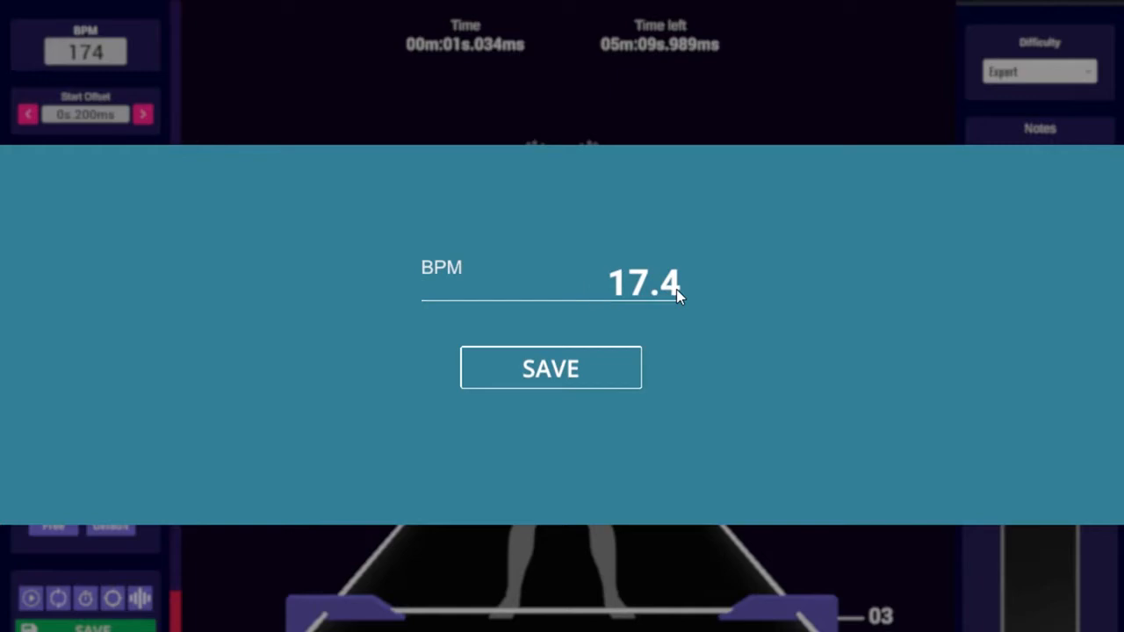
key(BackSpace)
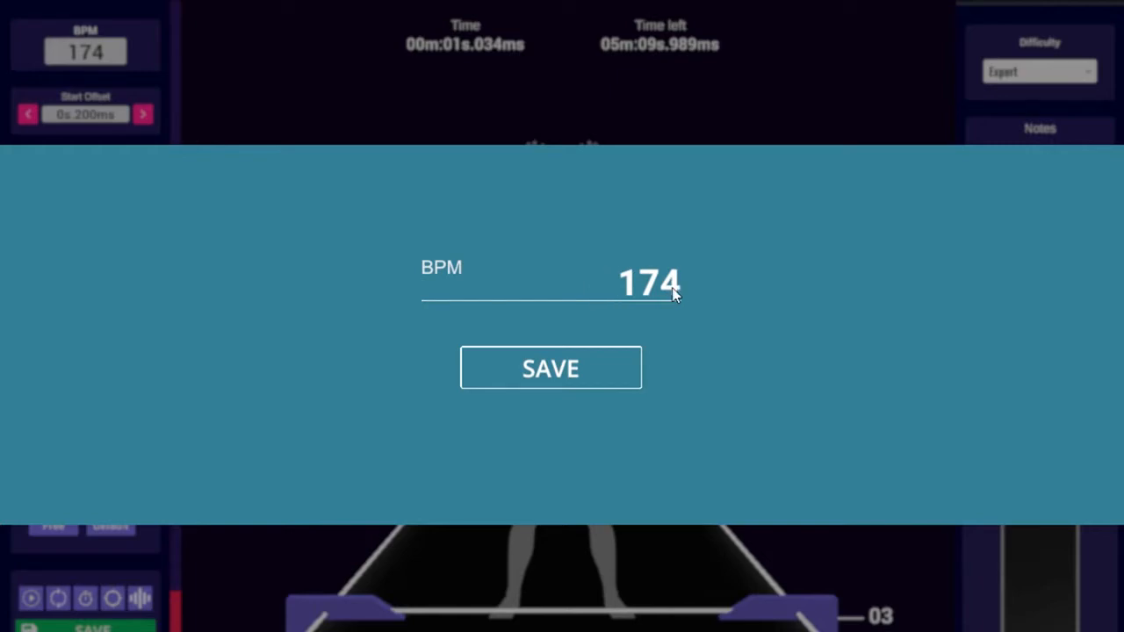
click(569, 397)
Try a 300 ms start offset, then save it back at 0s.200ms
click(143, 114)
scroll(418, 296, down, 2)
click(418, 296)
scroll(418, 296, down, 1)
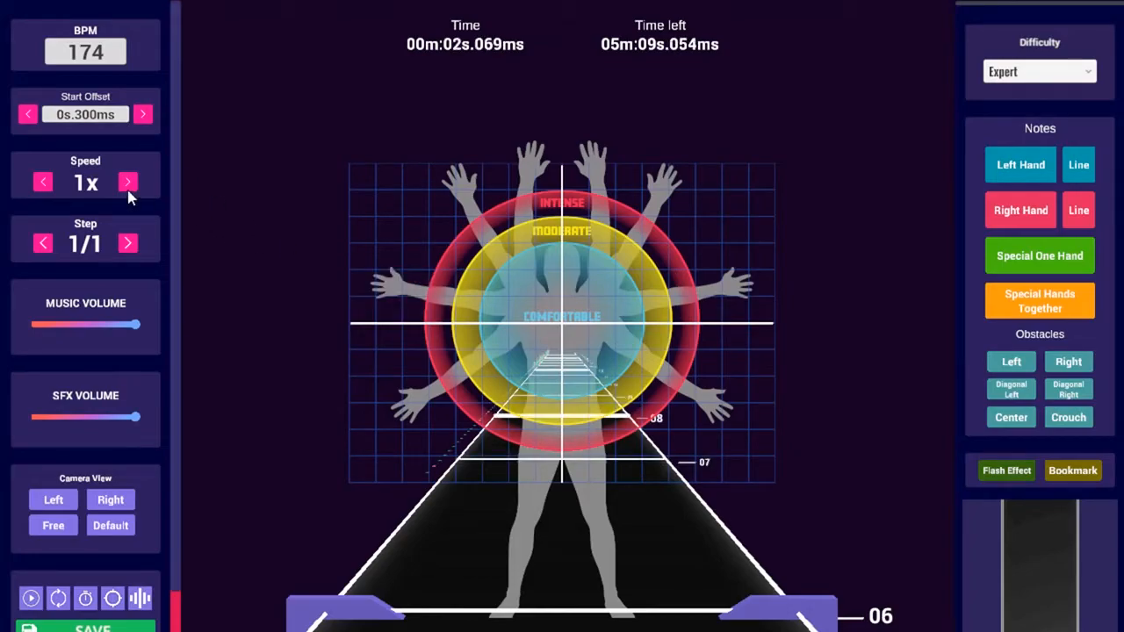
click(141, 117)
click(30, 117)
click(137, 117)
click(44, 115)
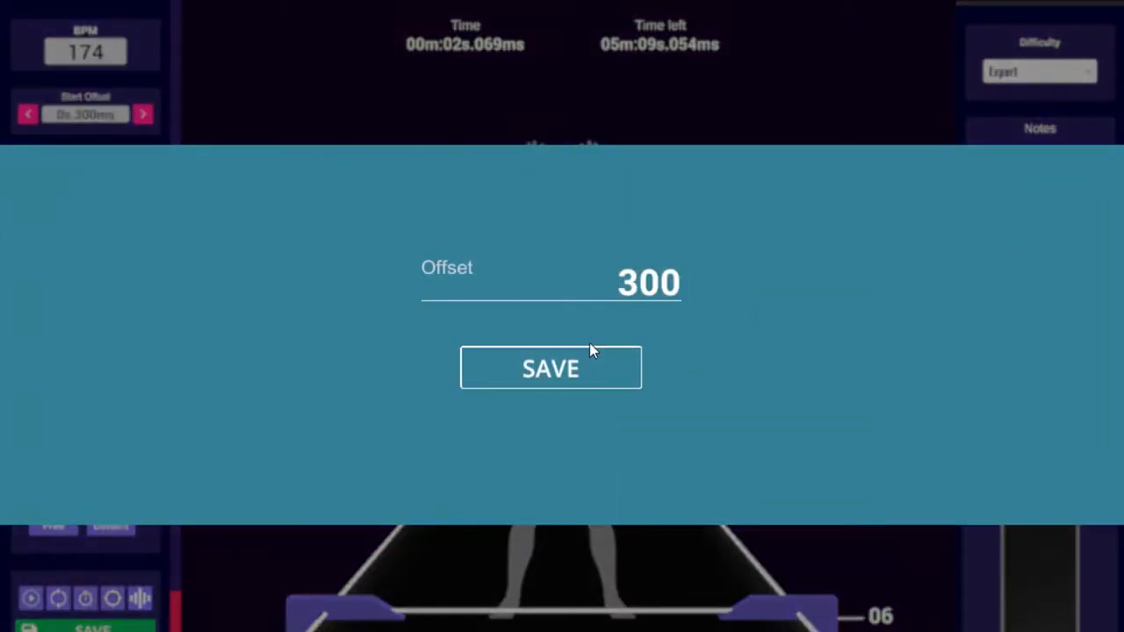
click(553, 368)
Scroll the timeline back to 00m:00s.000ms
scroll(434, 124, down, 6)
scroll(454, 200, up, 5)
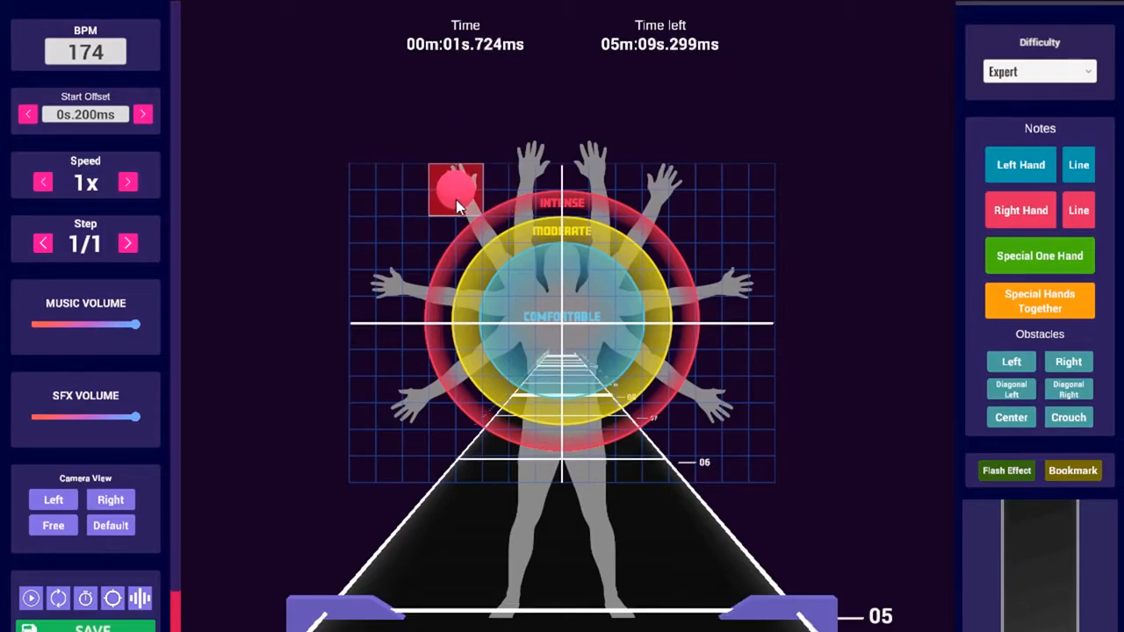
scroll(456, 208, up, 9)
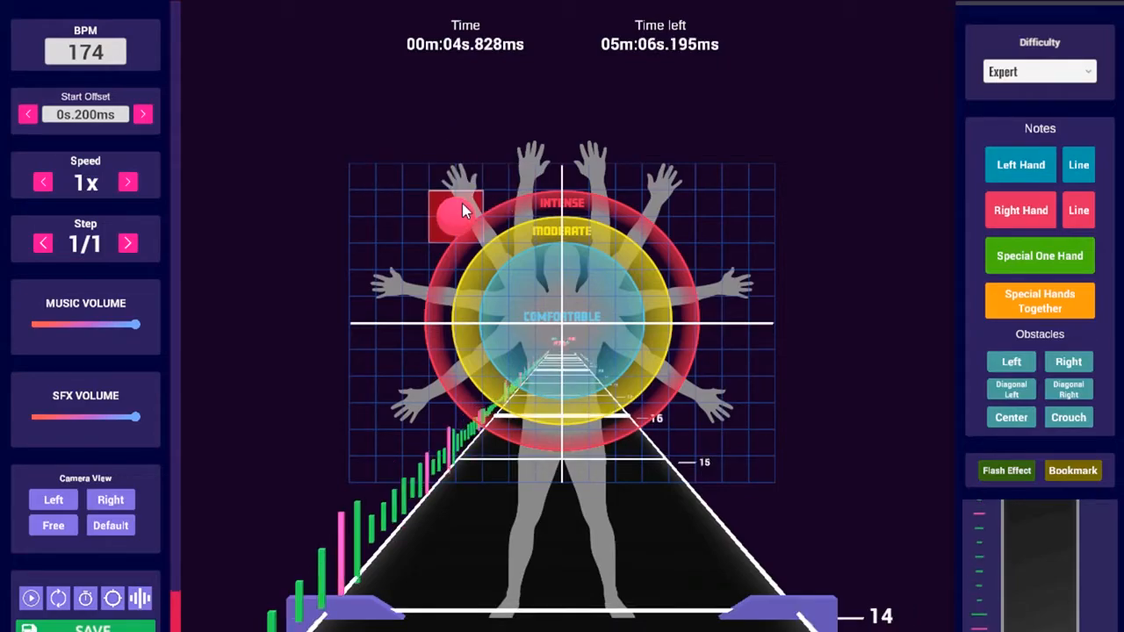
scroll(463, 210, down, 14)
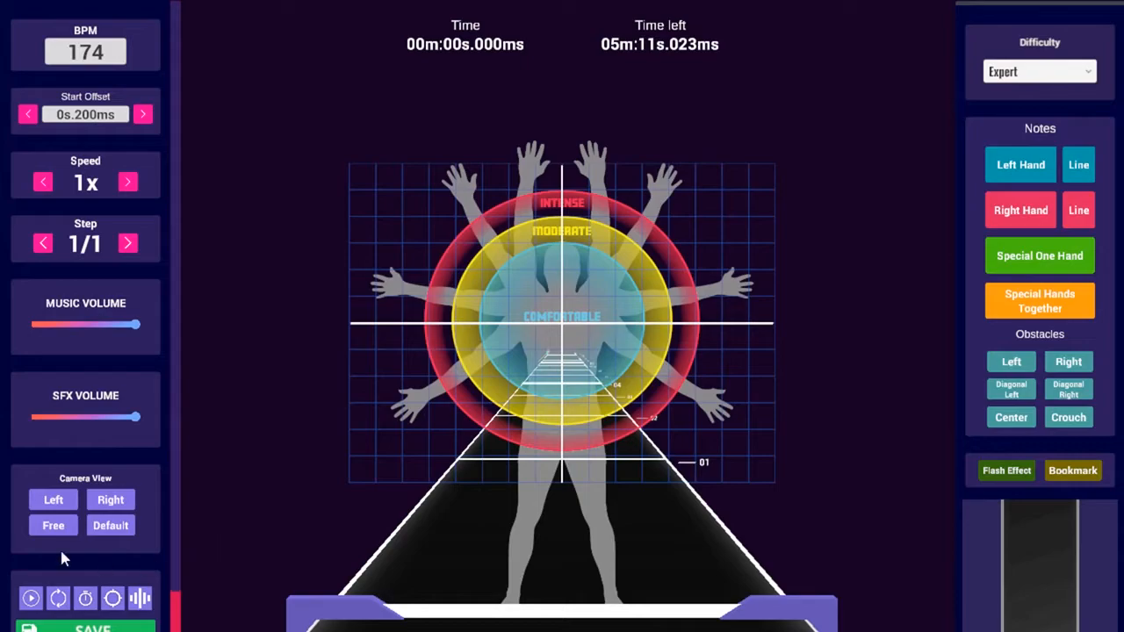
Try note steps 1/2, 1/4 and 1/8, then return the step to 1/1
click(129, 245)
click(45, 245)
click(123, 250)
click(123, 250)
click(42, 243)
click(128, 243)
click(128, 243)
scroll(465, 307, up, 1)
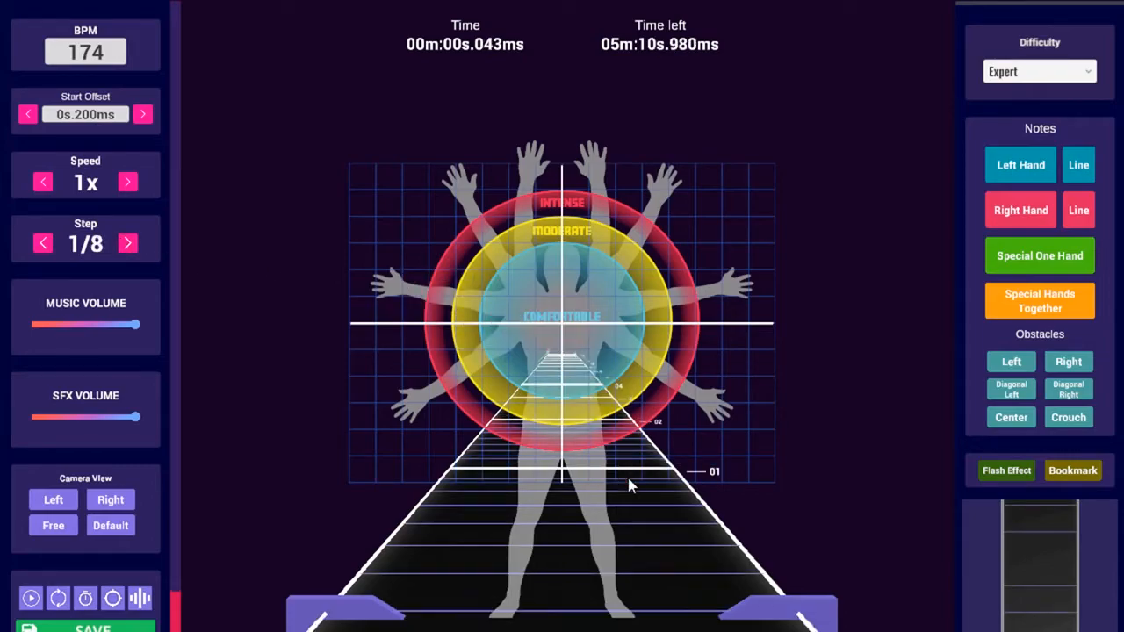
scroll(562, 383, up, 2)
scroll(587, 321, up, 2)
scroll(638, 348, up, 2)
scroll(642, 344, down, 7)
click(44, 243)
click(43, 243)
click(48, 243)
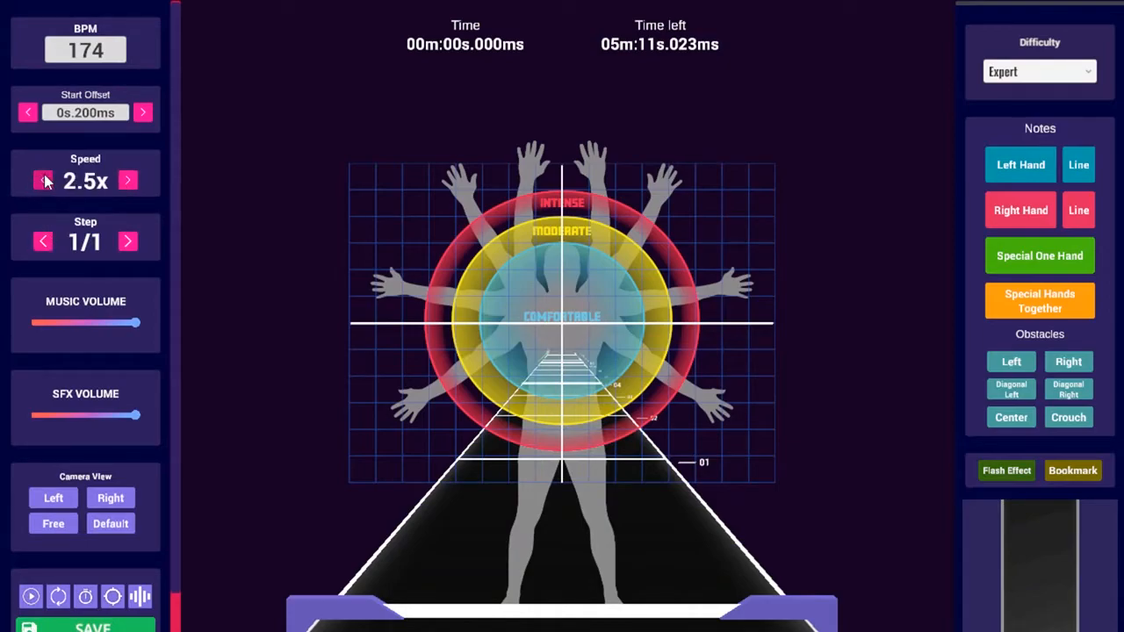
Play the track slowed to 0.5x with music lowered and sound effects silenced
key(space)
key(space)
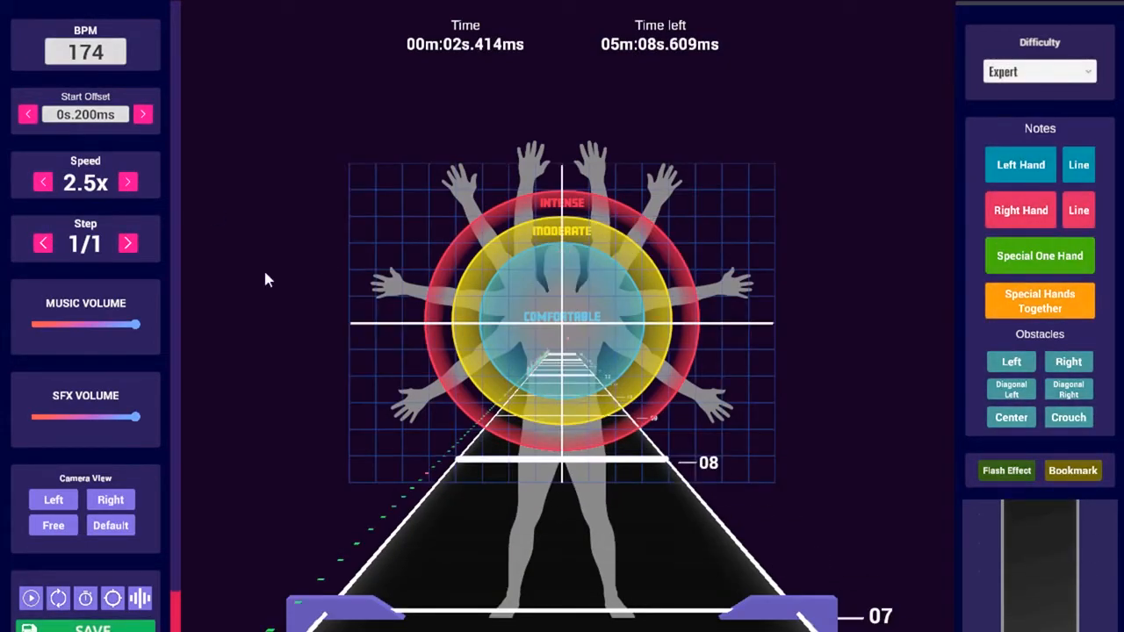
scroll(672, 474, down, 2)
click(42, 182)
click(43, 182)
click(43, 182)
scroll(133, 289, down, 1)
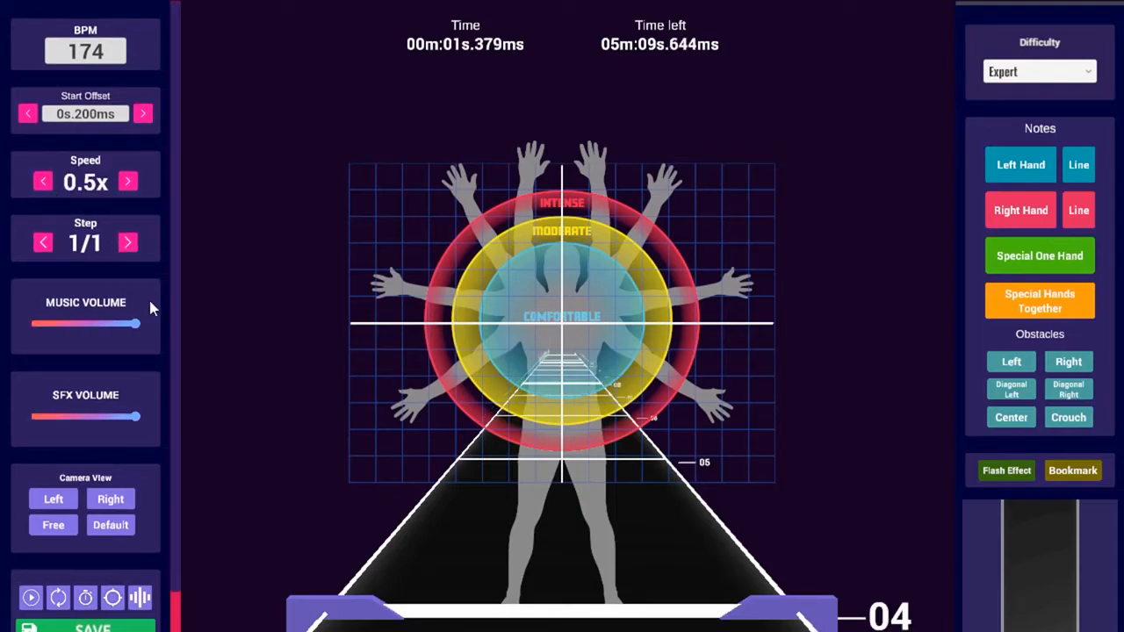
mouse_move(133, 323)
mouse_down()
mouse_move(103, 324)
mouse_move(136, 323)
mouse_up()
mouse_move(135, 416)
mouse_down()
mouse_move(9, 414)
mouse_move(148, 412)
mouse_move(139, 414)
mouse_up()
Restore playback speed to 1x, preview the track, and raise sound effects volume to full
scroll(562, 354, up, 5)
key(space)
key(space)
scroll(606, 363, up, 10)
key(space)
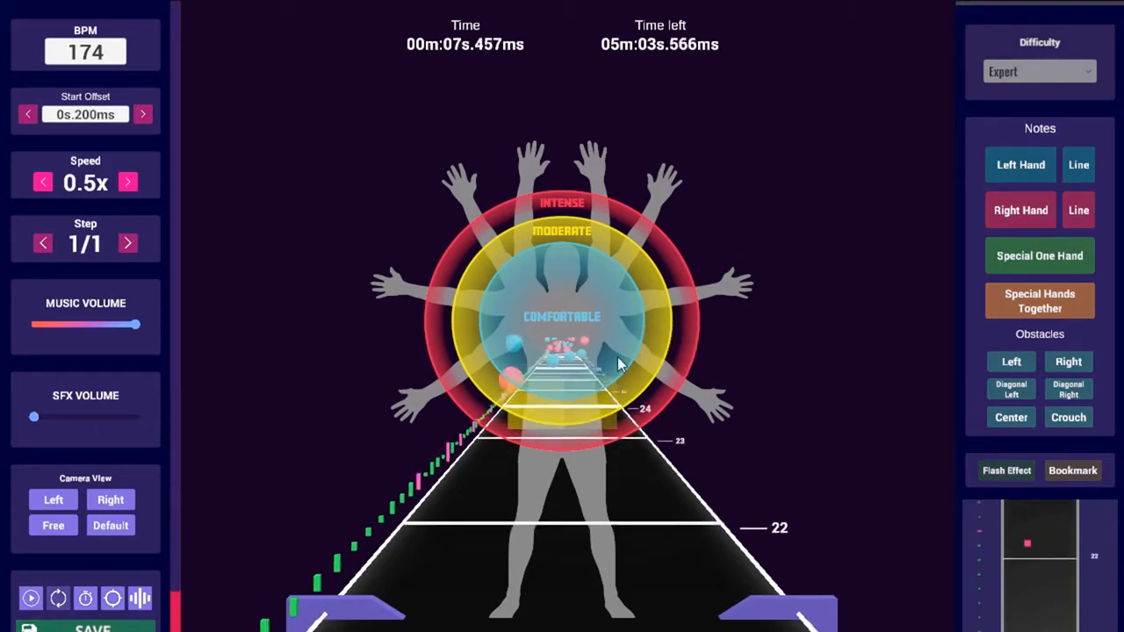
key(space)
click(127, 182)
scroll(411, 286, down, 1)
key(space)
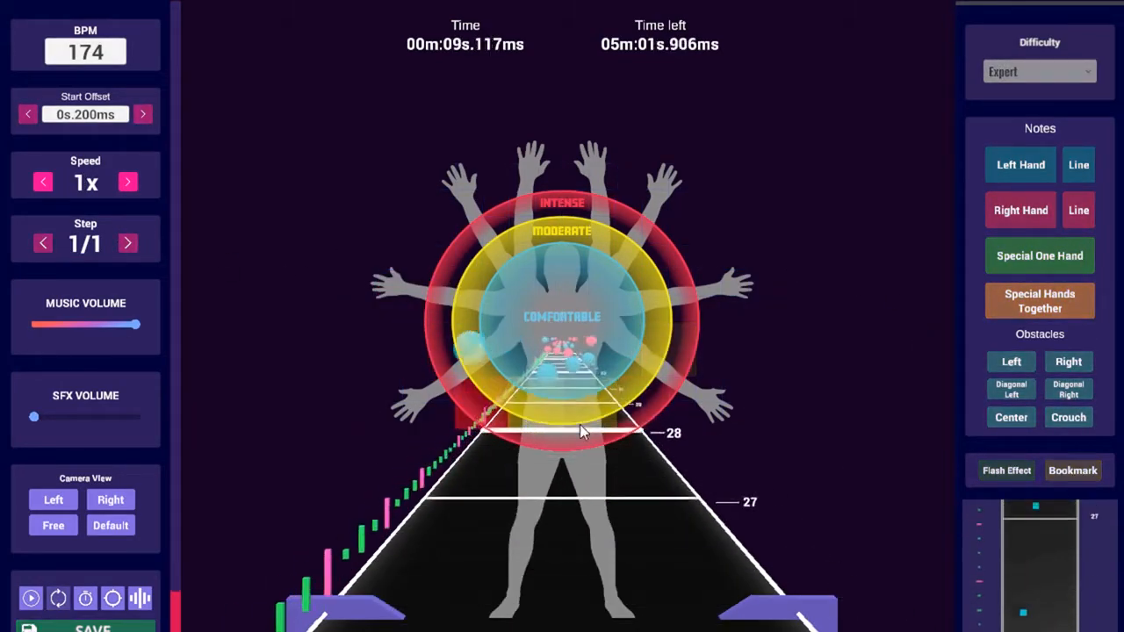
key(space)
scroll(63, 471, down, 12)
scroll(63, 472, down, 4)
drag(34, 415, 218, 413)
scroll(218, 413, down, 6)
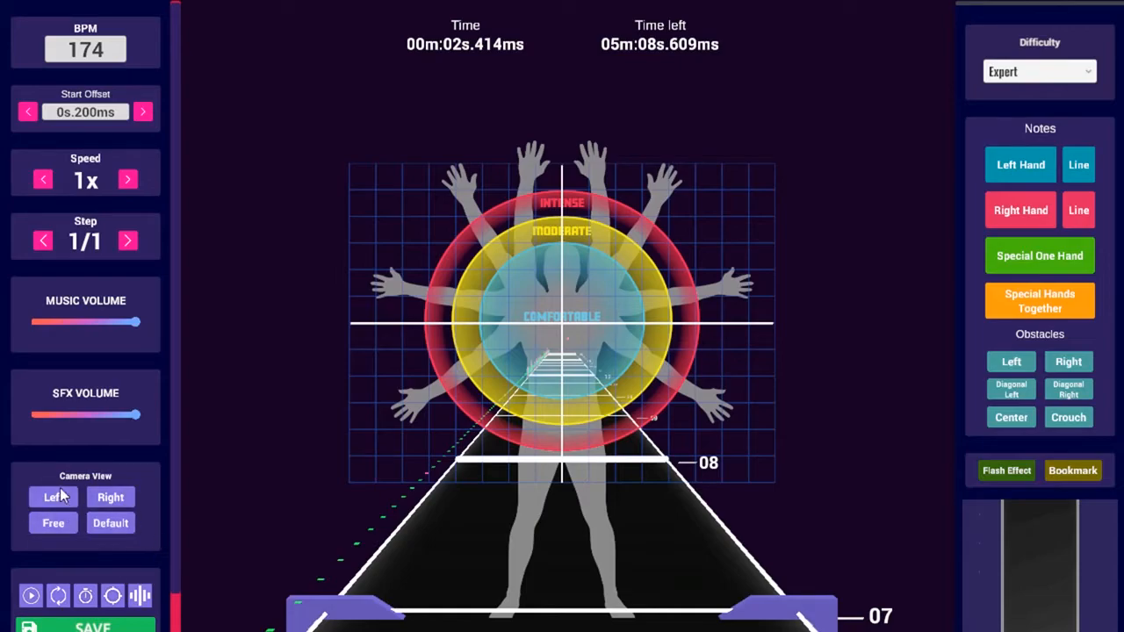
Cycle through the Left, Right, Default and Free camera views, ending on Free
click(68, 497)
click(110, 500)
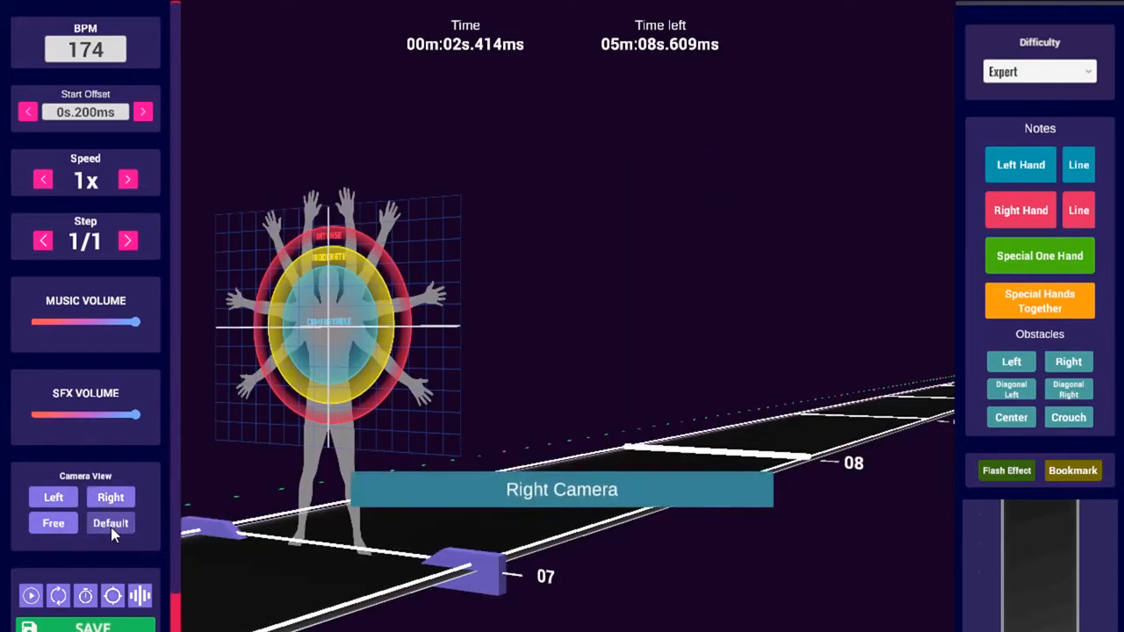
click(111, 525)
click(54, 522)
click(110, 497)
click(111, 524)
click(53, 523)
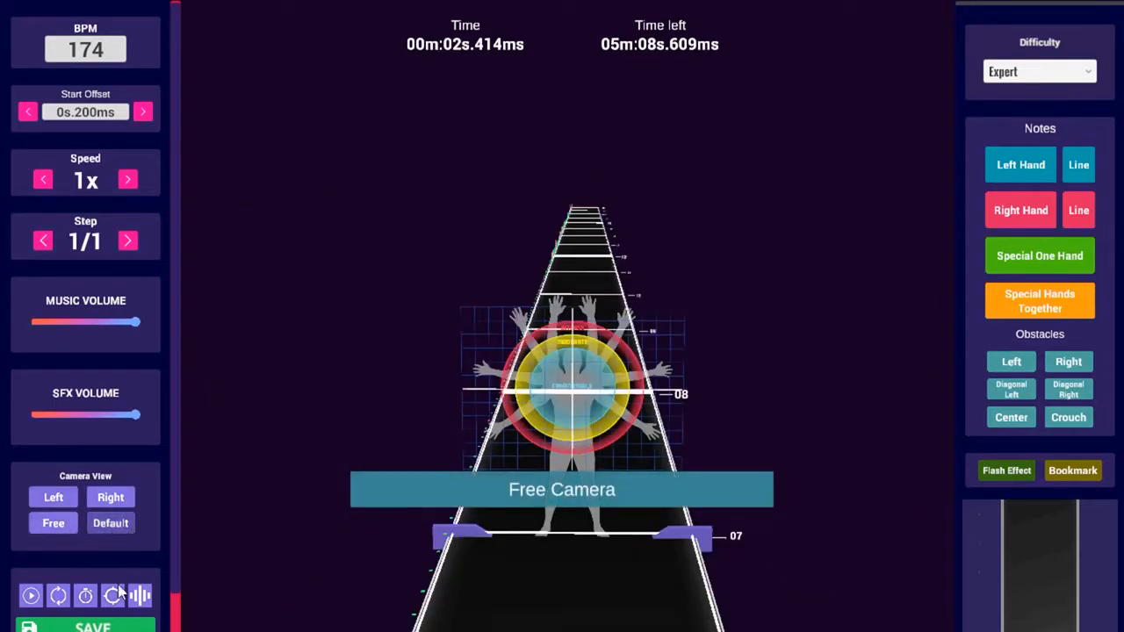
Play and stop the track, then rewind it to 00m:00s.000ms
click(31, 598)
click(31, 598)
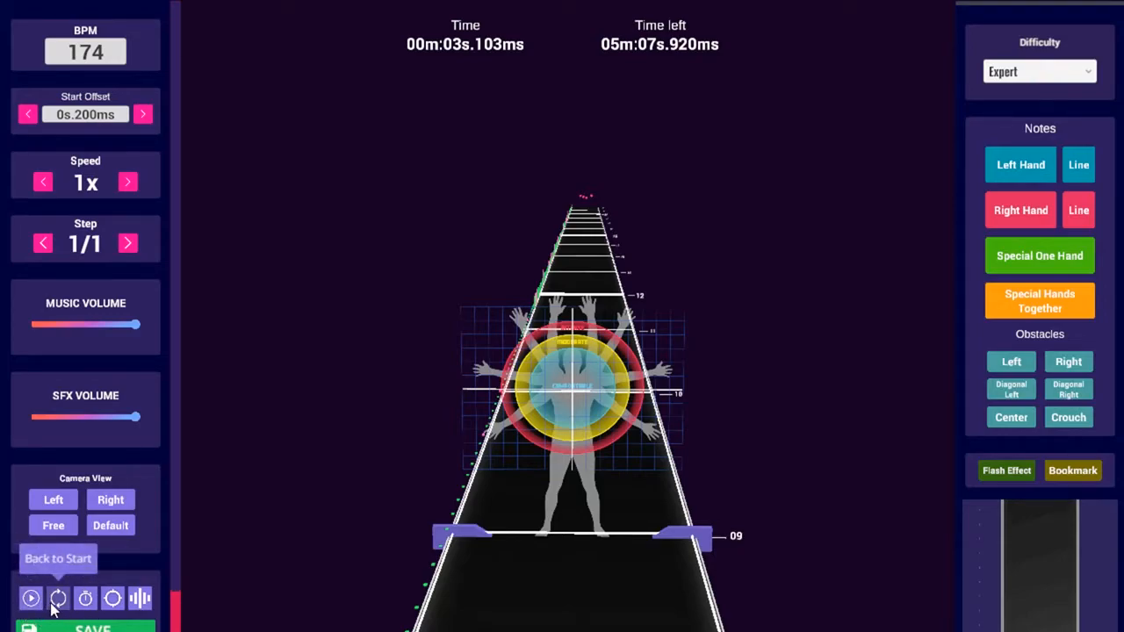
click(56, 601)
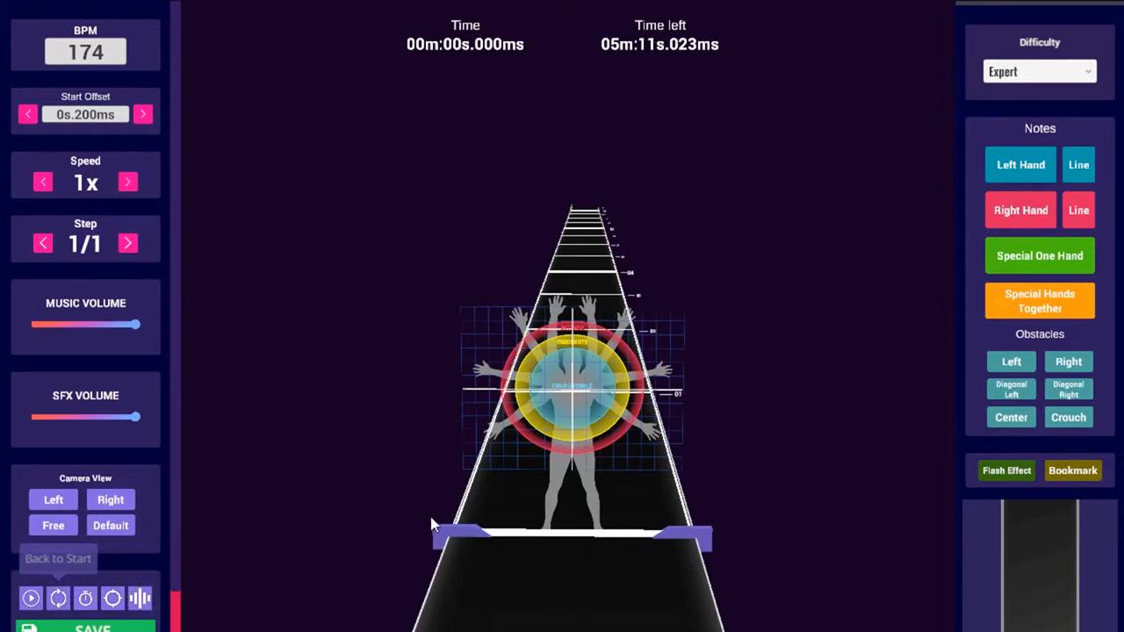
Preview the track with the metronome on, then turn the metronome off
click(85, 599)
scroll(549, 406, up, 6)
scroll(530, 412, down, 1)
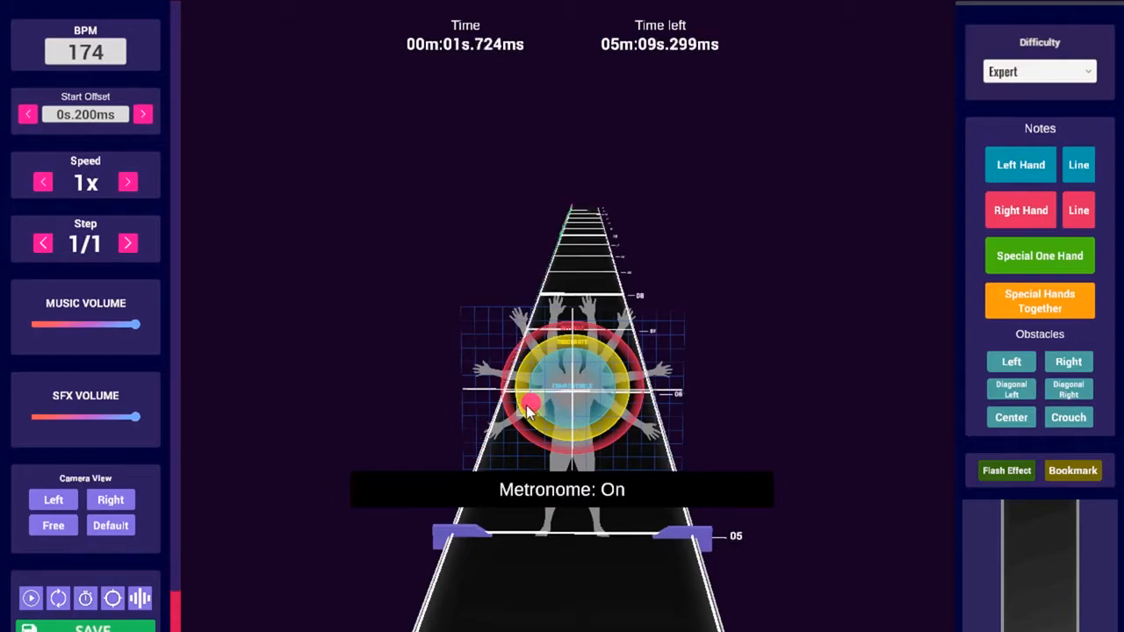
scroll(571, 430, down, 1)
scroll(569, 433, up, 1)
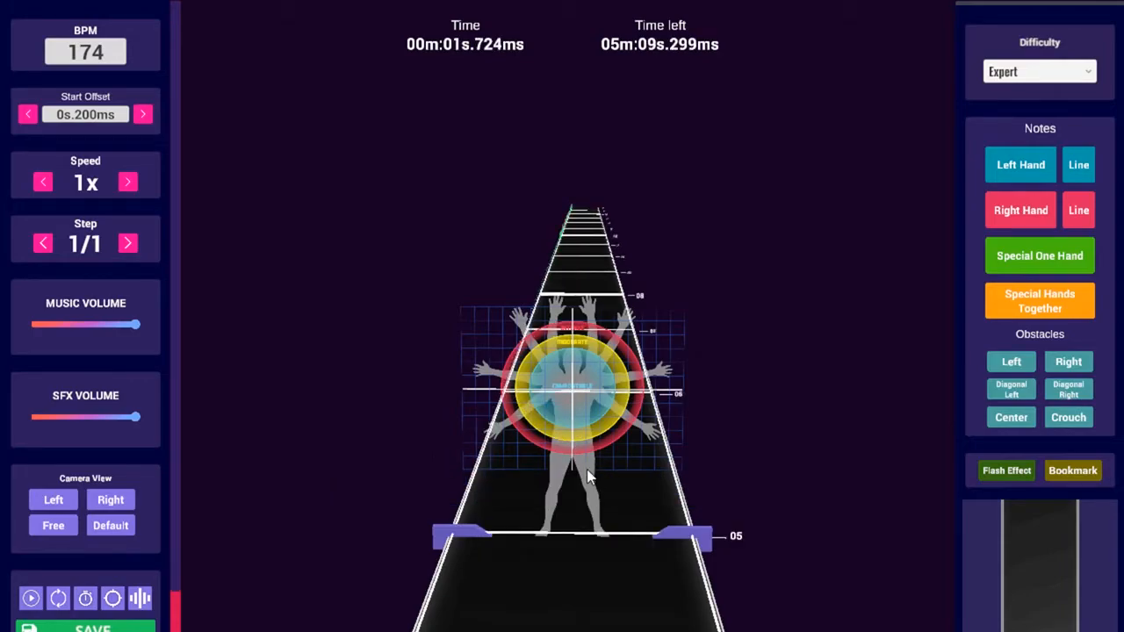
scroll(553, 467, down, 1)
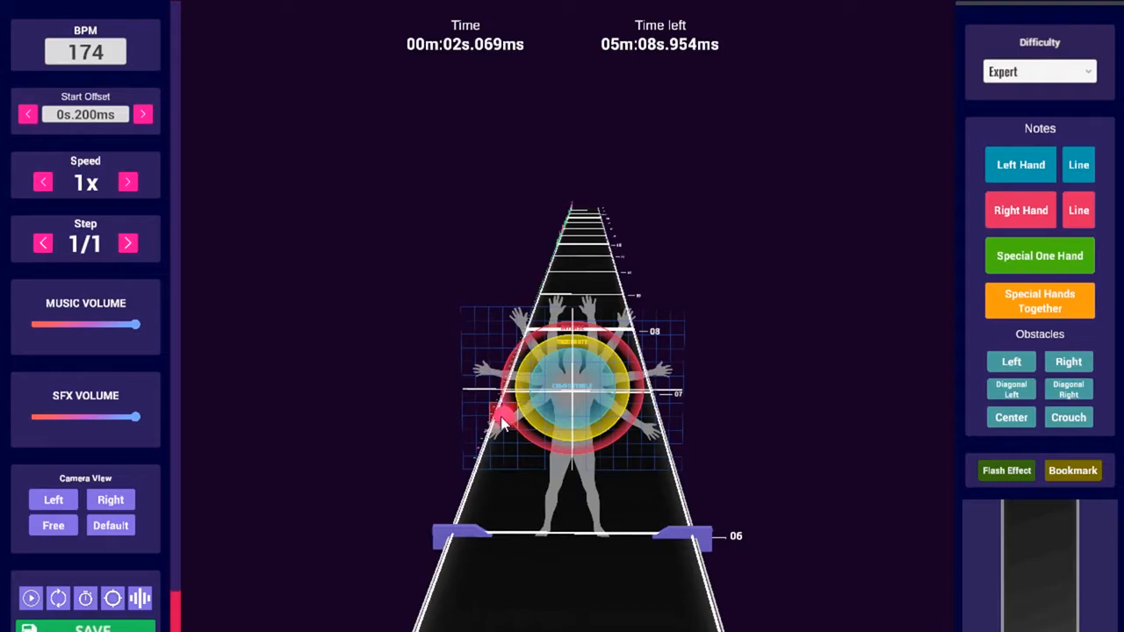
key(space)
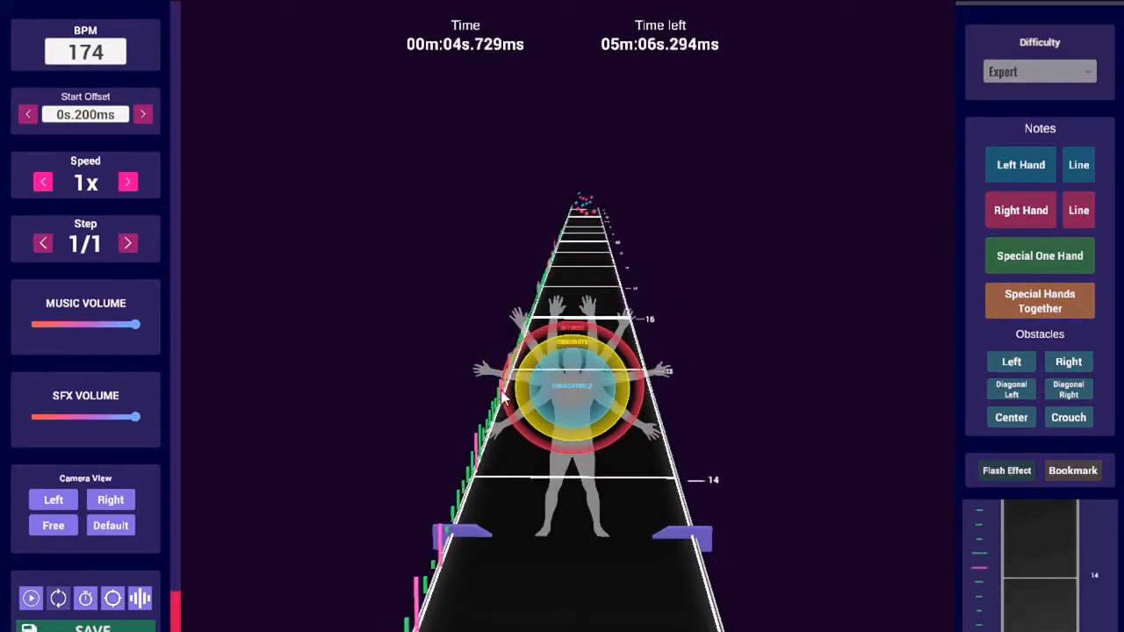
key(space)
scroll(652, 496, down, 8)
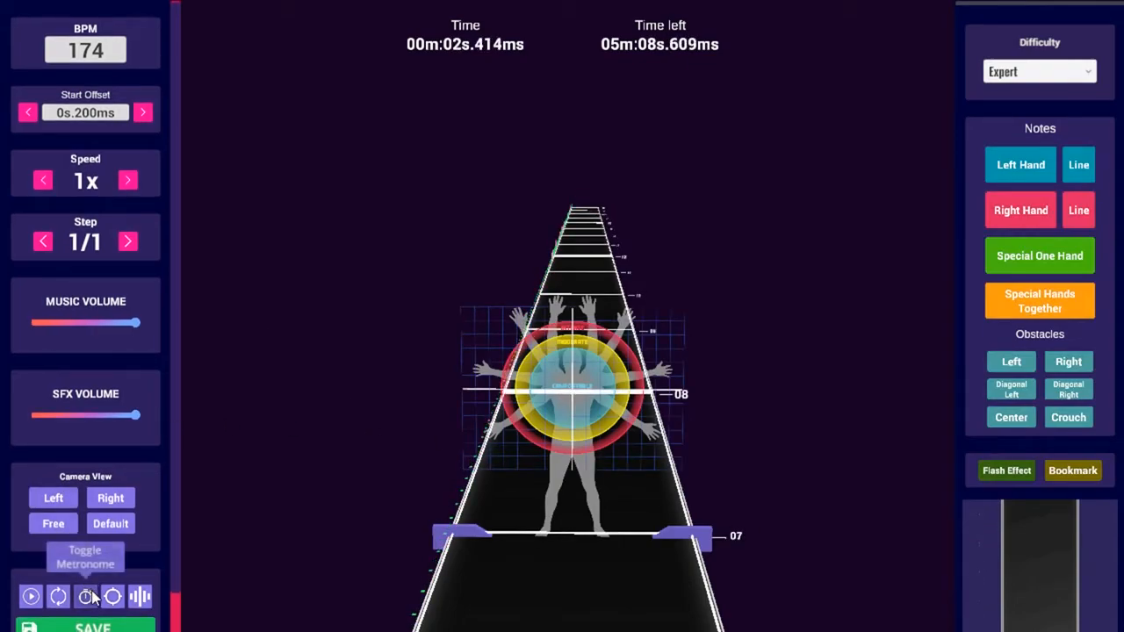
click(89, 598)
scroll(331, 496, down, 4)
key(space)
key(space)
scroll(359, 467, down, 4)
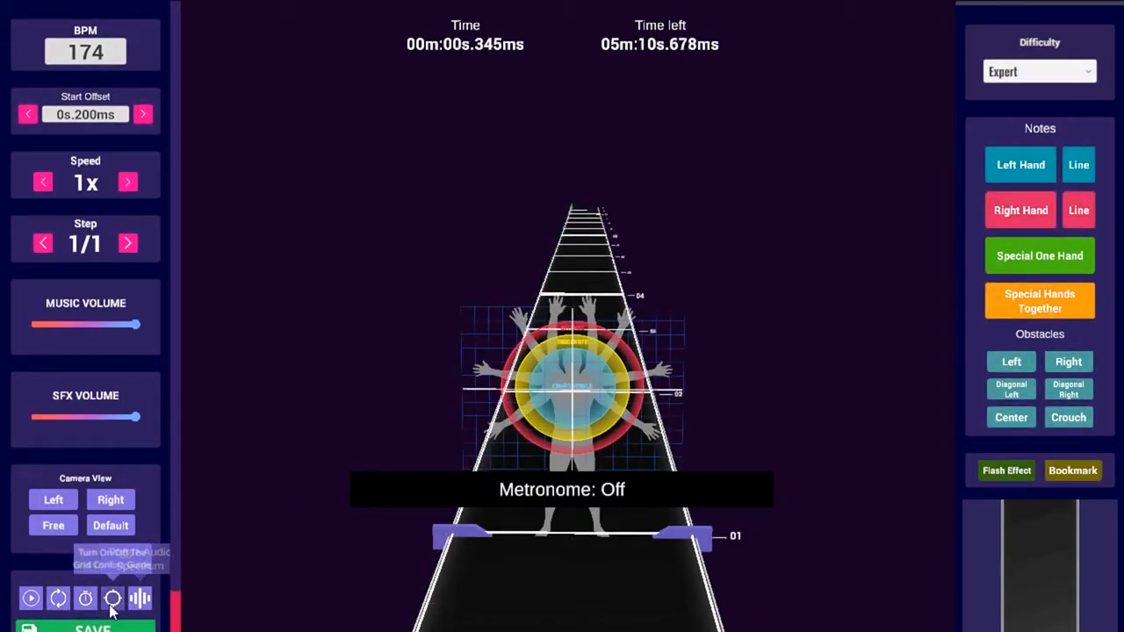
Show the body comfort guide on the track and save the beatmap
click(112, 599)
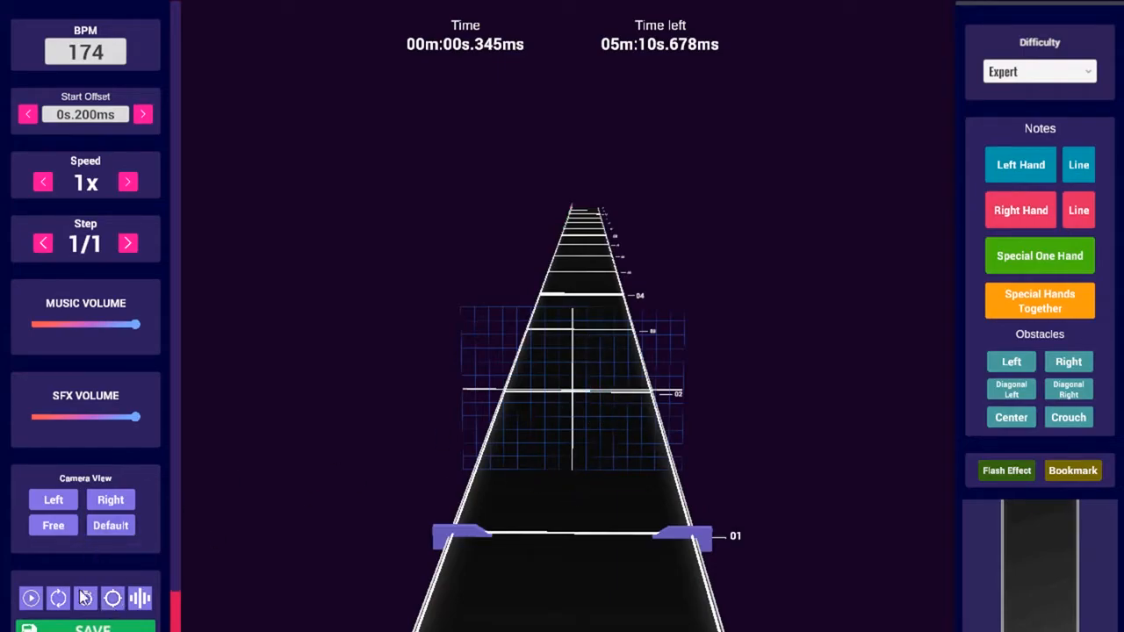
click(113, 598)
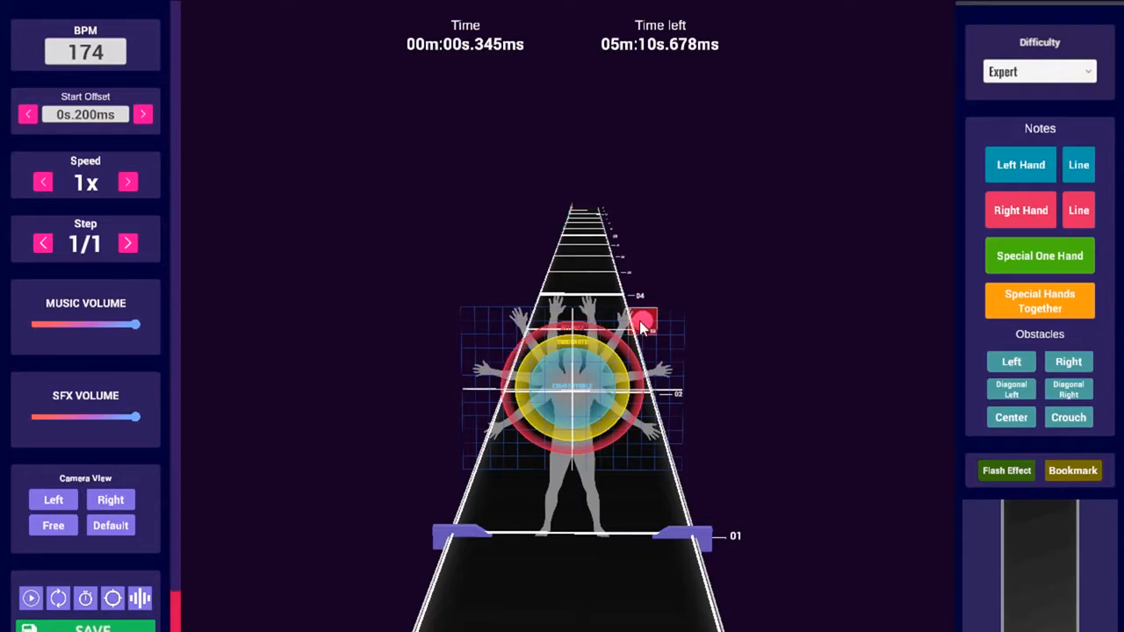
key(ctrl+s)
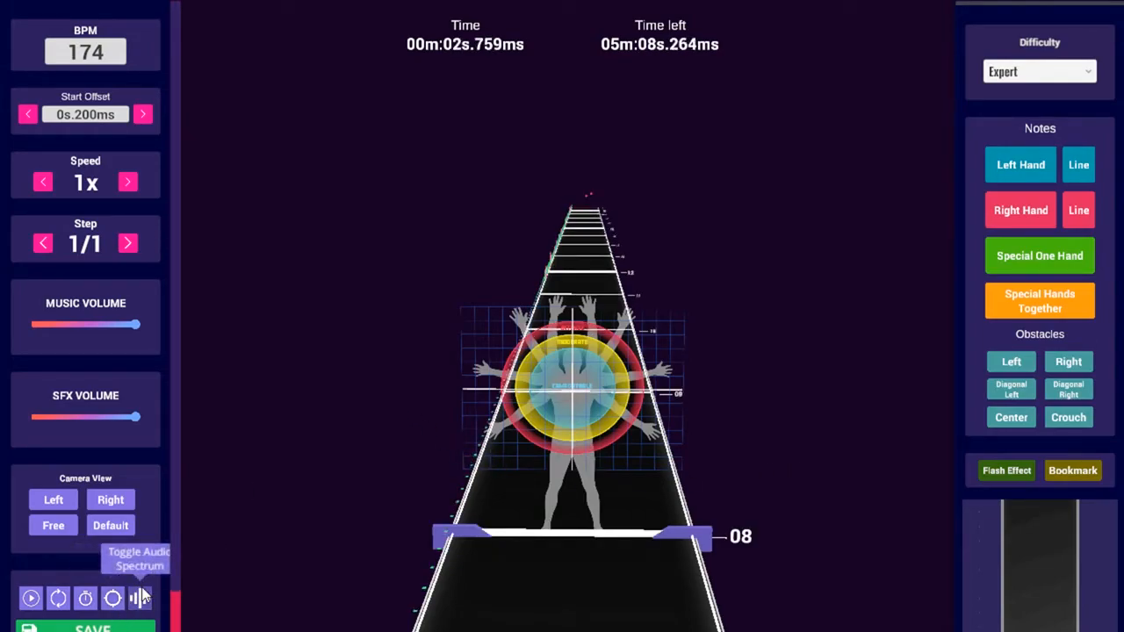
Play the opening beats with the audio spectrum displayed along the track
key(space)
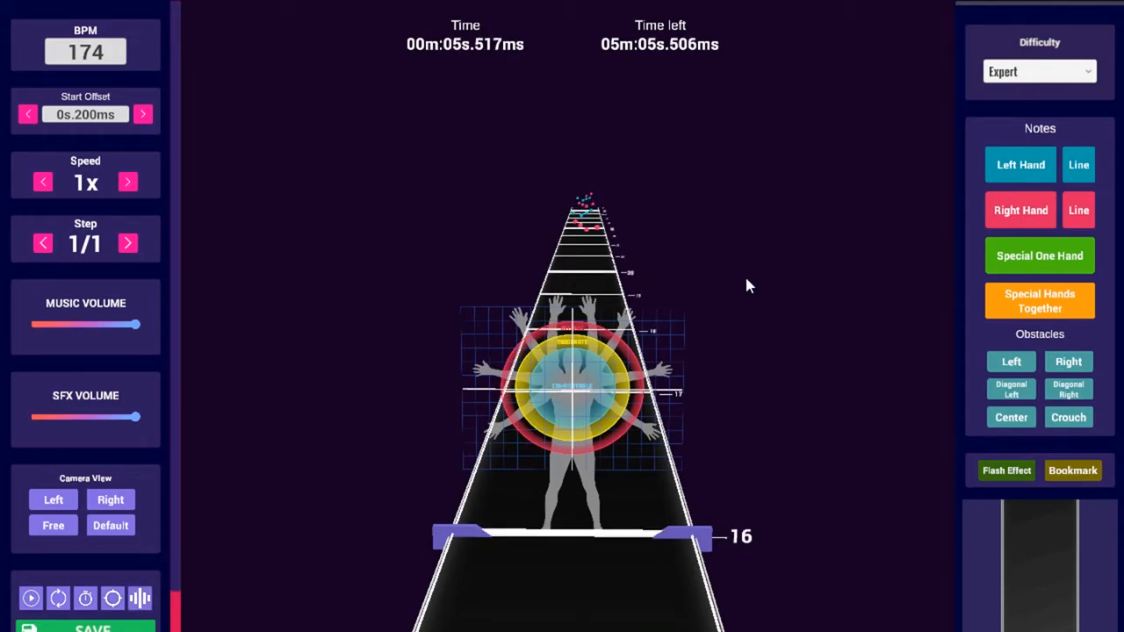
click(146, 599)
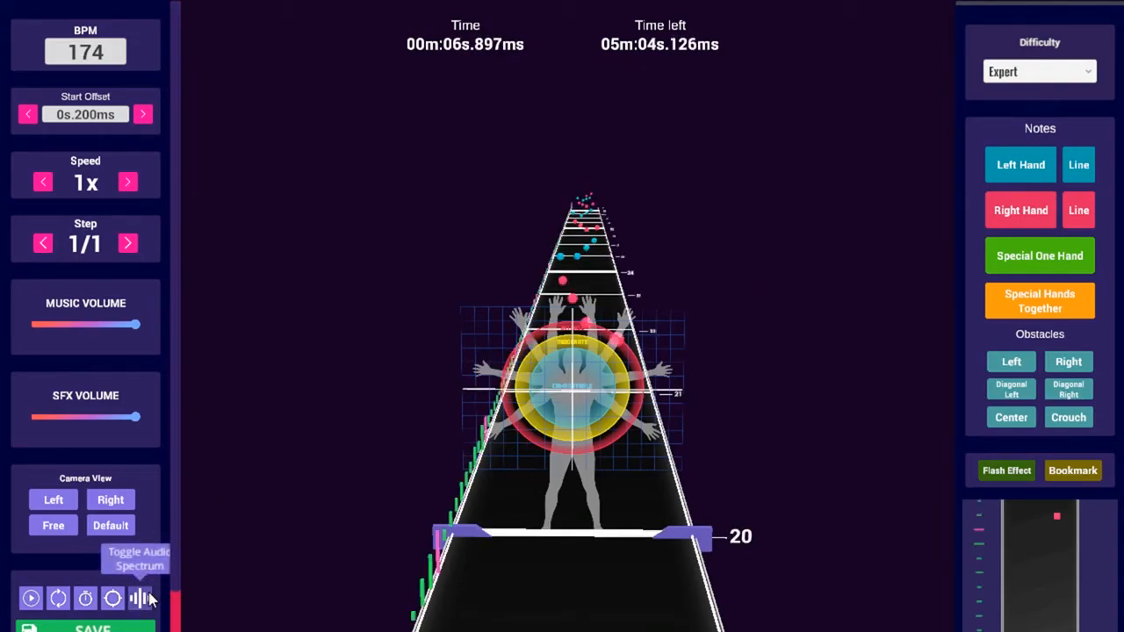
scroll(540, 464, up, 1)
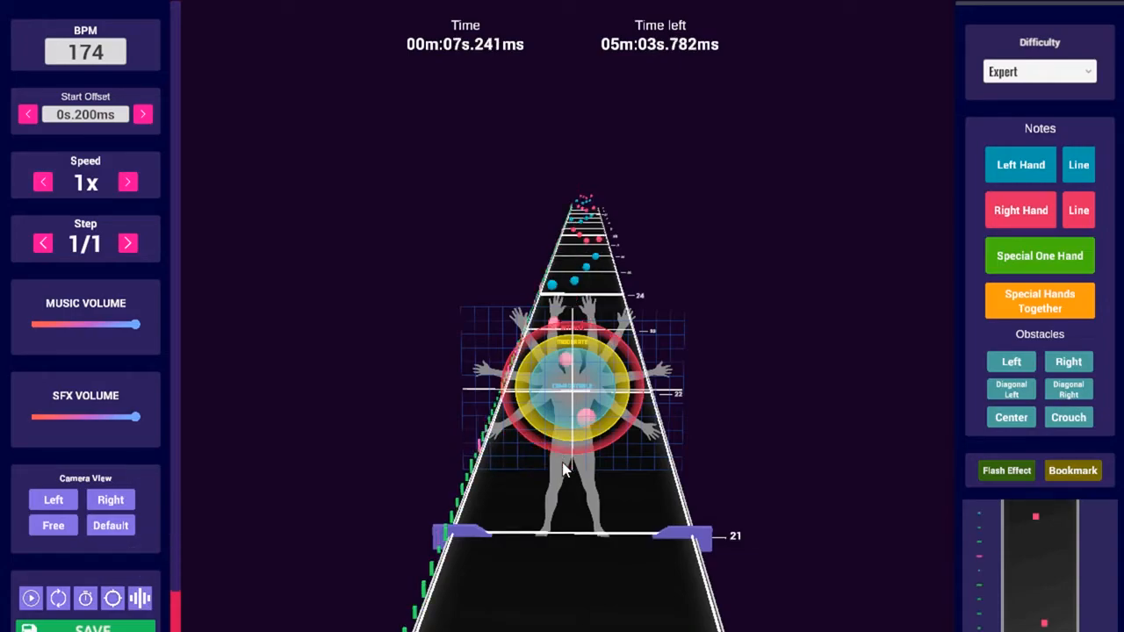
scroll(563, 468, up, 3)
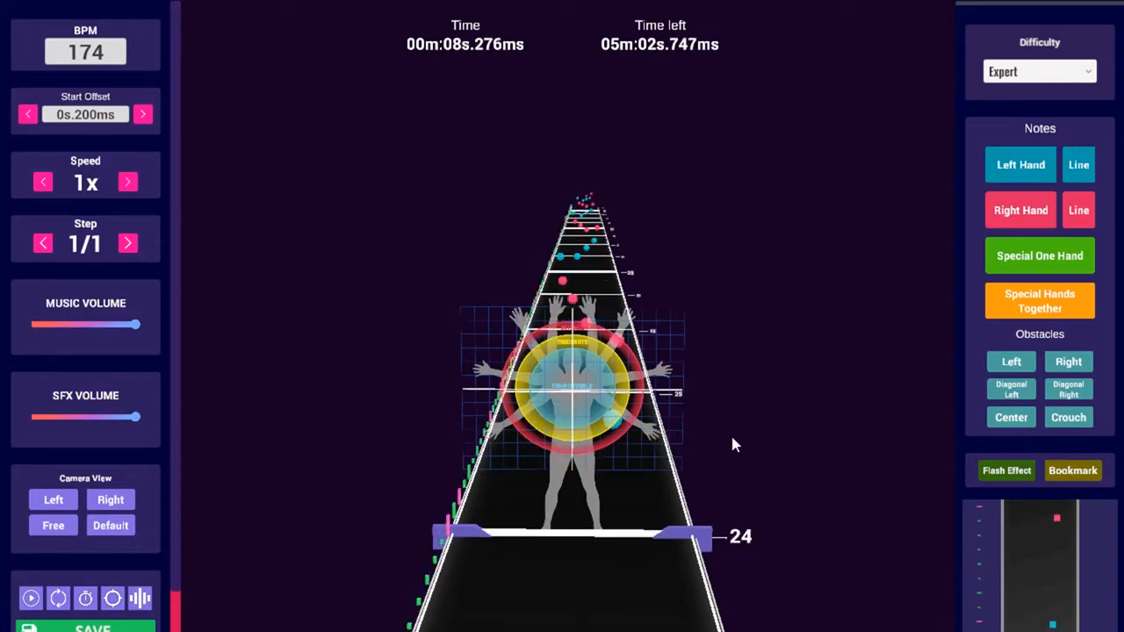
scroll(732, 439, up, 1)
scroll(693, 452, down, 17)
scroll(133, 508, down, 2)
drag(174, 520, 179, 594)
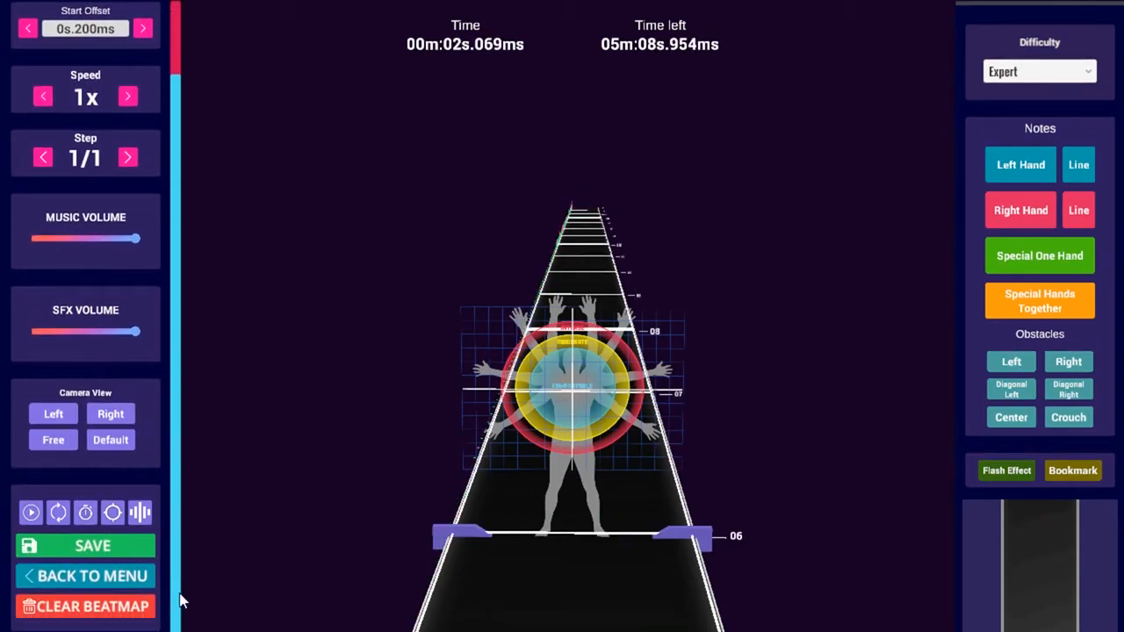
click(88, 606)
click(512, 376)
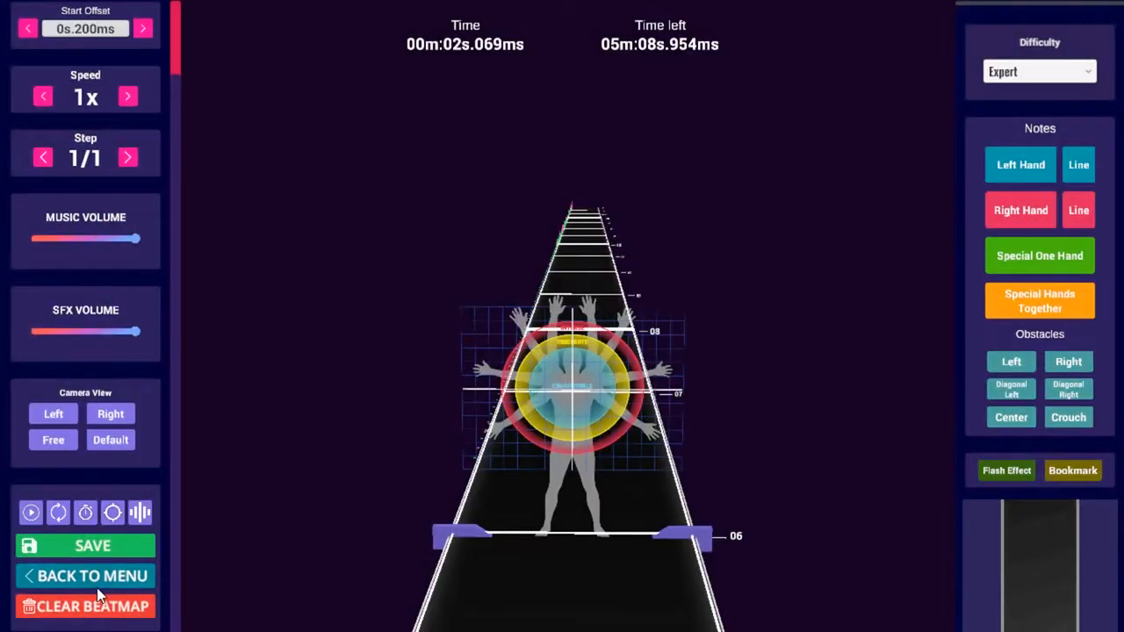
click(85, 579)
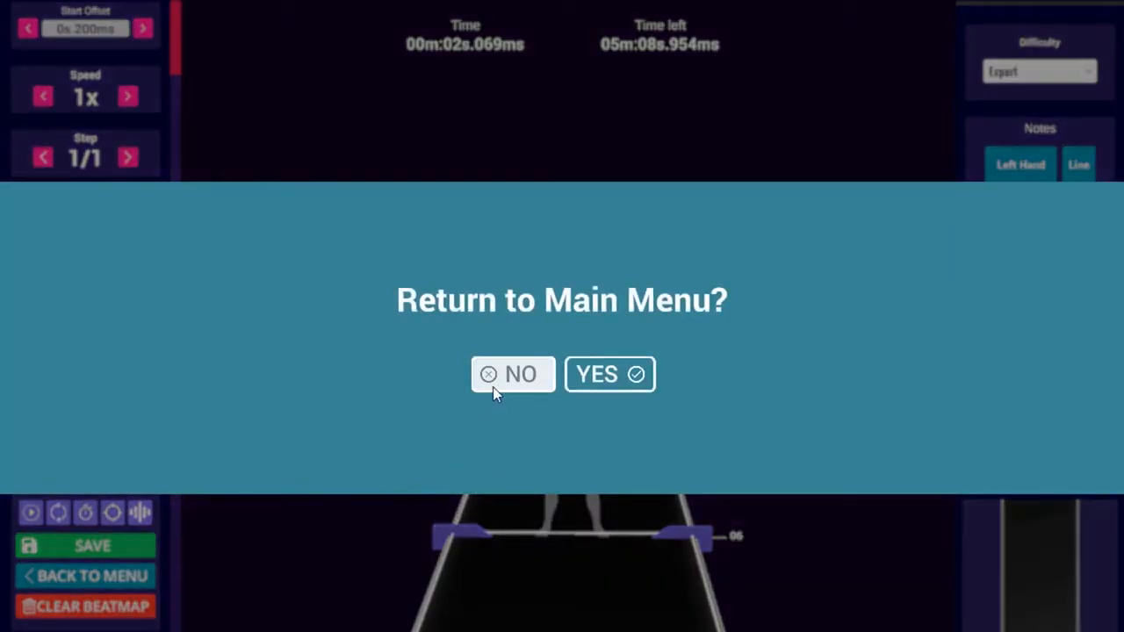
click(491, 388)
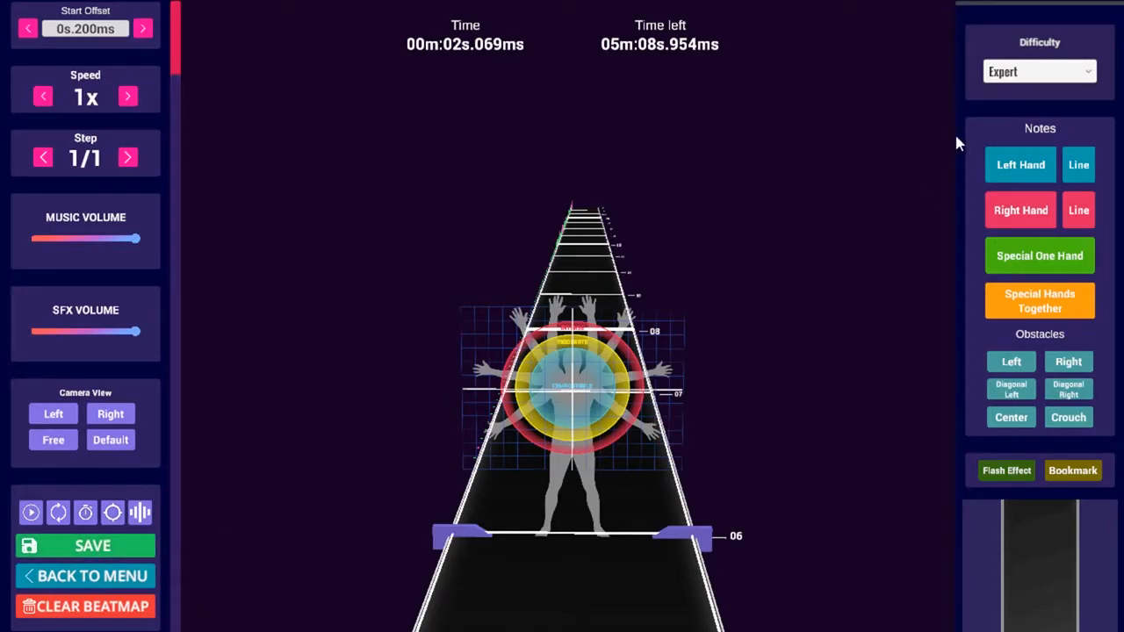
click(1051, 74)
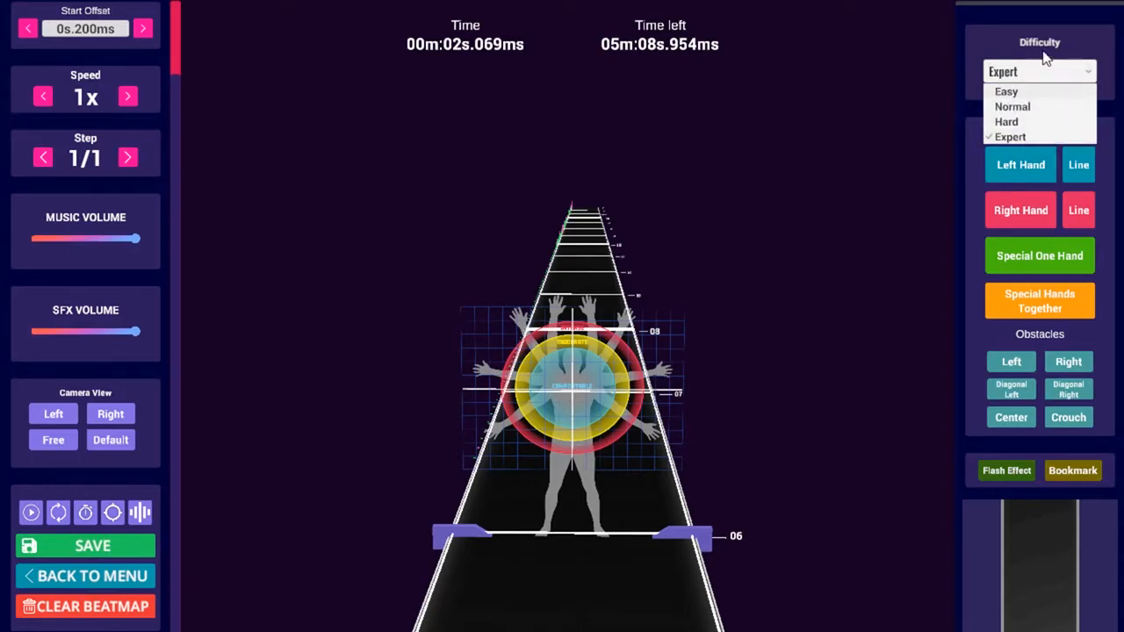
click(1024, 136)
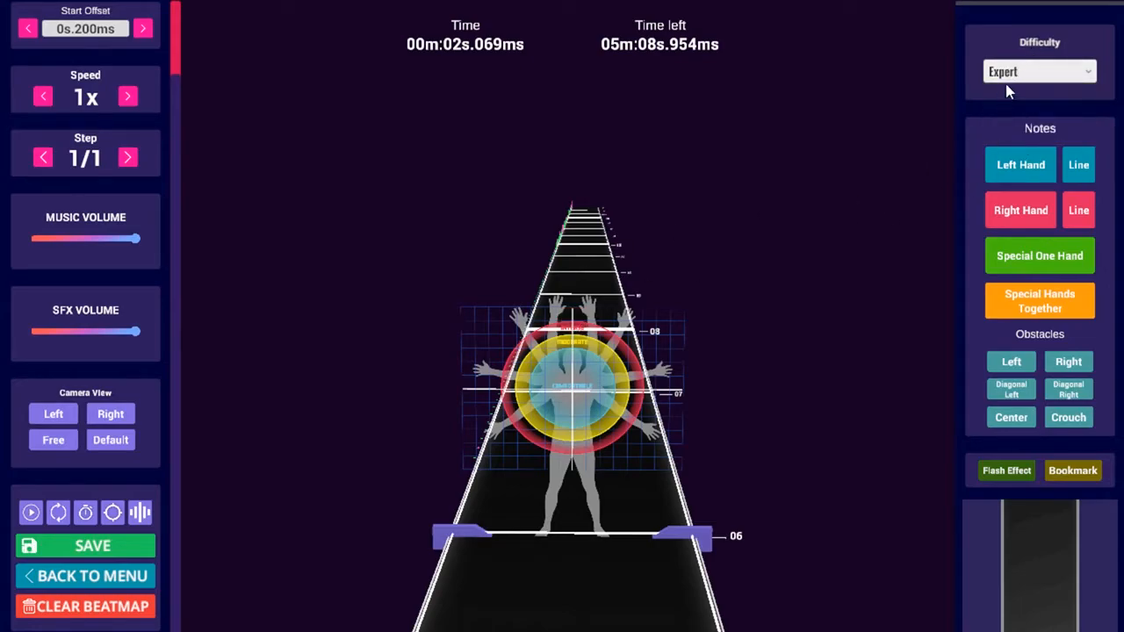
click(1016, 167)
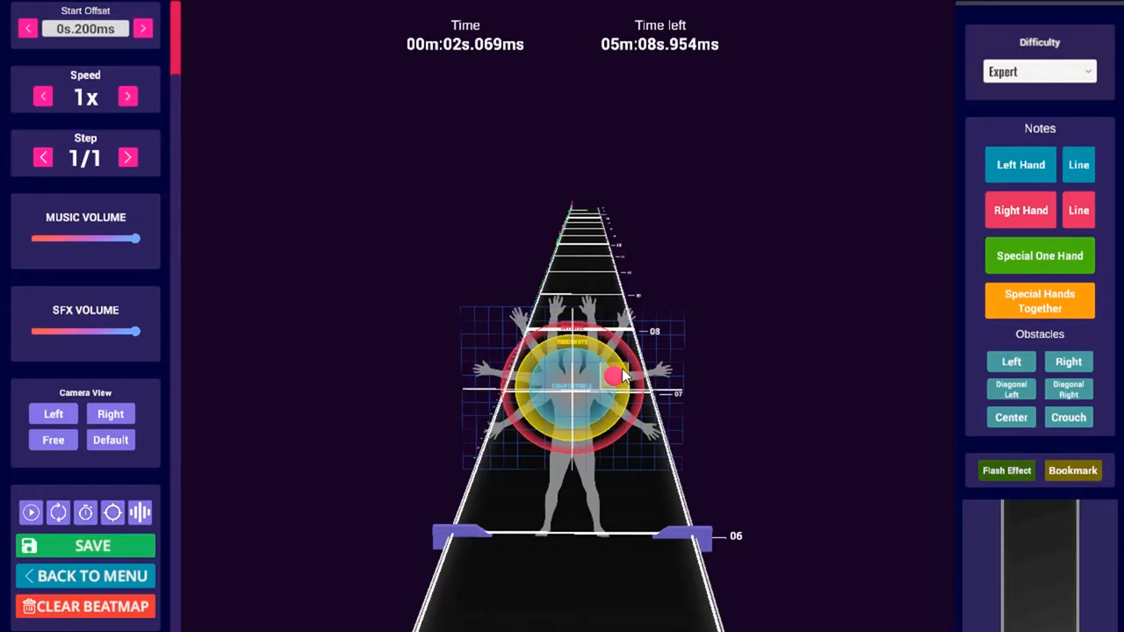
click(592, 393)
click(1007, 175)
click(613, 378)
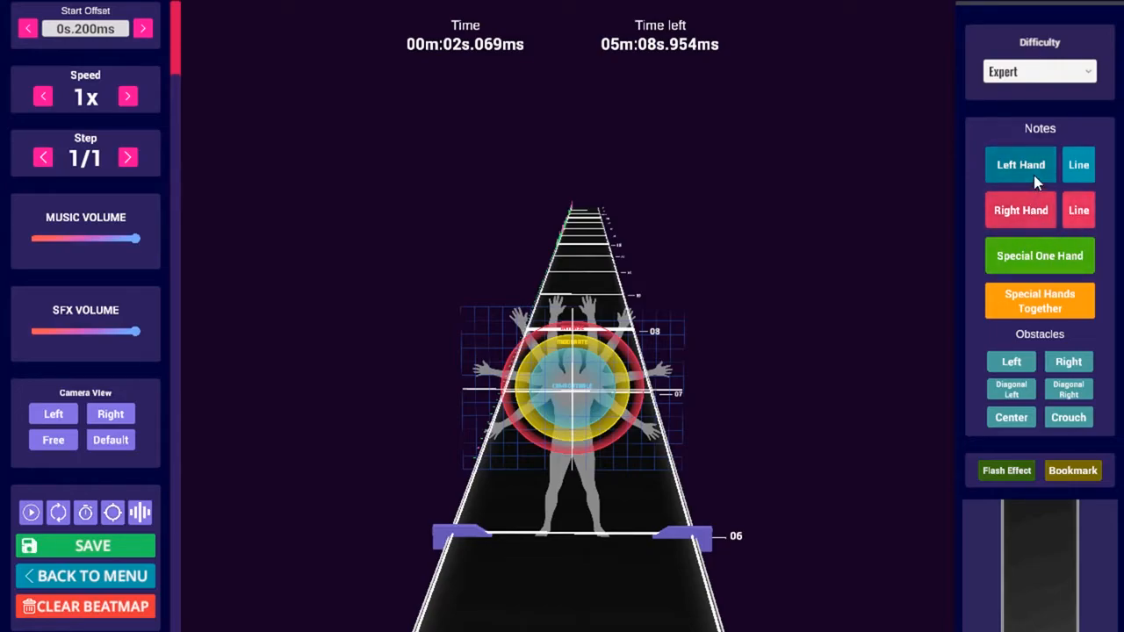
click(557, 389)
click(990, 217)
click(666, 394)
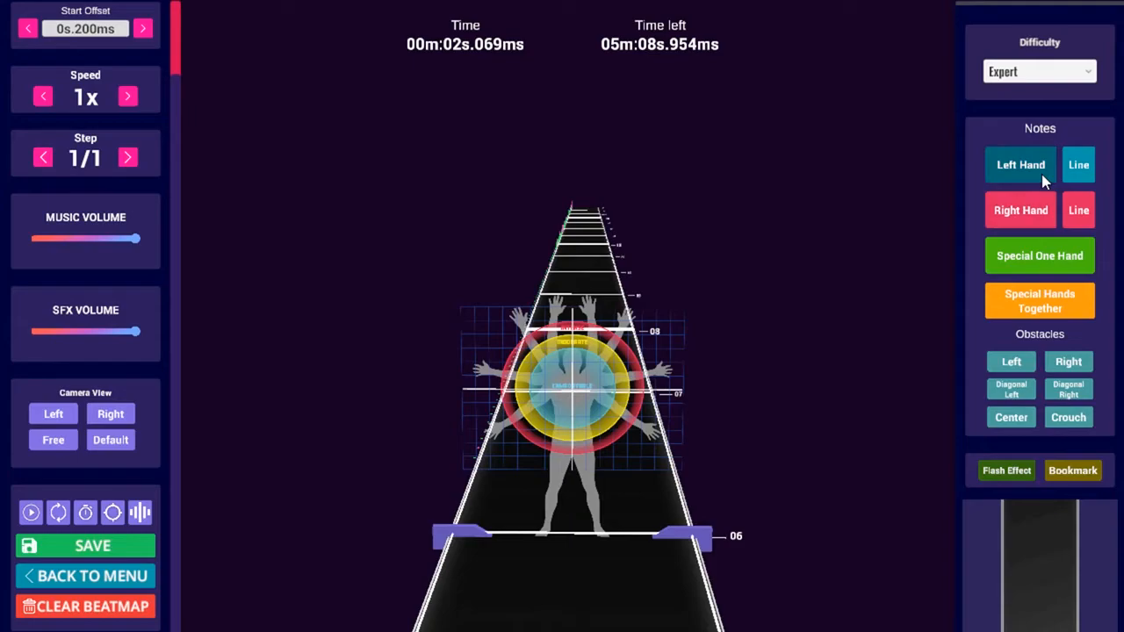
click(1003, 309)
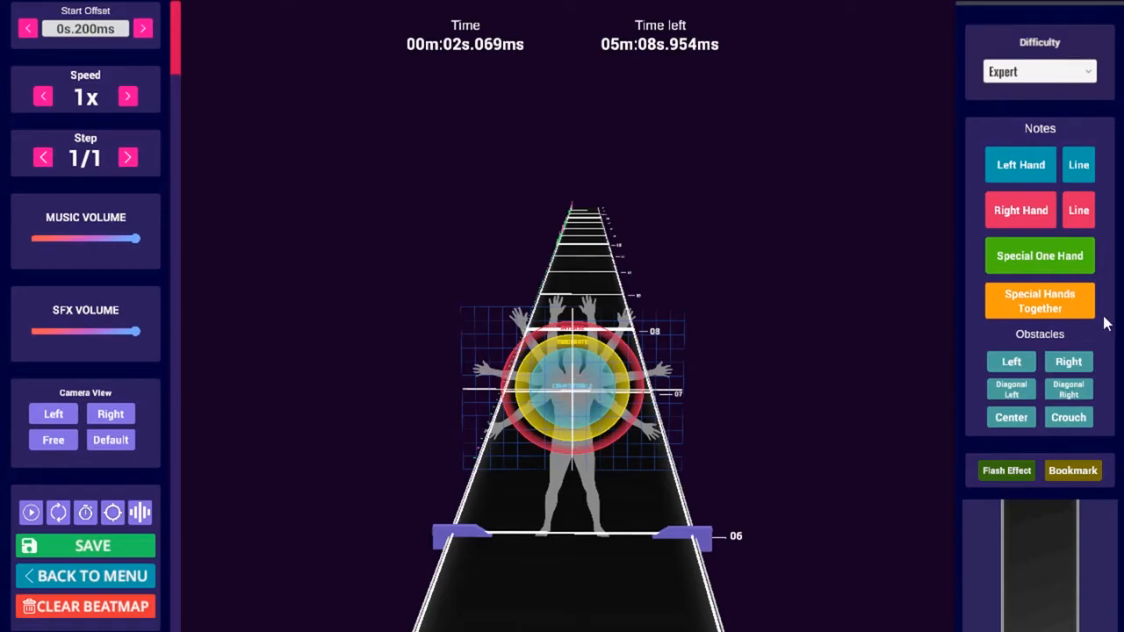
click(1061, 367)
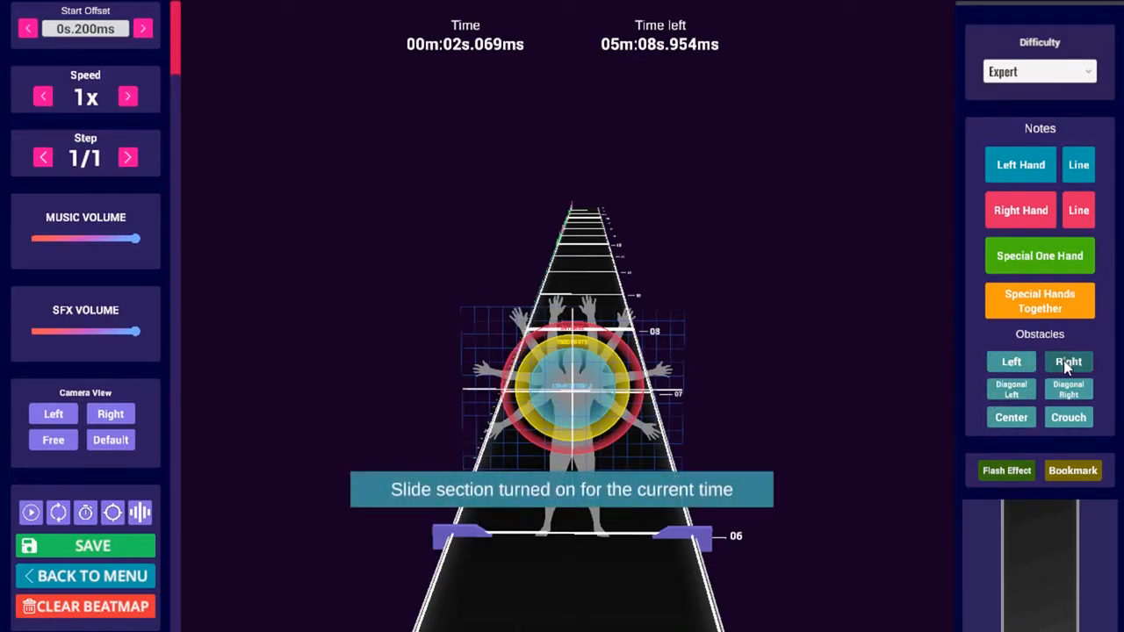
click(1018, 386)
click(1023, 390)
click(1067, 387)
click(1066, 387)
click(1008, 420)
click(1007, 420)
click(1055, 426)
click(1059, 428)
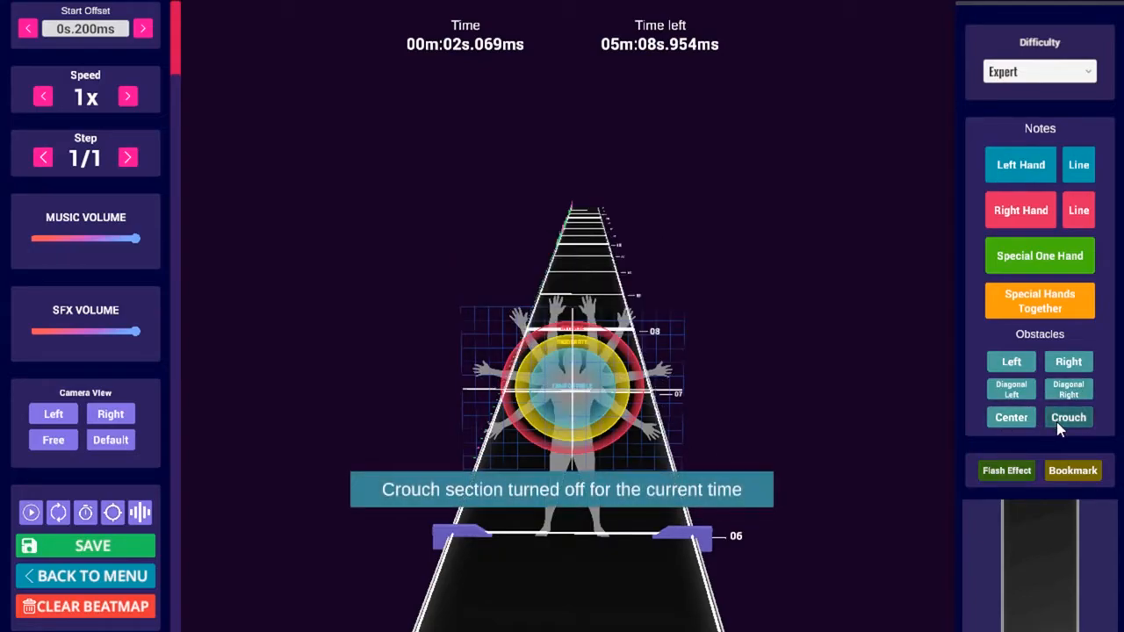
click(1006, 471)
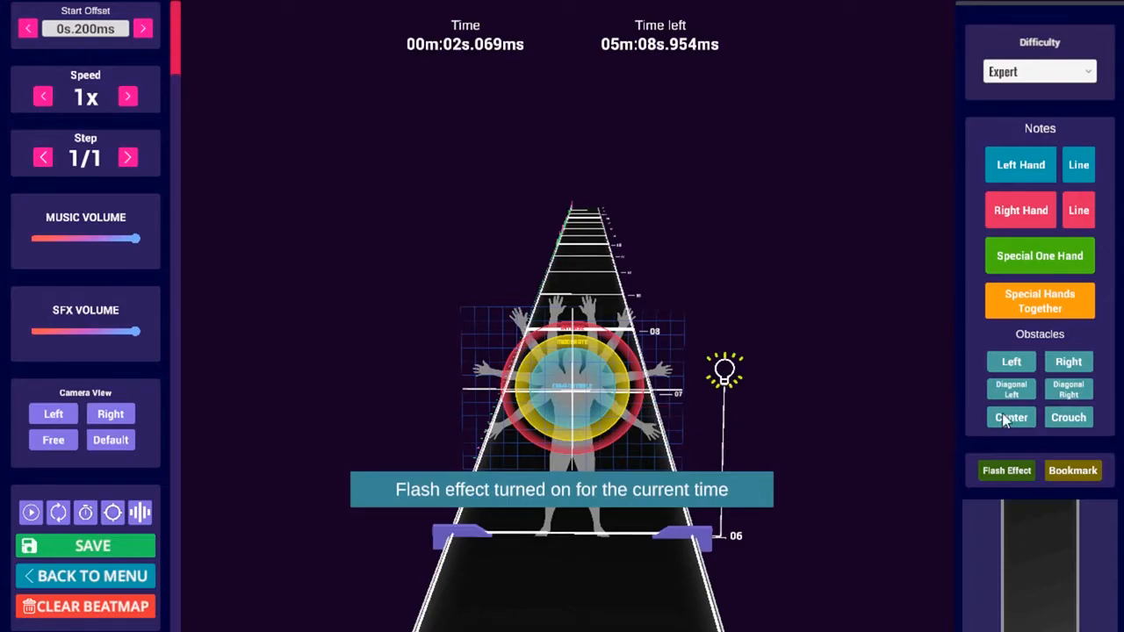
click(1007, 471)
click(1072, 471)
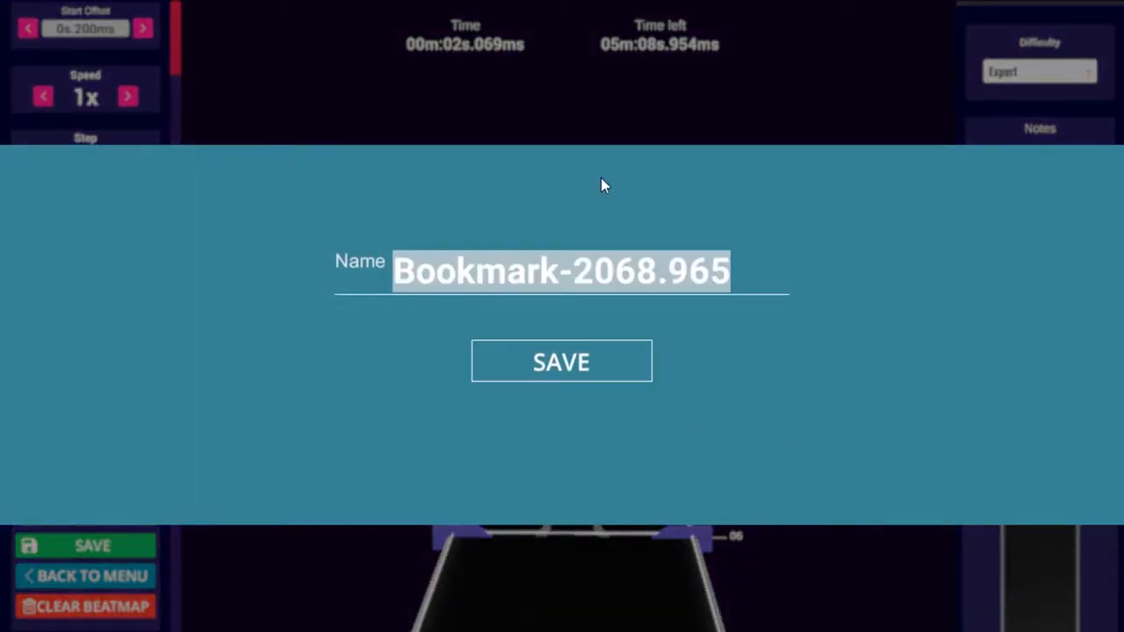
key(Escape)
scroll(1064, 629, down, 2)
scroll(1065, 629, up, 2)
scroll(1065, 630, up, 9)
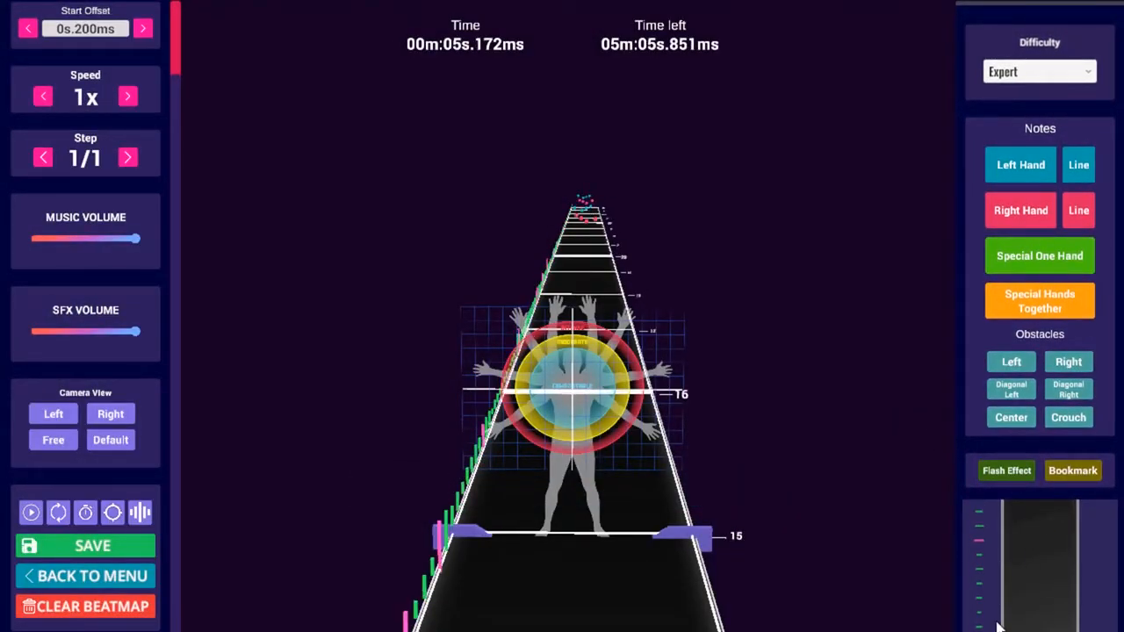
scroll(977, 562, up, 1)
Switch from the Free camera to the centred Default close-up of the note grid
scroll(665, 311, down, 7)
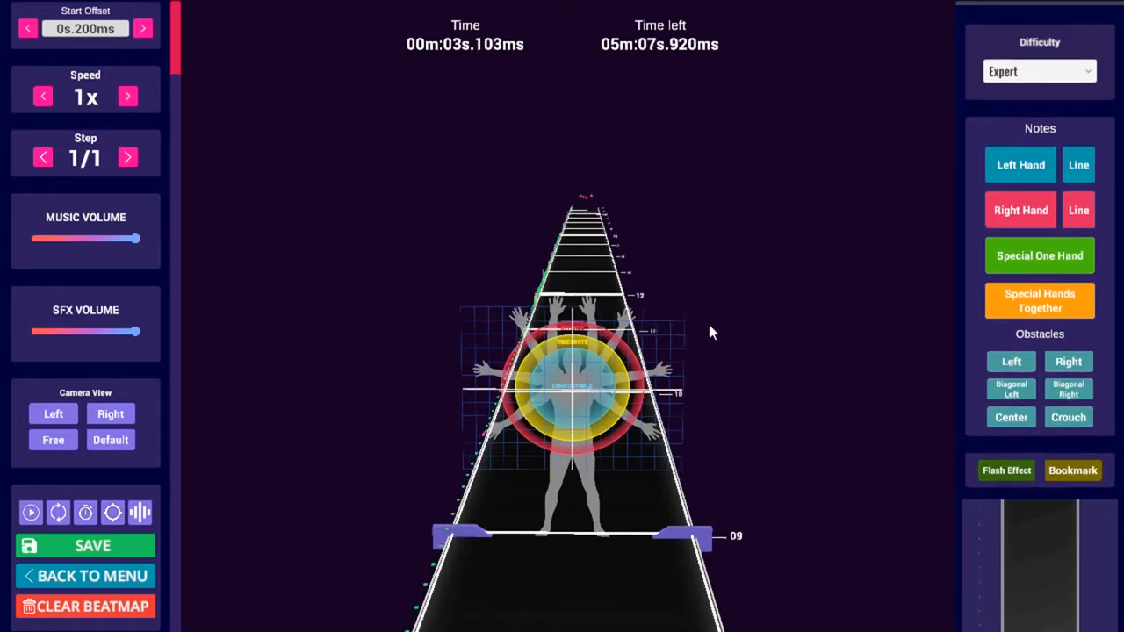
scroll(710, 329, up, 3)
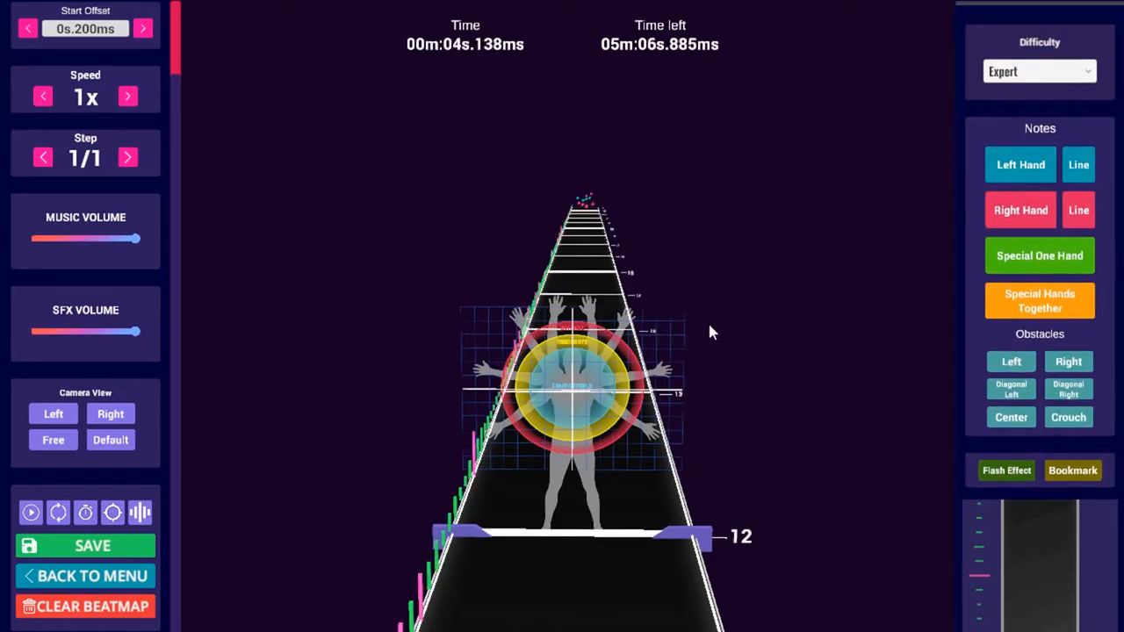
scroll(708, 321, up, 6)
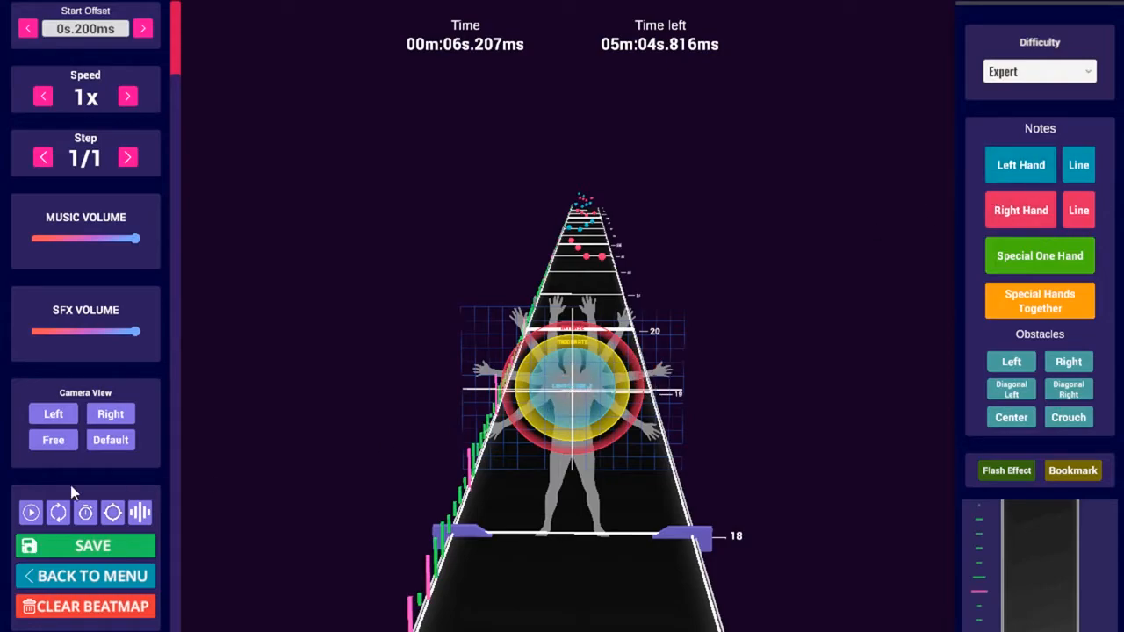
click(44, 443)
click(104, 439)
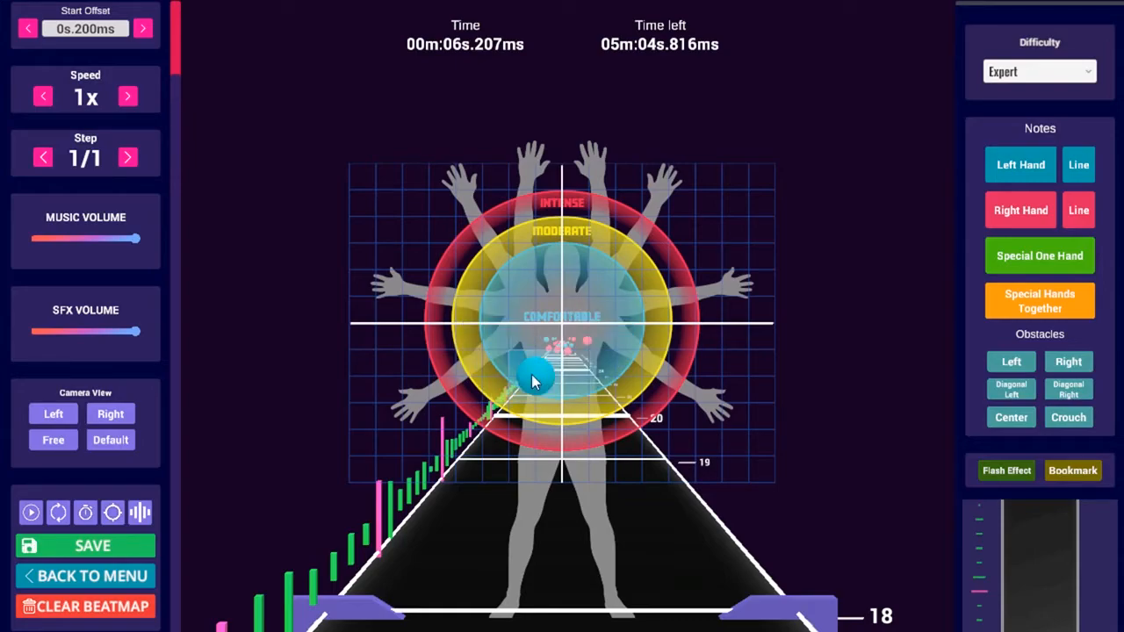
Add a slide section, try left- and right-hand notes near the grid centre, then delete them
click(562, 260)
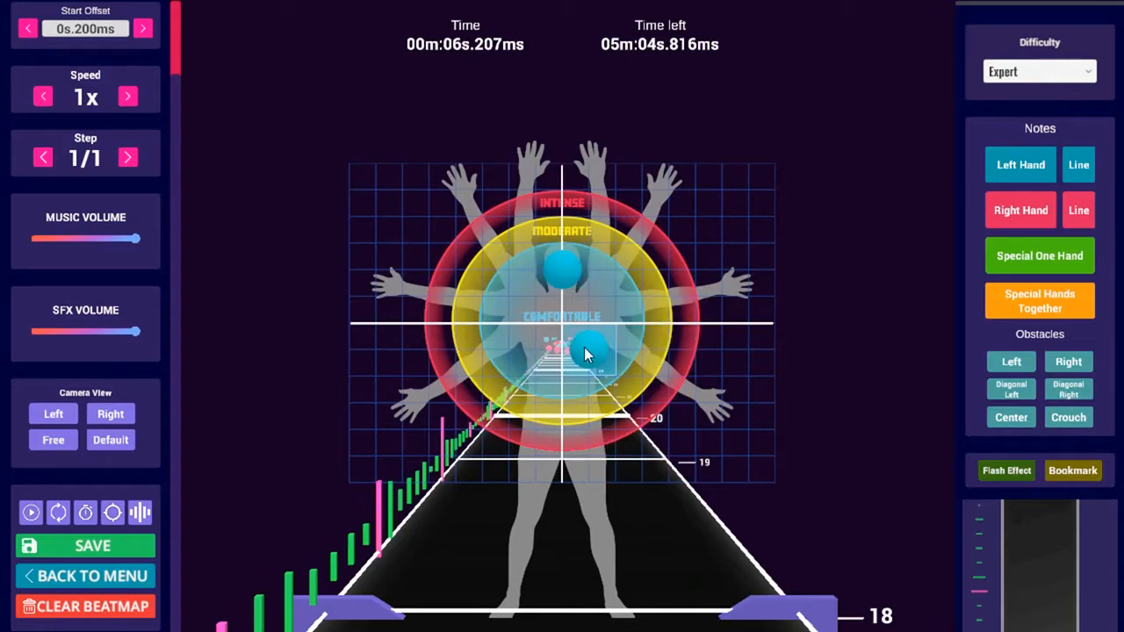
click(1027, 362)
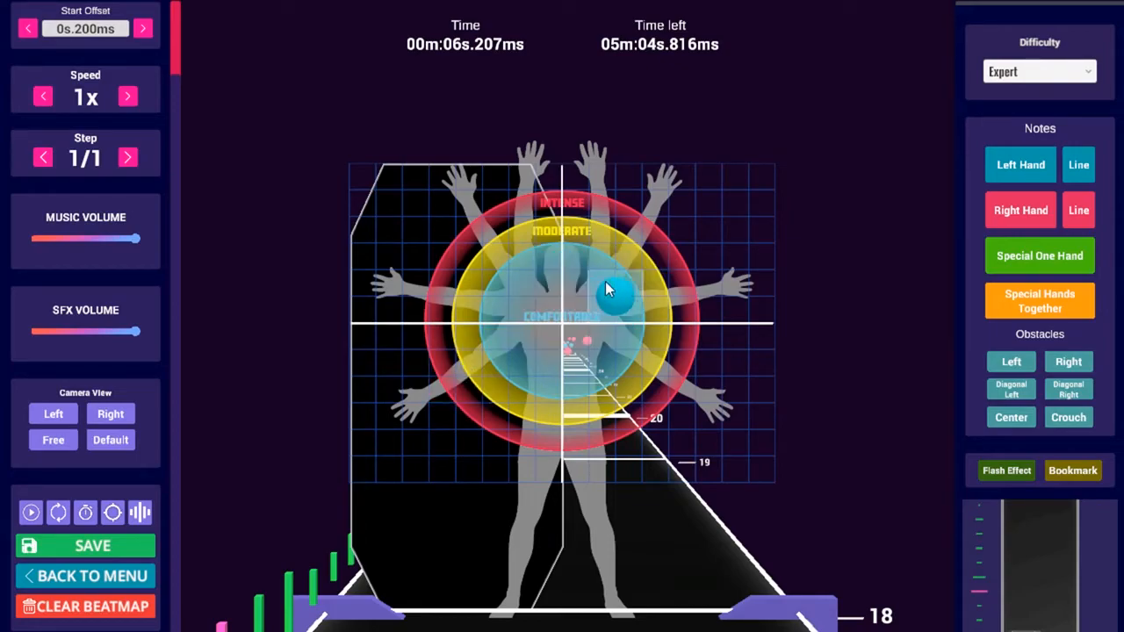
click(593, 273)
click(544, 276)
key(2)
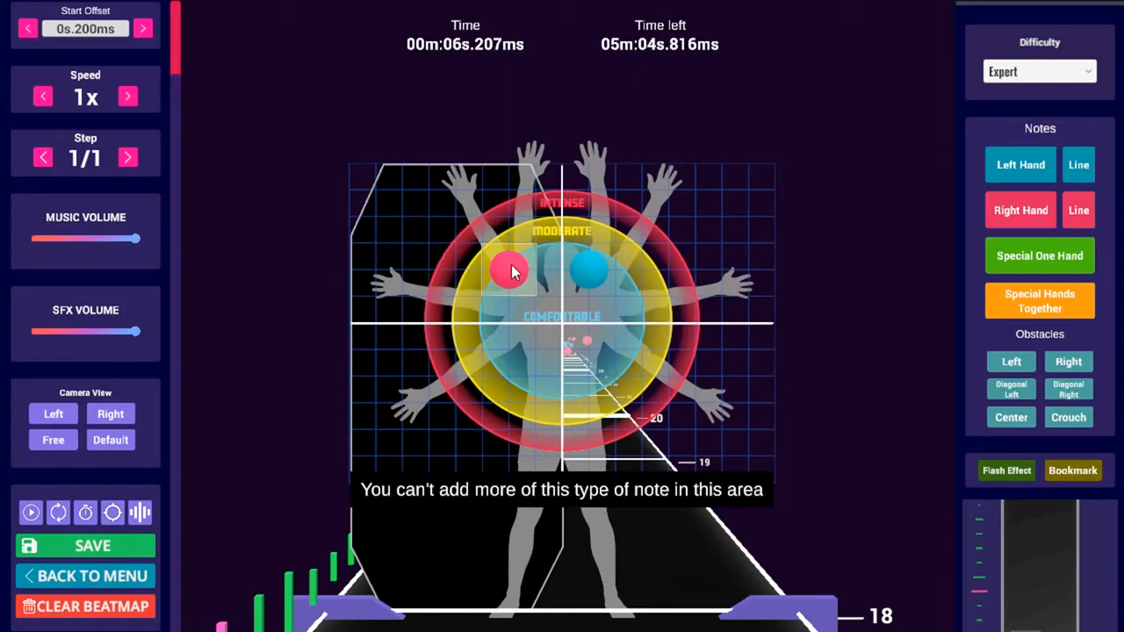
click(528, 277)
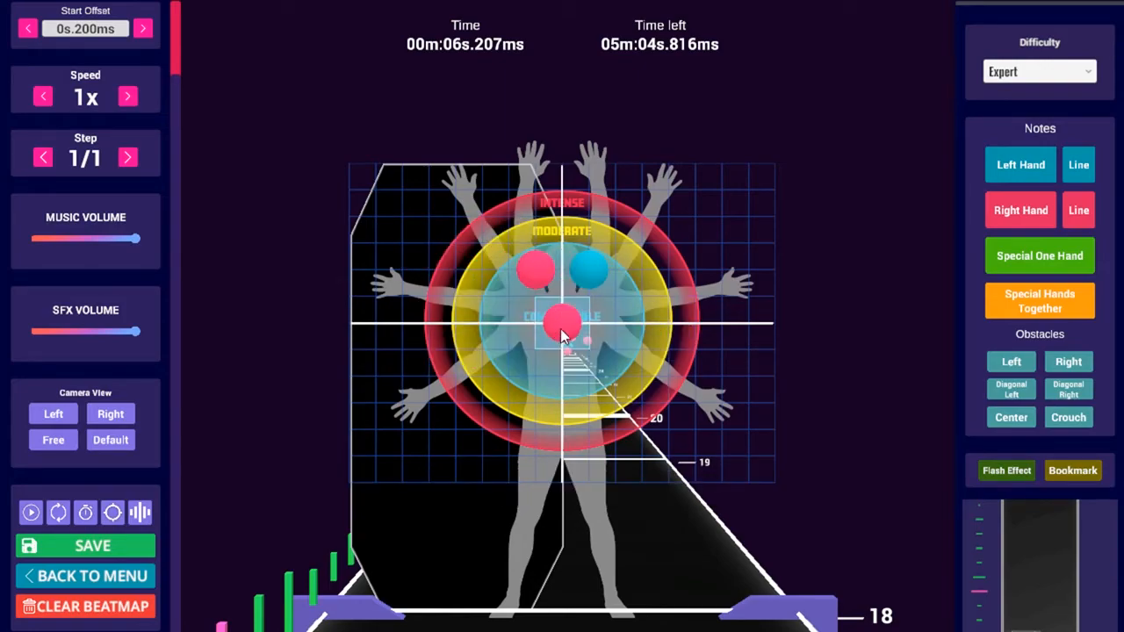
click(524, 278)
click(590, 276)
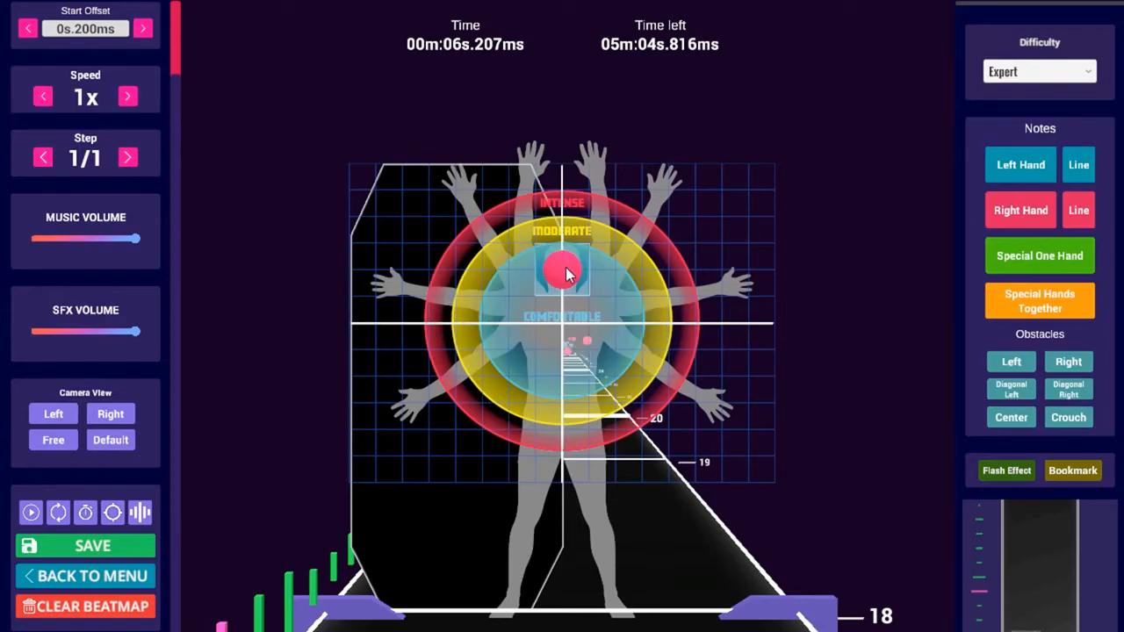
Cycle note types, place a left and right note beside centre, then remove both
scroll(539, 269, up, 1)
middle_click(553, 269)
middle_click(545, 270)
scroll(545, 269, up, 1)
scroll(544, 270, down, 1)
click(539, 275)
middle_click(586, 273)
click(583, 272)
click(539, 271)
click(581, 271)
Place and clear trial notes at the centre, then start a special one-hand note section
middle_click(572, 272)
click(560, 273)
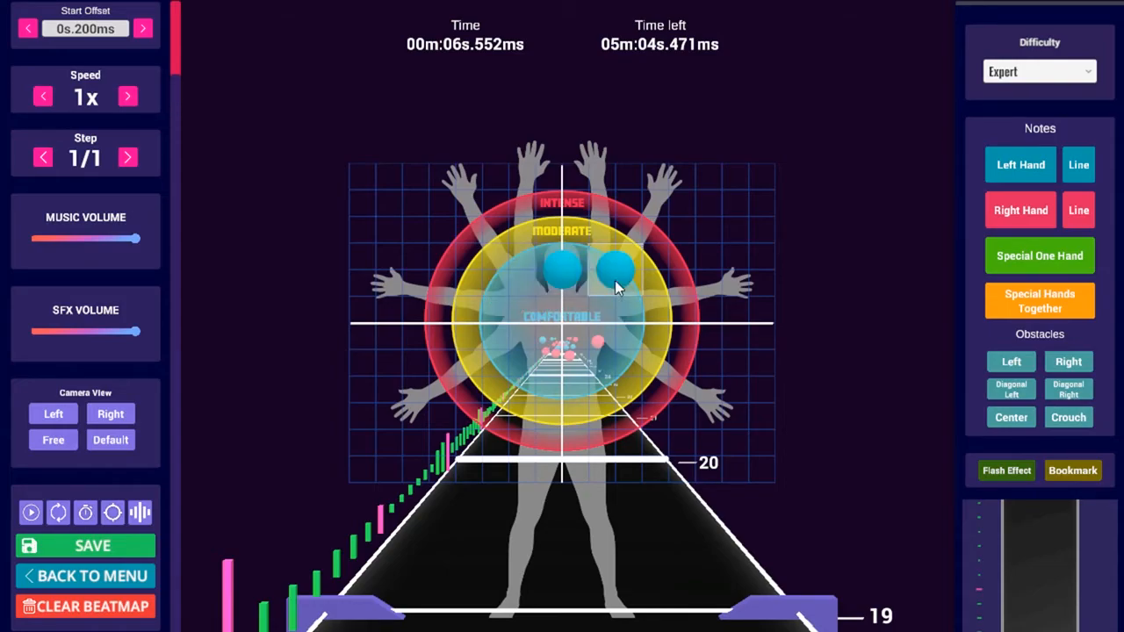
click(560, 277)
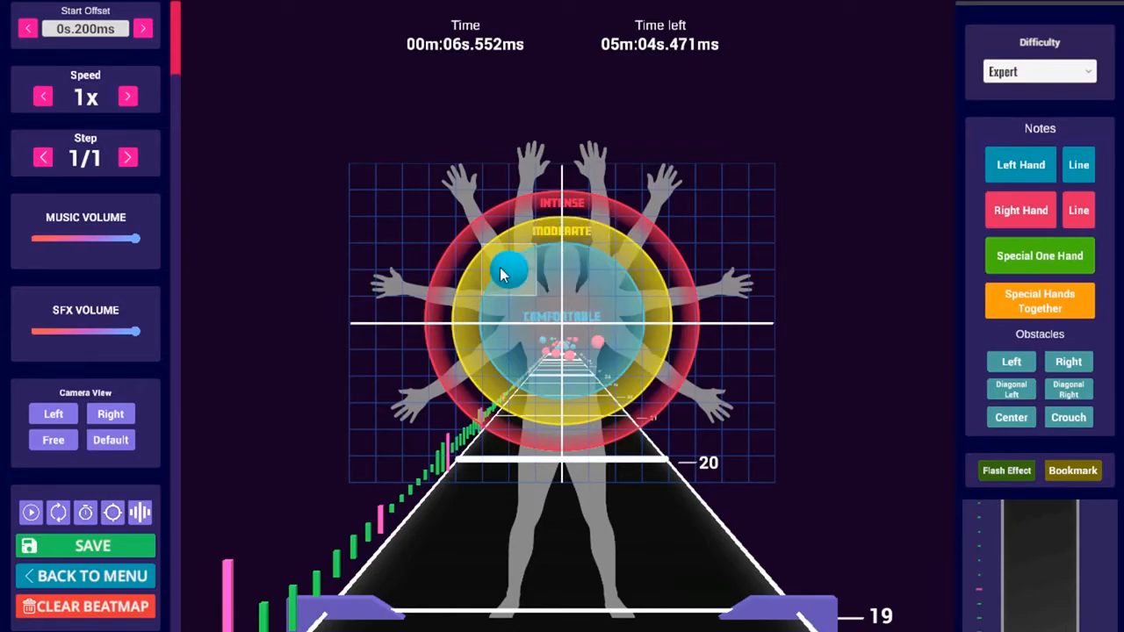
click(593, 270)
click(551, 278)
click(585, 273)
key(3)
click(576, 276)
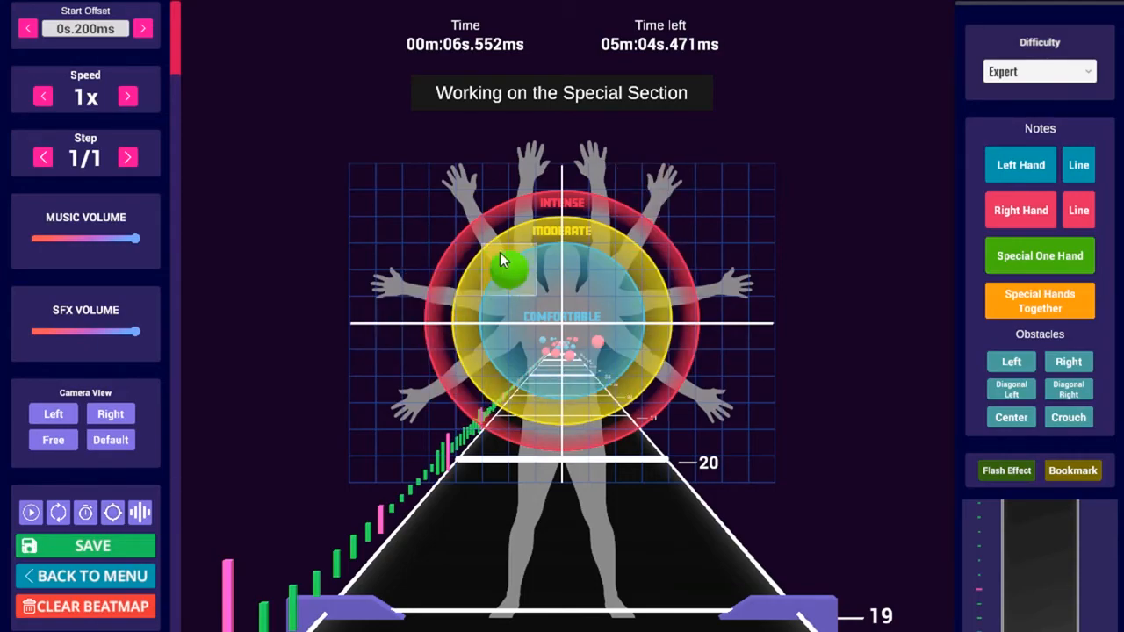
Place a green special one-hand note at the lower right of the grid
click(665, 377)
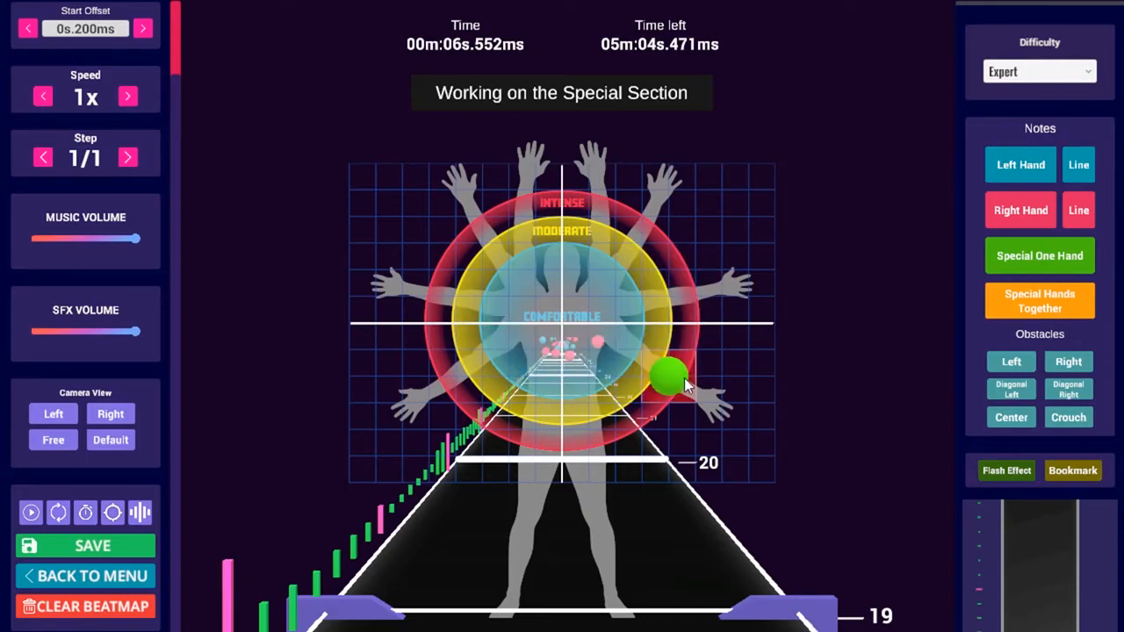
scroll(647, 348, up, 1)
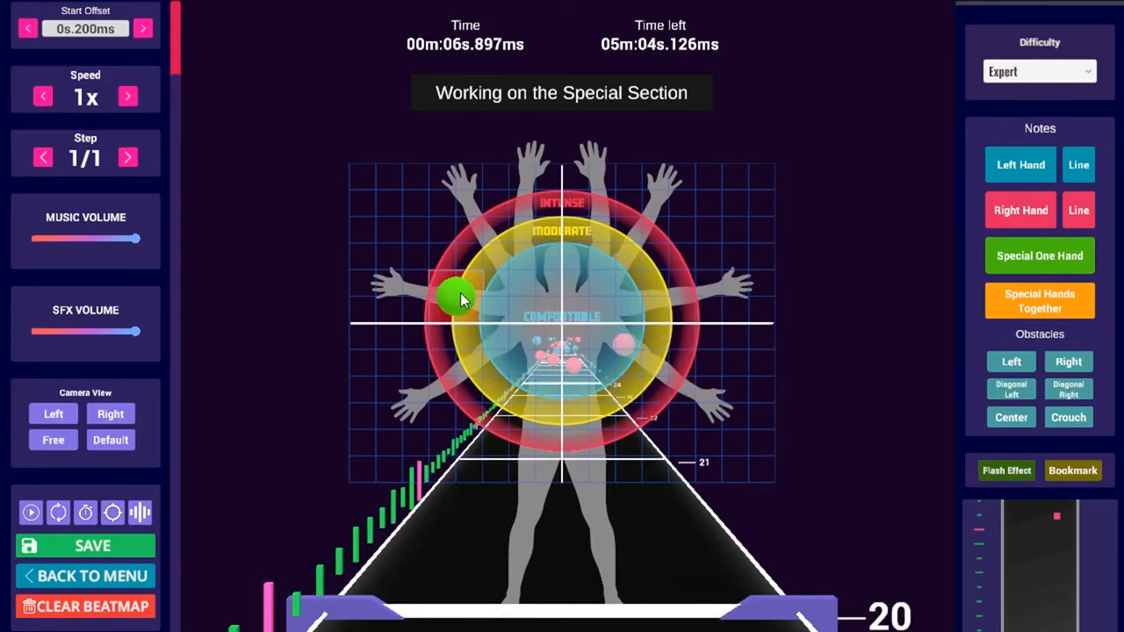
scroll(460, 292, down, 1)
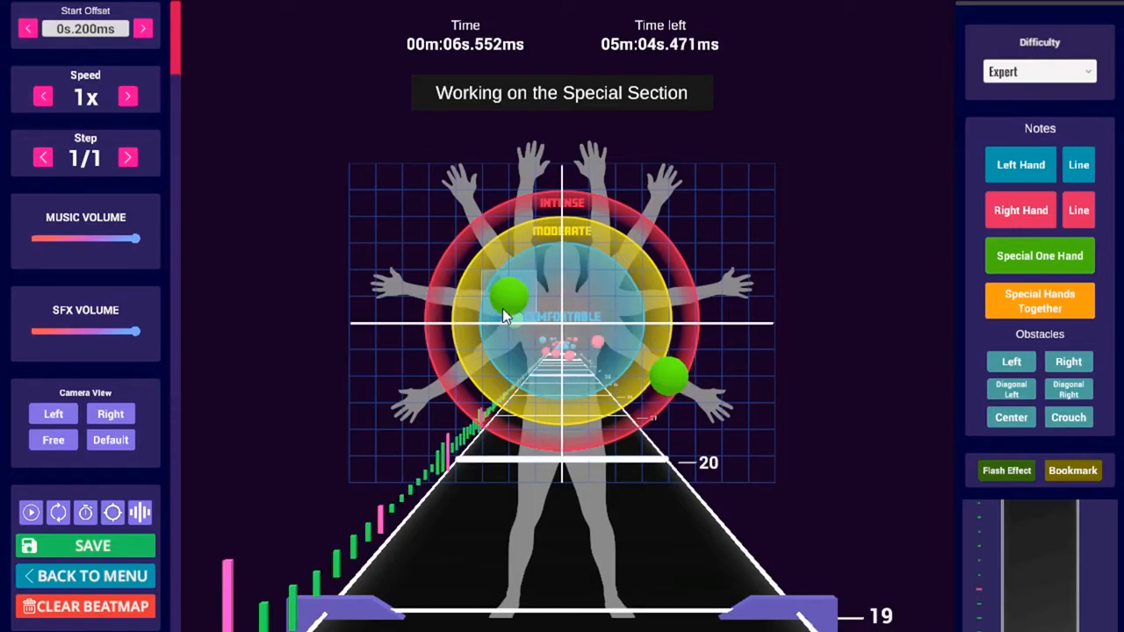
scroll(492, 316, up, 1)
scroll(450, 294, down, 1)
scroll(440, 274, up, 1)
scroll(452, 294, down, 1)
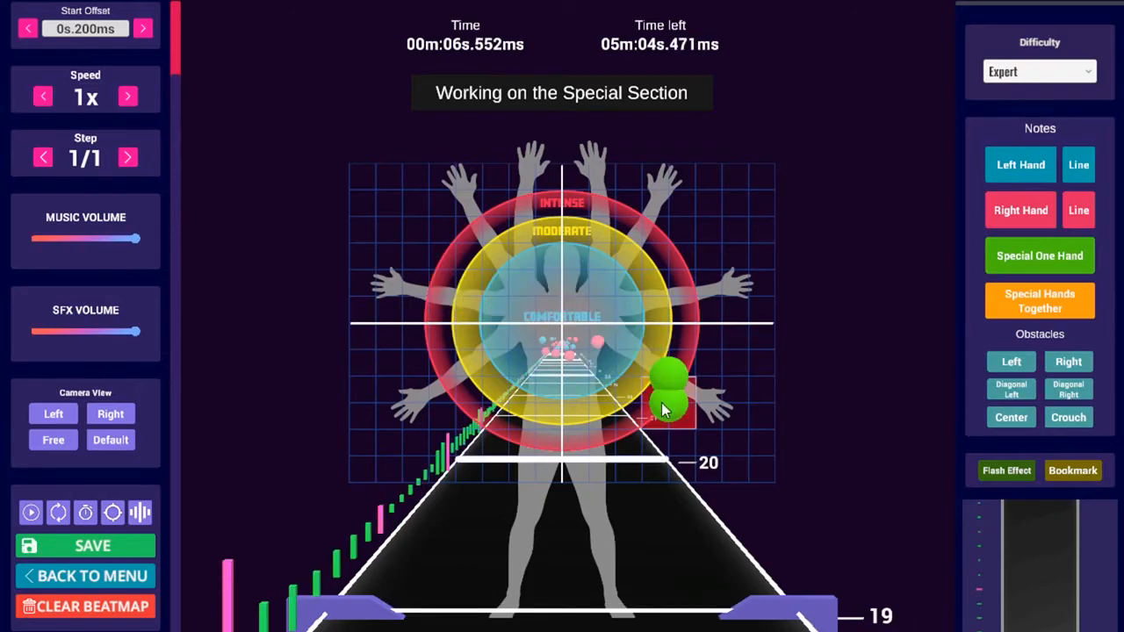
click(671, 384)
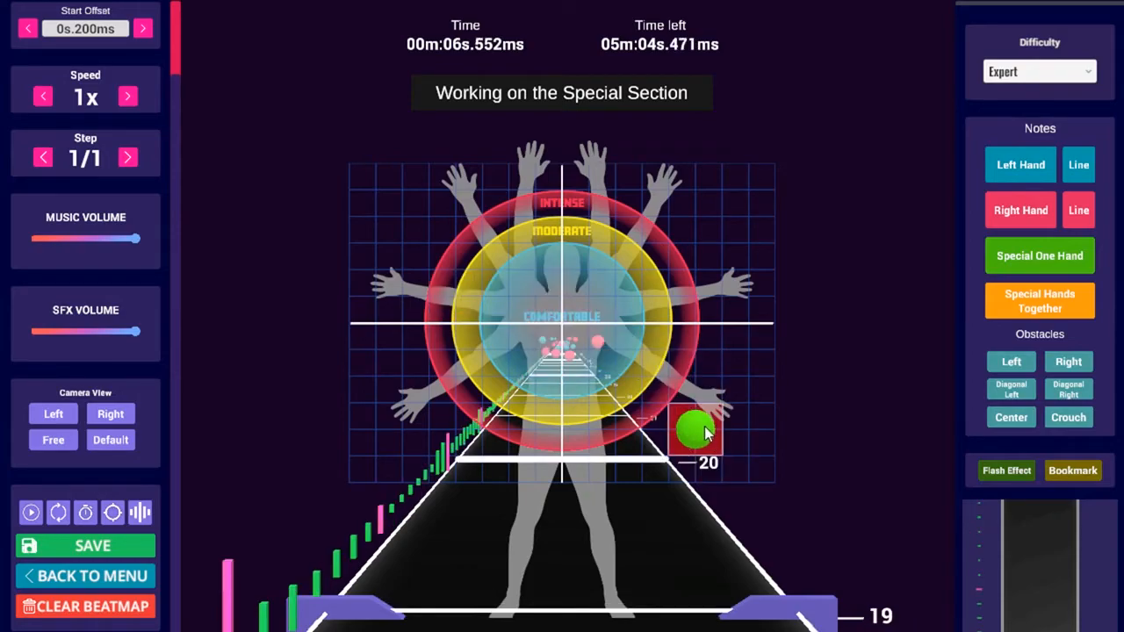
click(705, 427)
Add a green special note at the upper left one beat later, then return to left-hand notes
scroll(705, 427, up, 1)
click(424, 241)
scroll(424, 240, down, 2)
scroll(613, 296, up, 1)
scroll(700, 434, down, 1)
scroll(595, 320, up, 1)
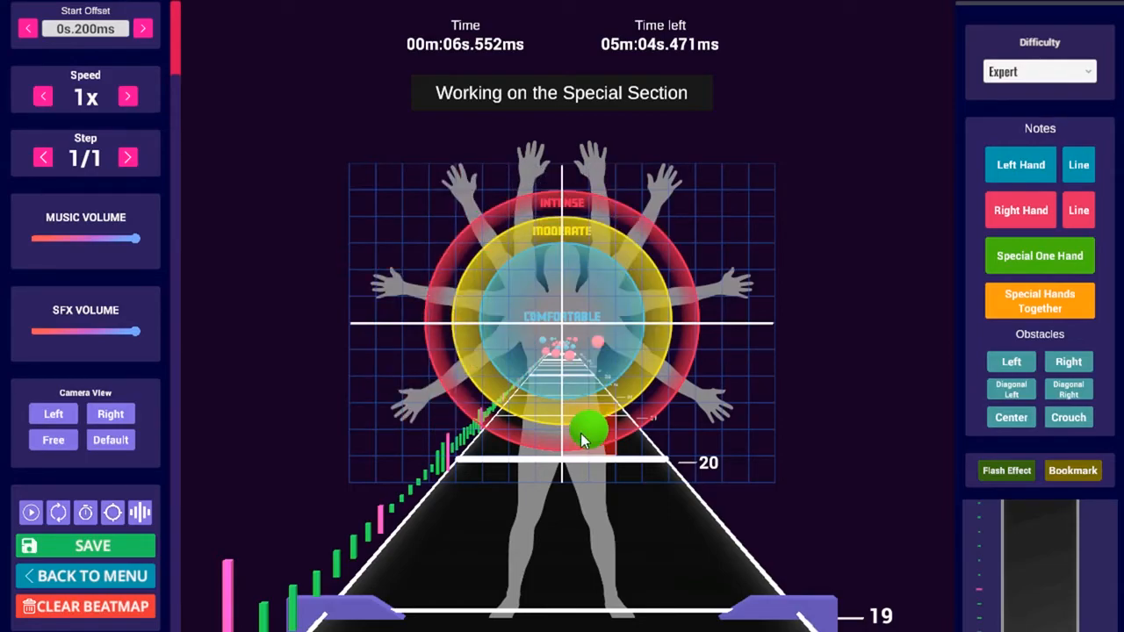
key(4)
key(1)
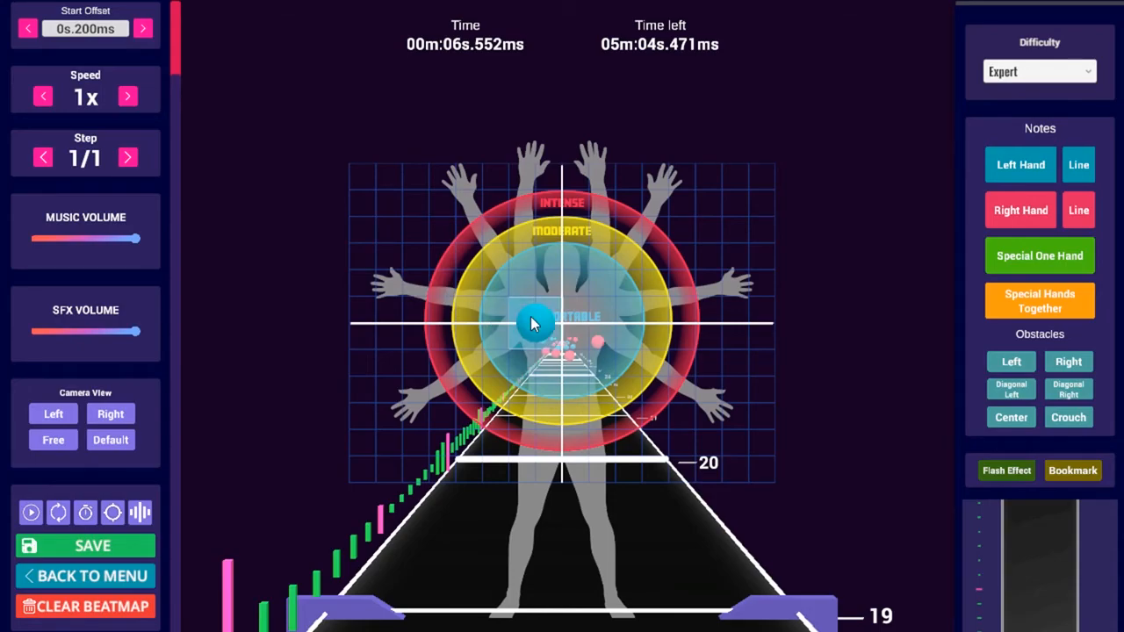
Refine the step to 1/4 and place two blue left-hand notes near the lower right
key(Right)
key(Right)
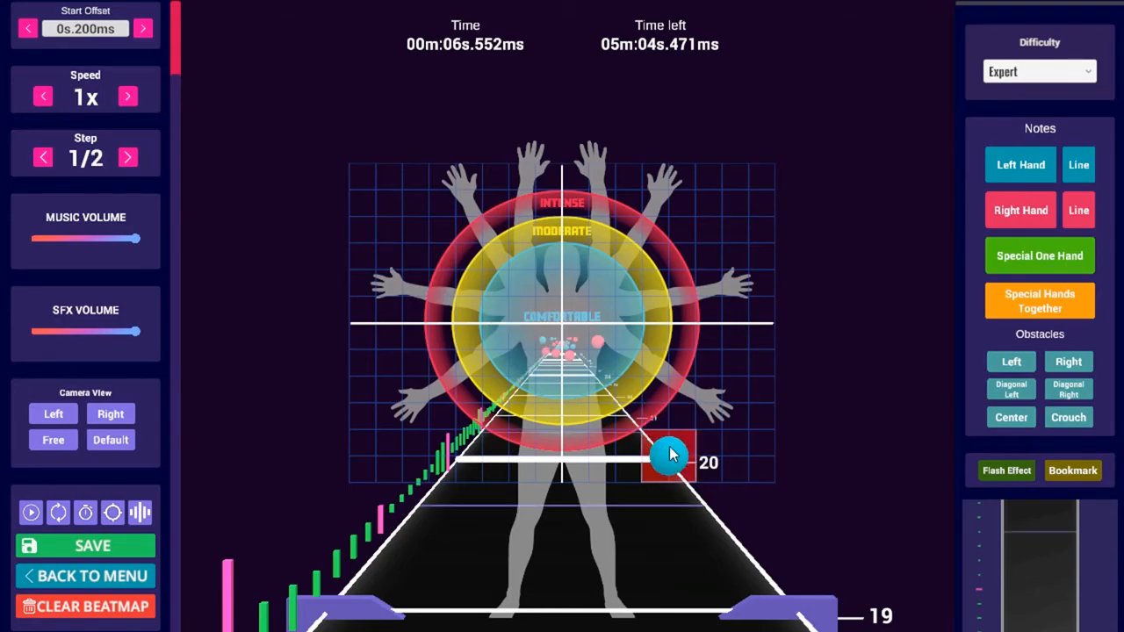
scroll(658, 455, down, 1)
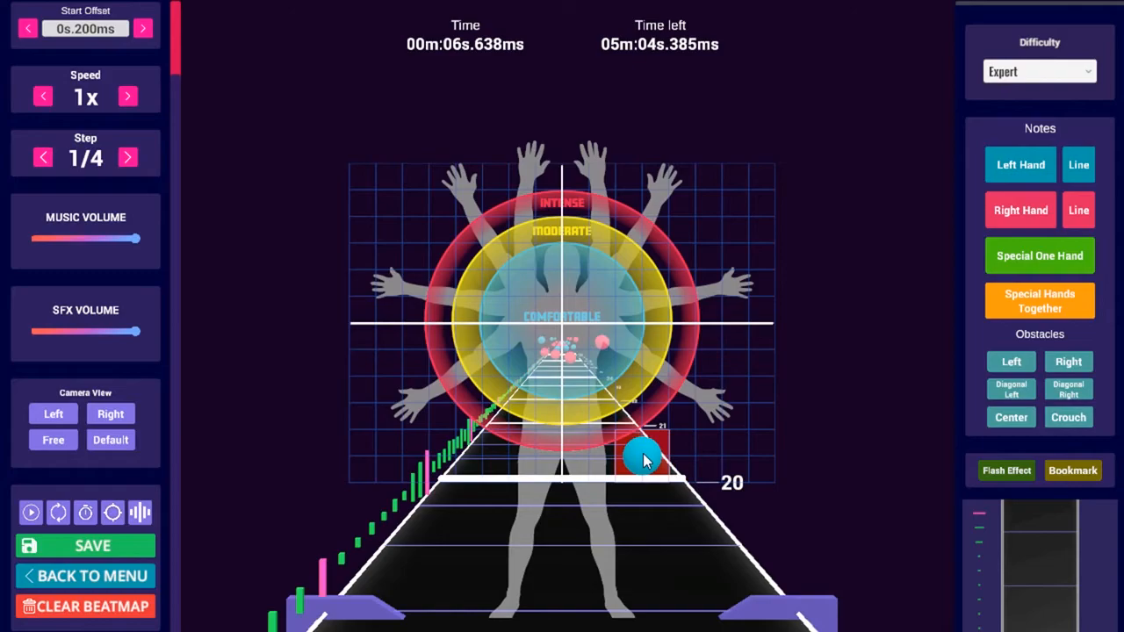
click(645, 460)
scroll(646, 460, up, 1)
scroll(619, 459, up, 1)
click(619, 460)
Scrub the quarter-beat timeline to check the notes, then save the beatmap with Ctrl+S
scroll(646, 460, down, 7)
scroll(672, 456, up, 2)
scroll(694, 456, up, 3)
scroll(700, 456, up, 2)
scroll(628, 454, down, 3)
scroll(649, 456, up, 1)
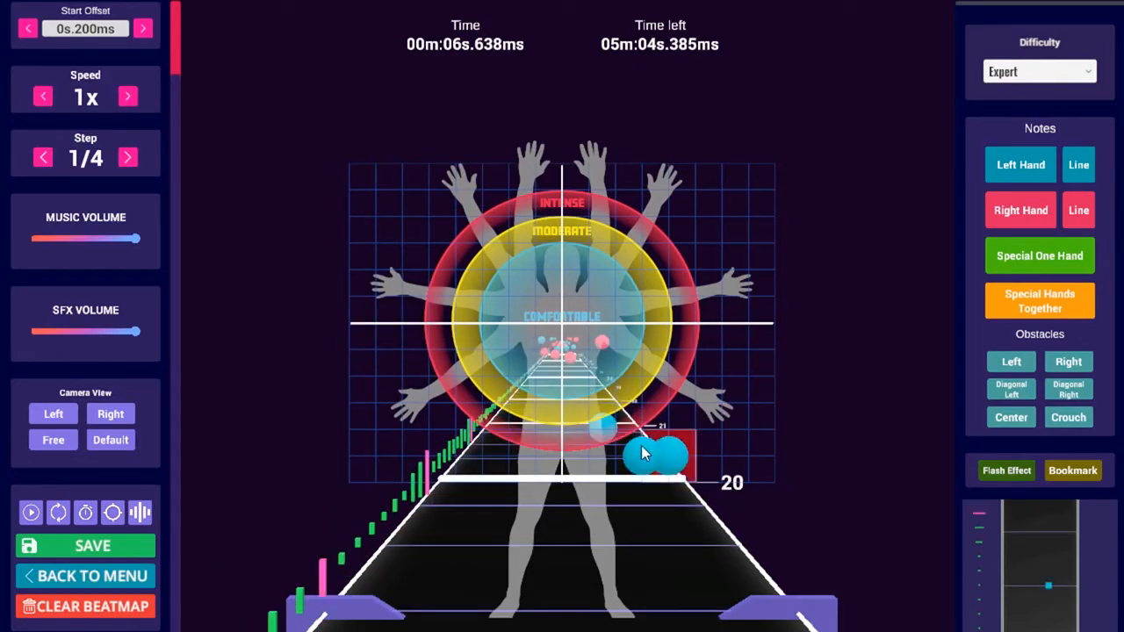
scroll(614, 454, down, 1)
scroll(665, 429, up, 3)
scroll(670, 468, down, 1)
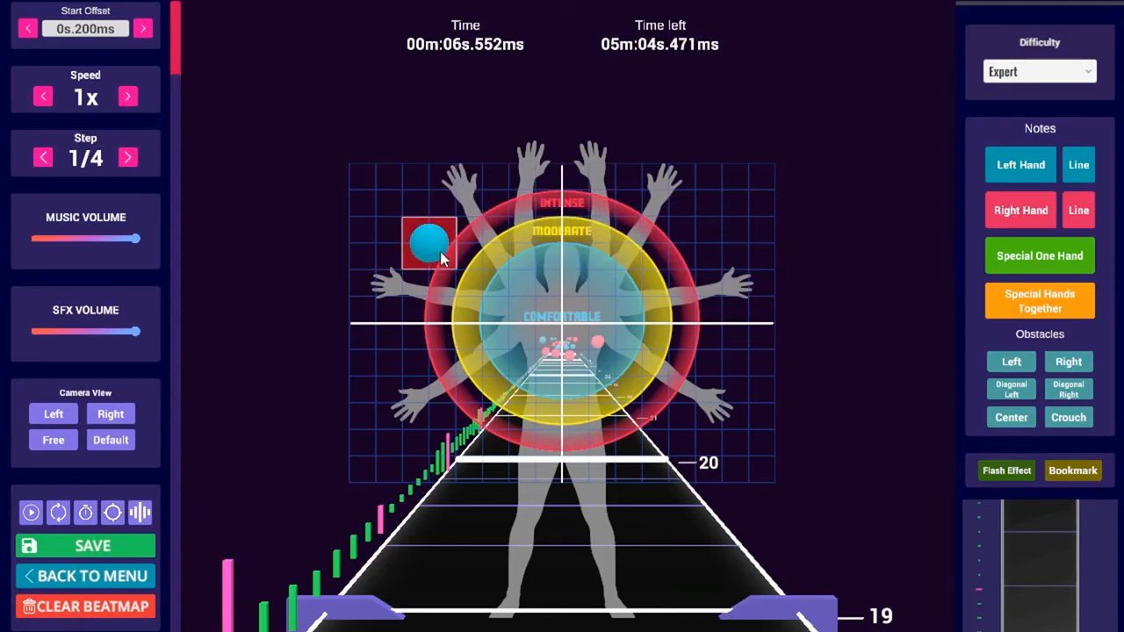
key(ctrl+s)
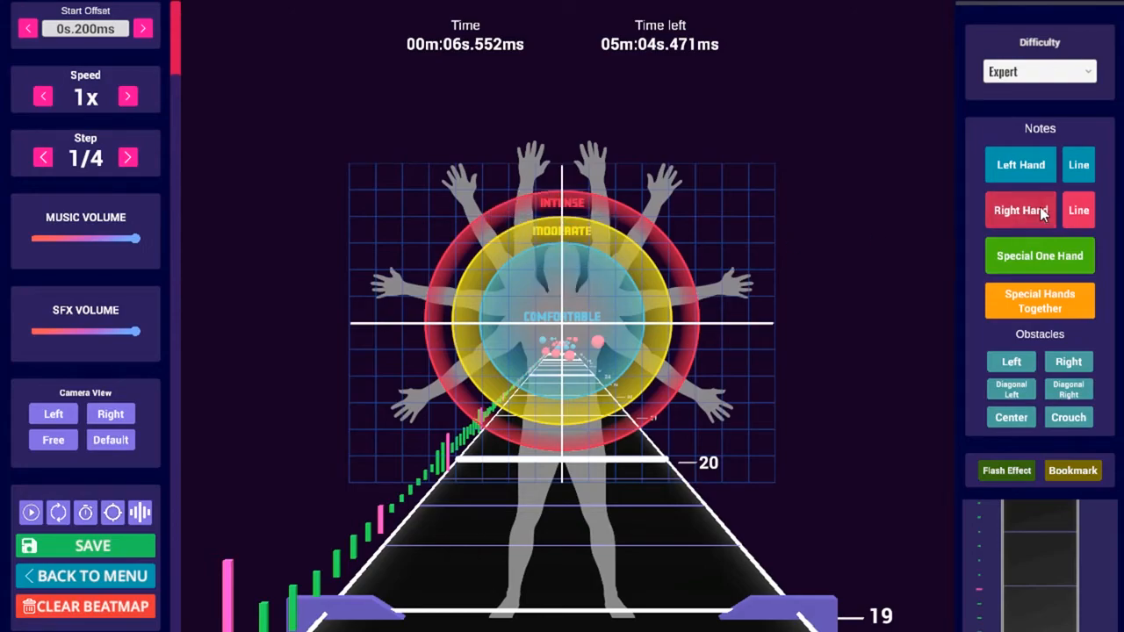
Draw a left-hand long note from upper left through far left to lower centre, and play it back
click(1071, 166)
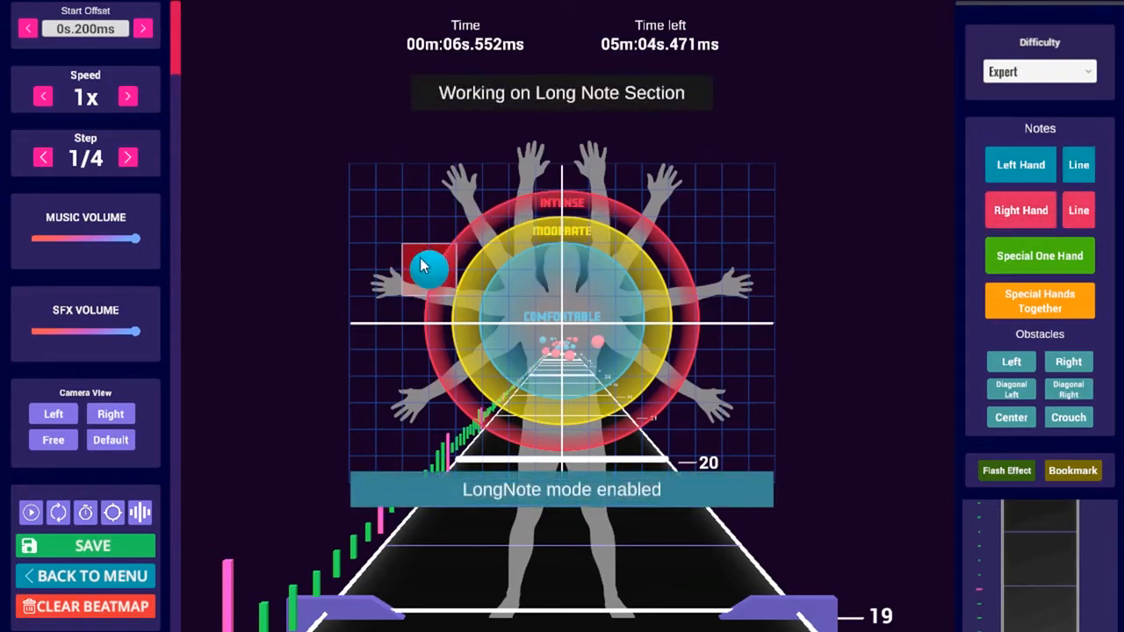
click(497, 259)
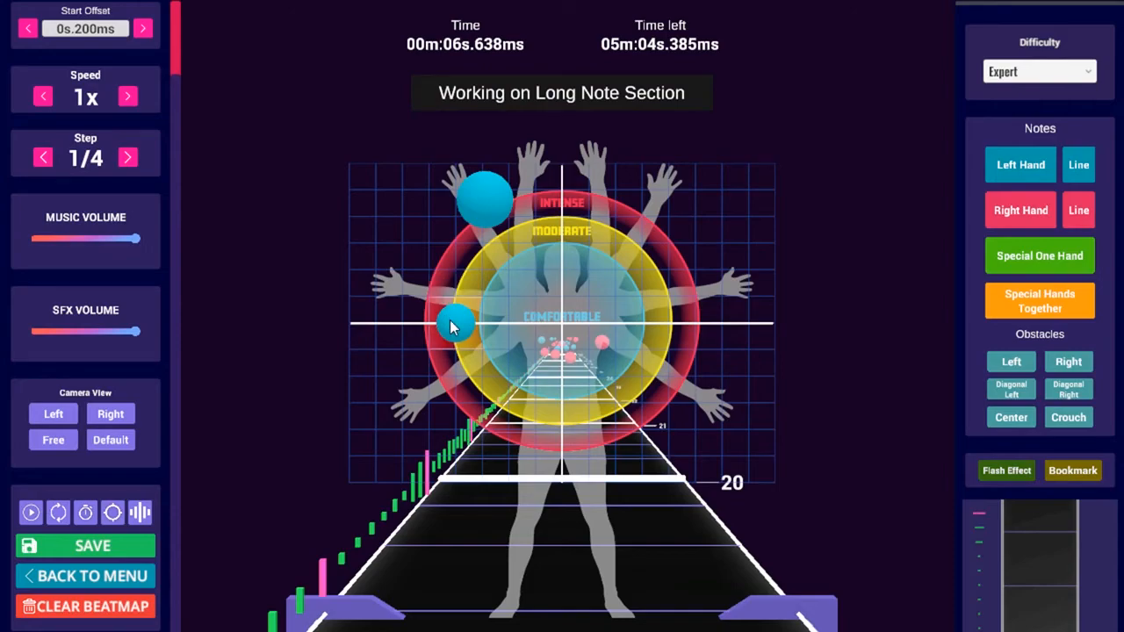
click(451, 326)
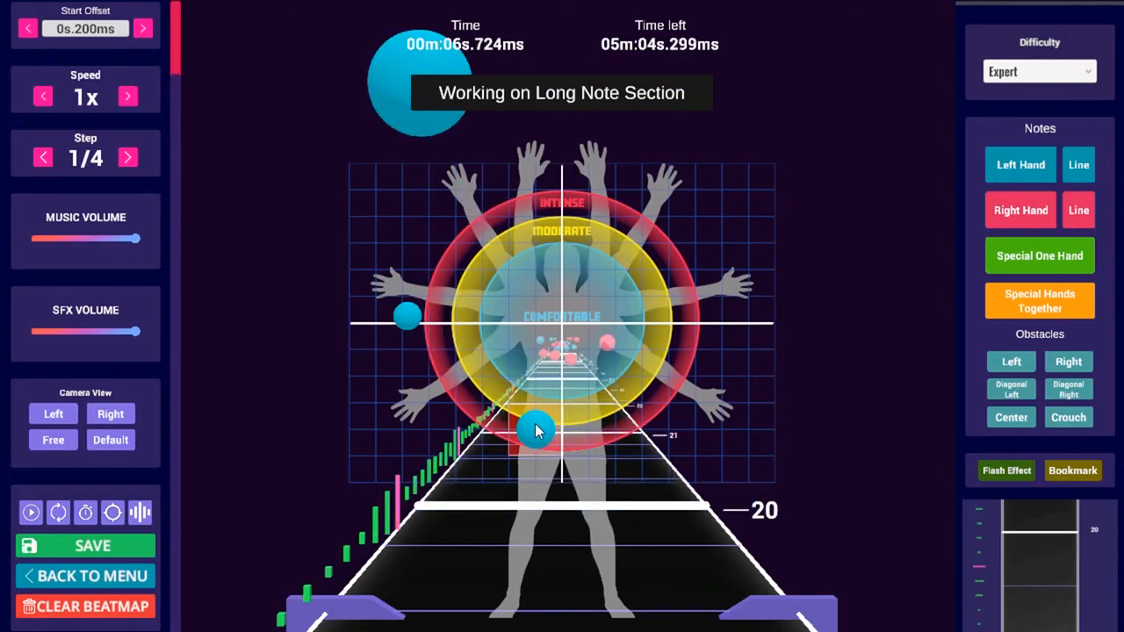
click(537, 431)
scroll(538, 431, up, 2)
scroll(538, 432, down, 1)
scroll(553, 427, up, 1)
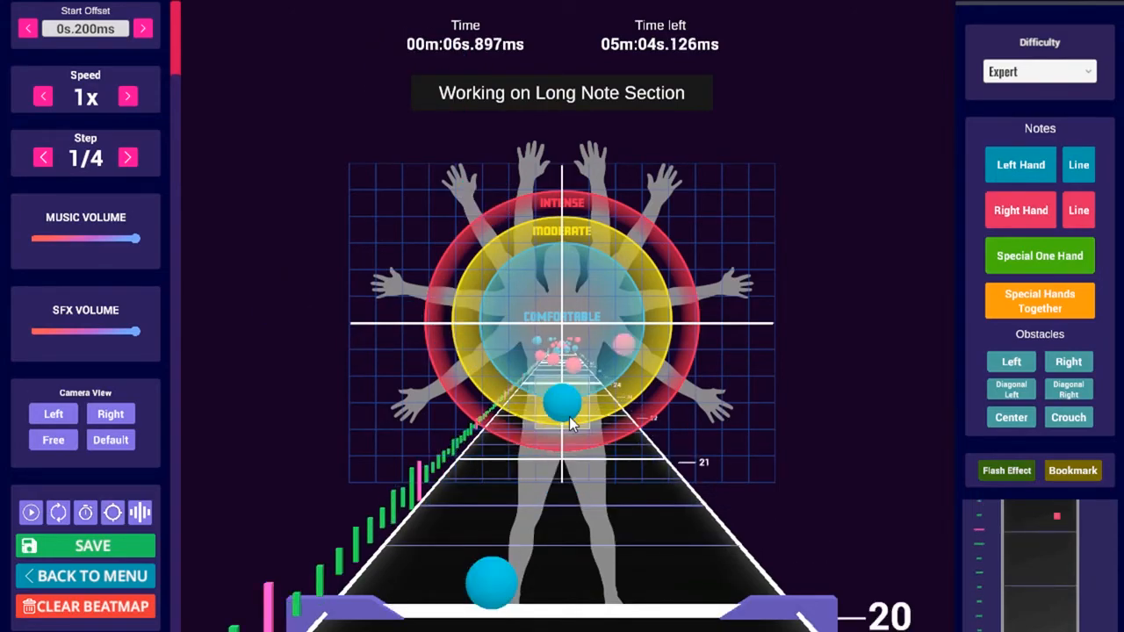
scroll(569, 423, down, 10)
key(space)
key(space)
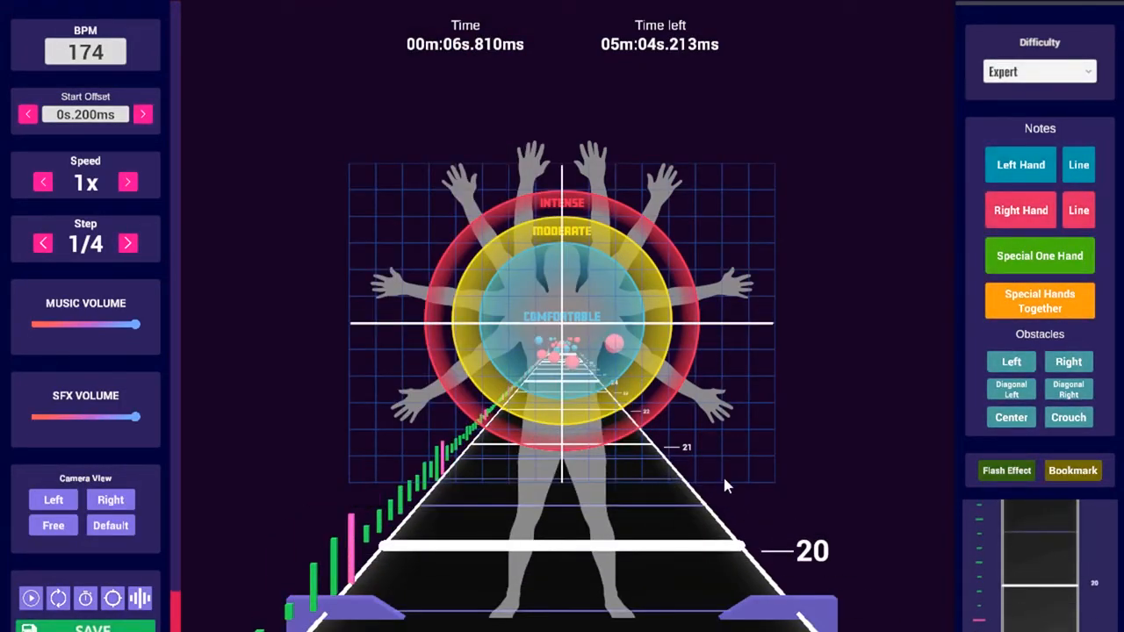
scroll(808, 478, down, 7)
scroll(781, 448, up, 4)
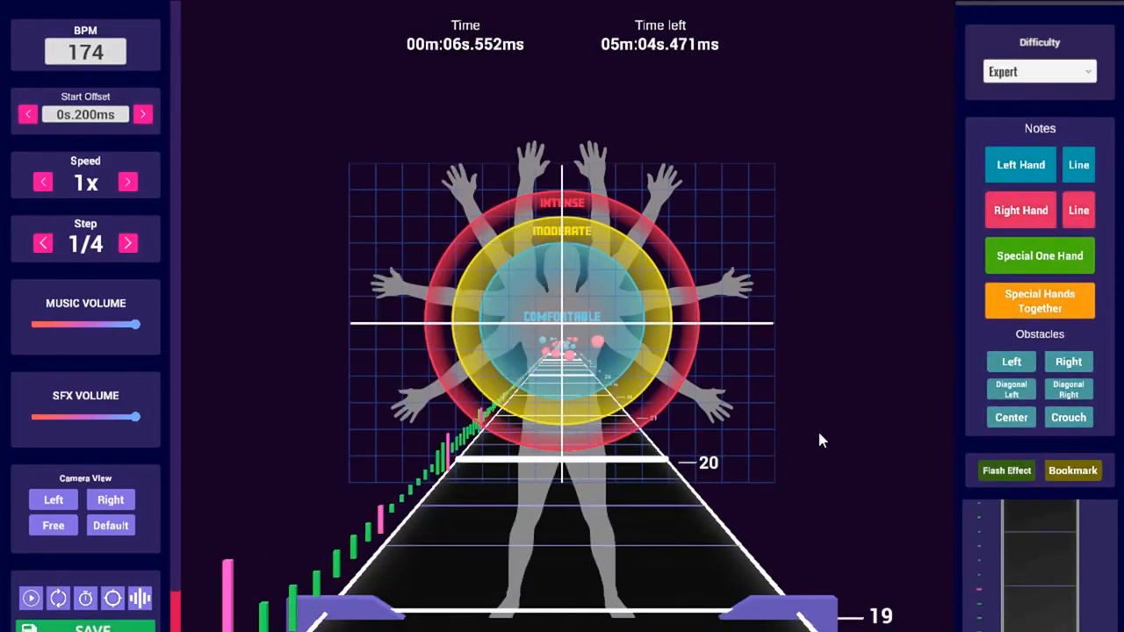
Start another left-hand long note with a point at the lower right
click(1085, 214)
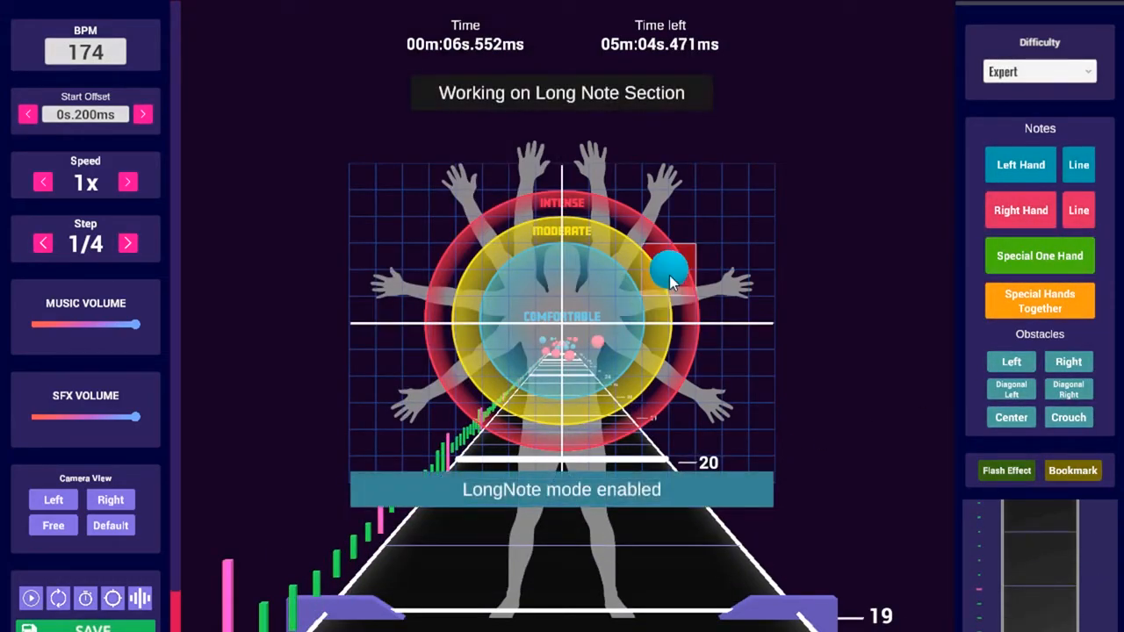
scroll(671, 272, up, 3)
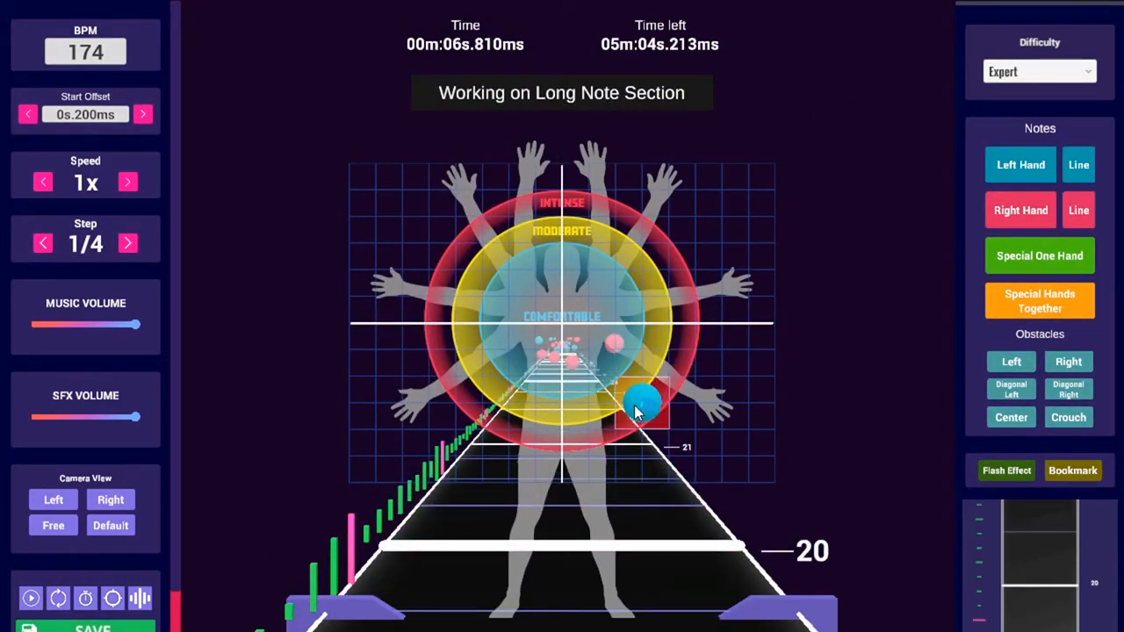
scroll(635, 409, up, 1)
click(565, 434)
scroll(575, 434, down, 7)
scroll(586, 414, up, 4)
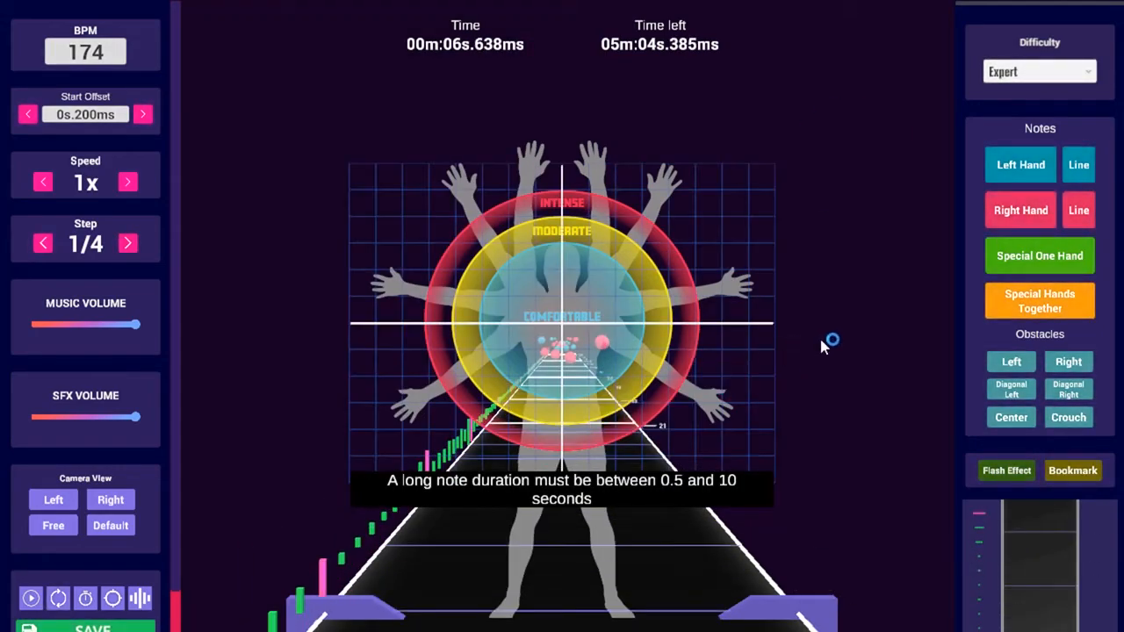
Restart the left-hand long note, end it at the top centre, and play it back
click(1085, 165)
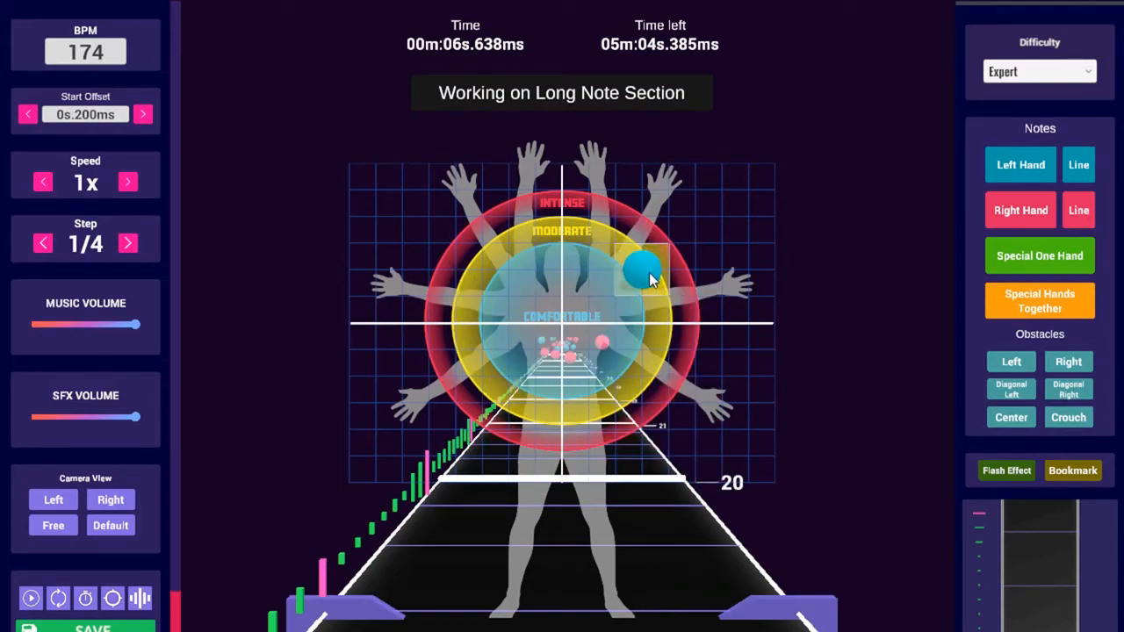
scroll(648, 288, down, 1)
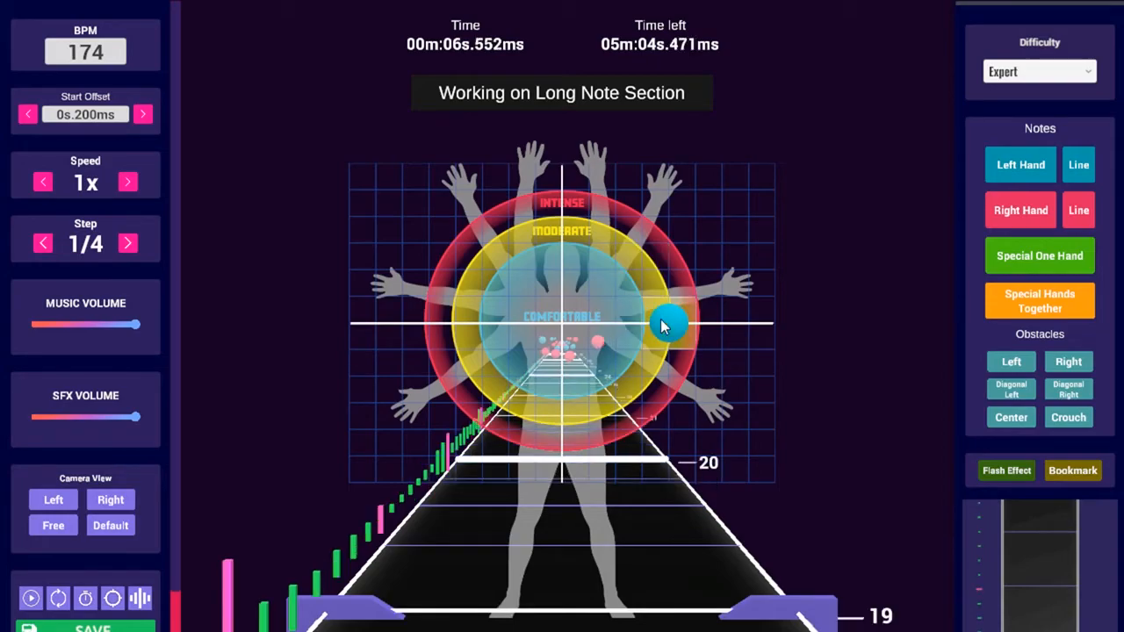
scroll(746, 188, up, 1)
scroll(913, 215, down, 1)
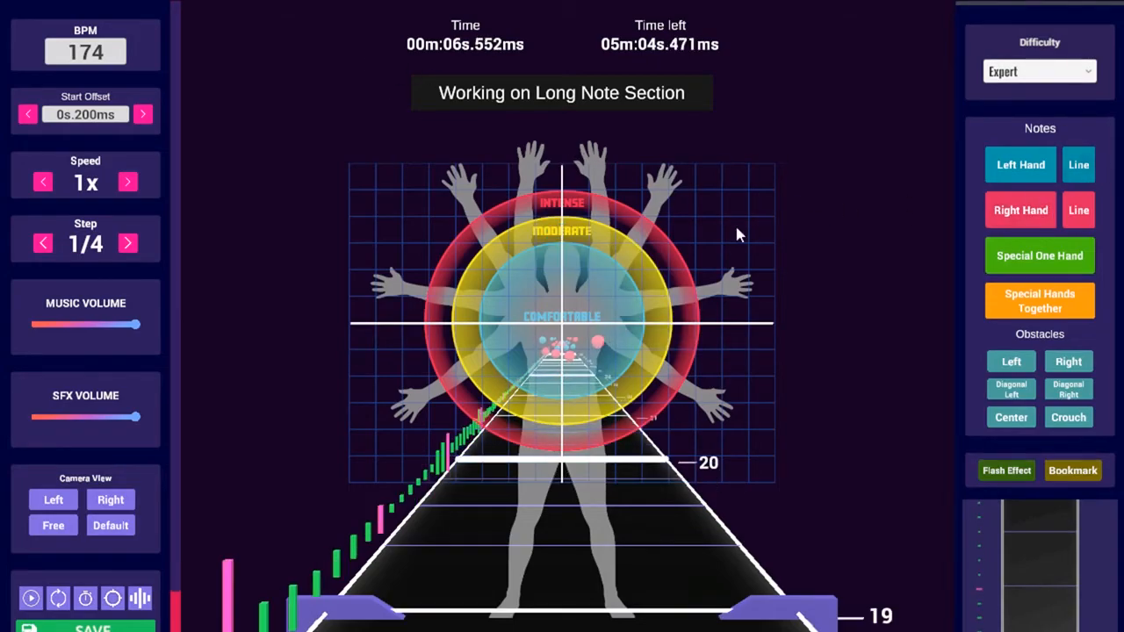
scroll(562, 248, up, 7)
click(561, 250)
scroll(876, 292, down, 5)
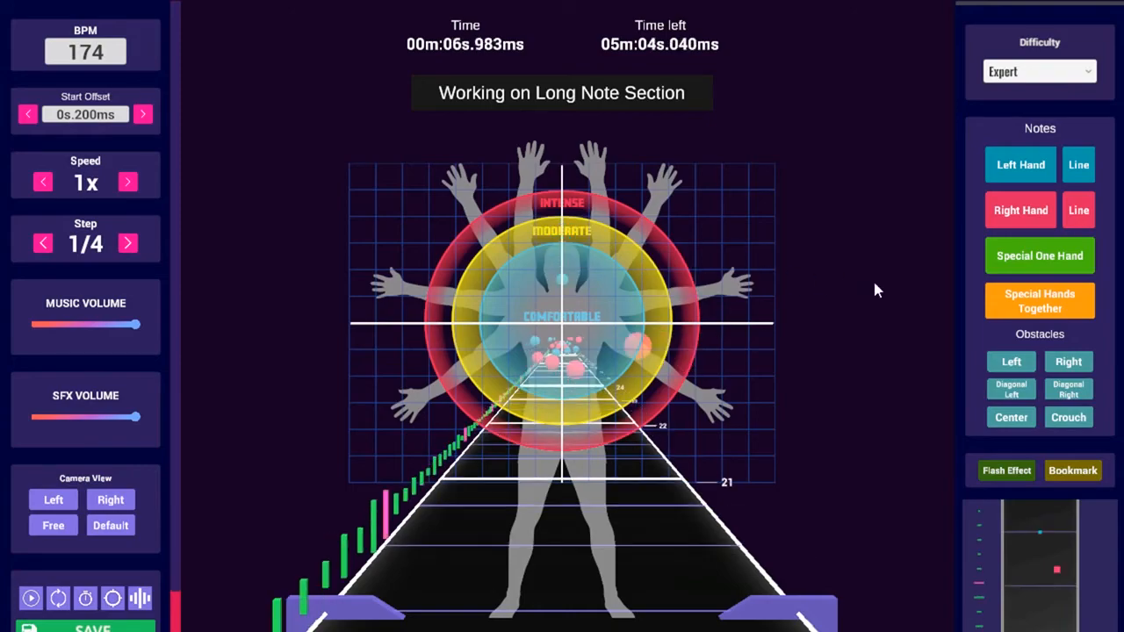
key(space)
Draw a pink right-hand long note at the upper left, turning off the slide section there
click(1078, 211)
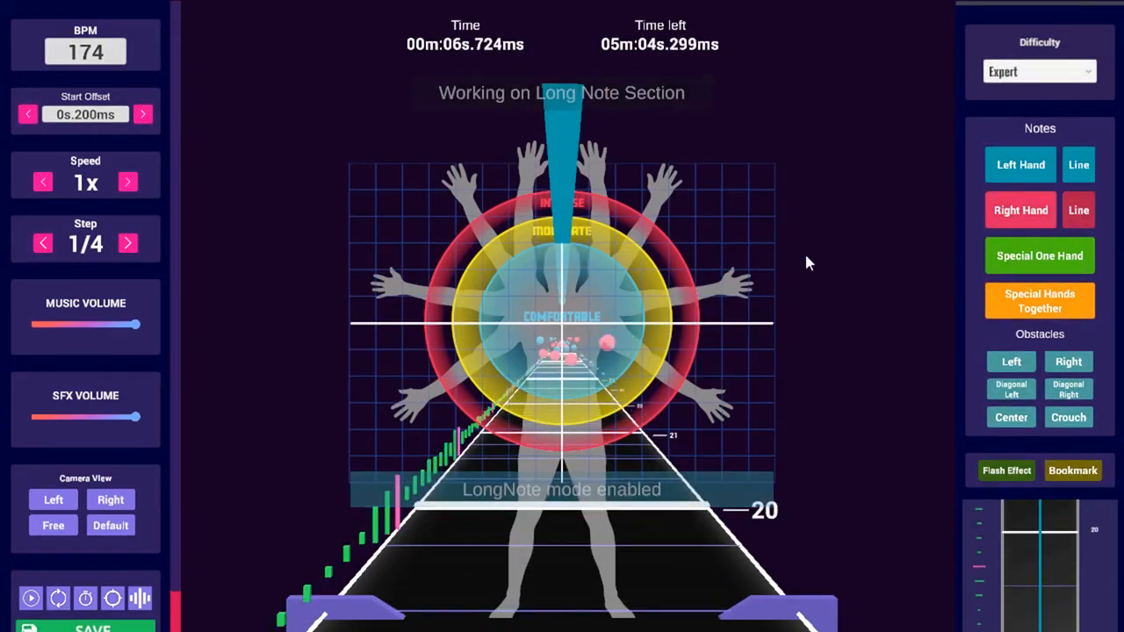
scroll(602, 303, down, 3)
scroll(687, 334, down, 2)
scroll(755, 347, down, 2)
scroll(843, 360, up, 2)
scroll(913, 367, down, 1)
click(997, 361)
scroll(936, 347, up, 4)
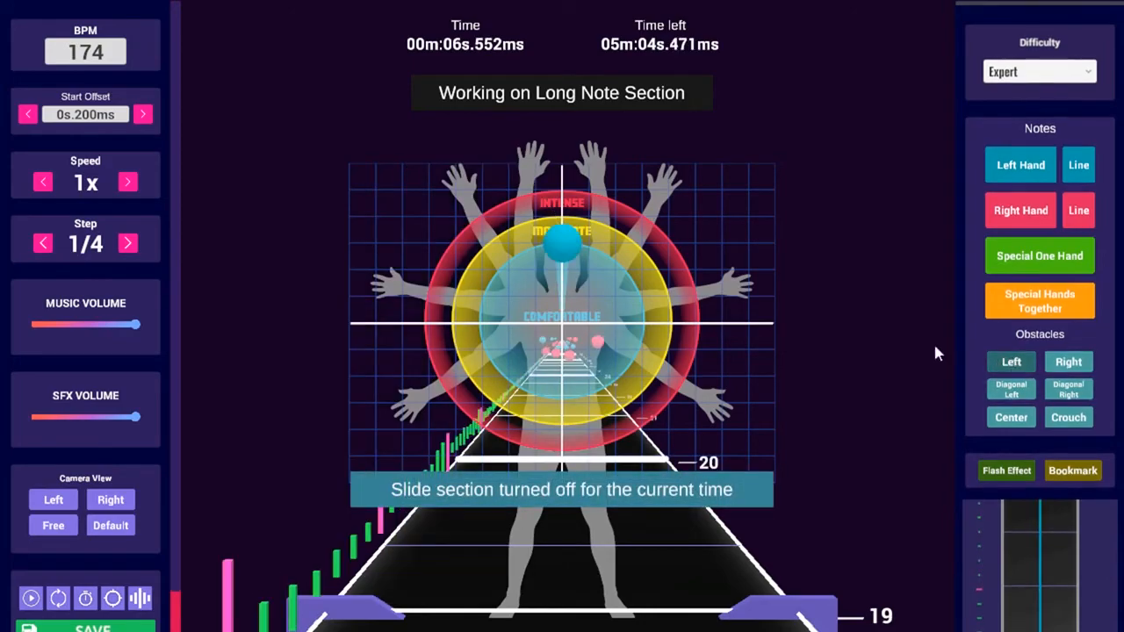
click(536, 226)
click(569, 242)
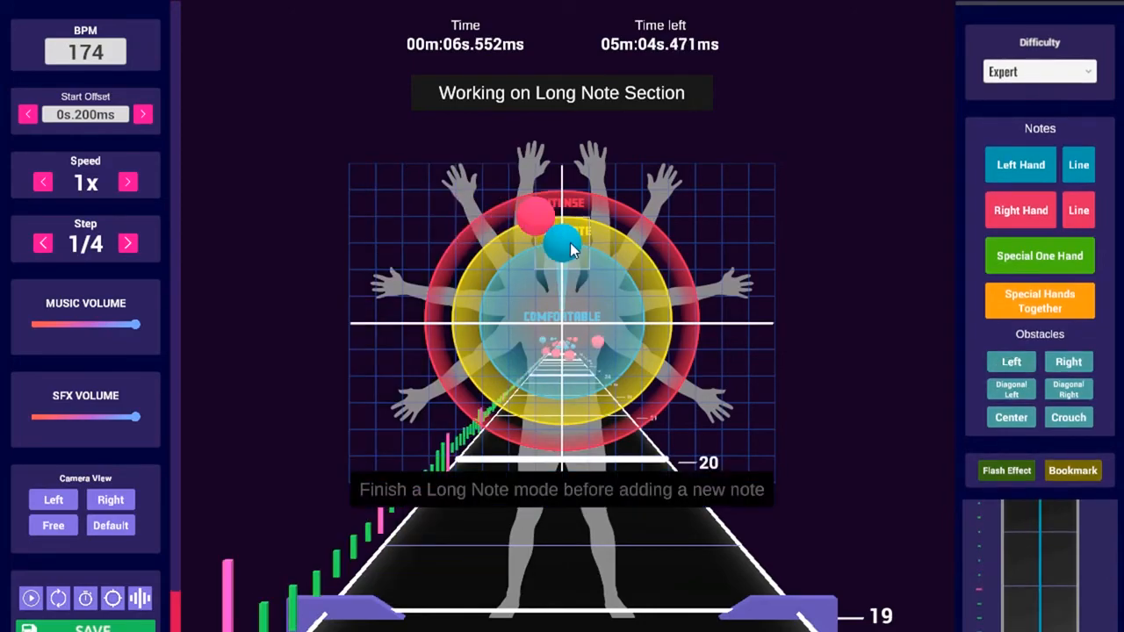
Begin another left-hand long note and scroll the timeline back toward 00m:01s.034ms
click(1082, 173)
scroll(640, 325, down, 5)
scroll(641, 323, down, 20)
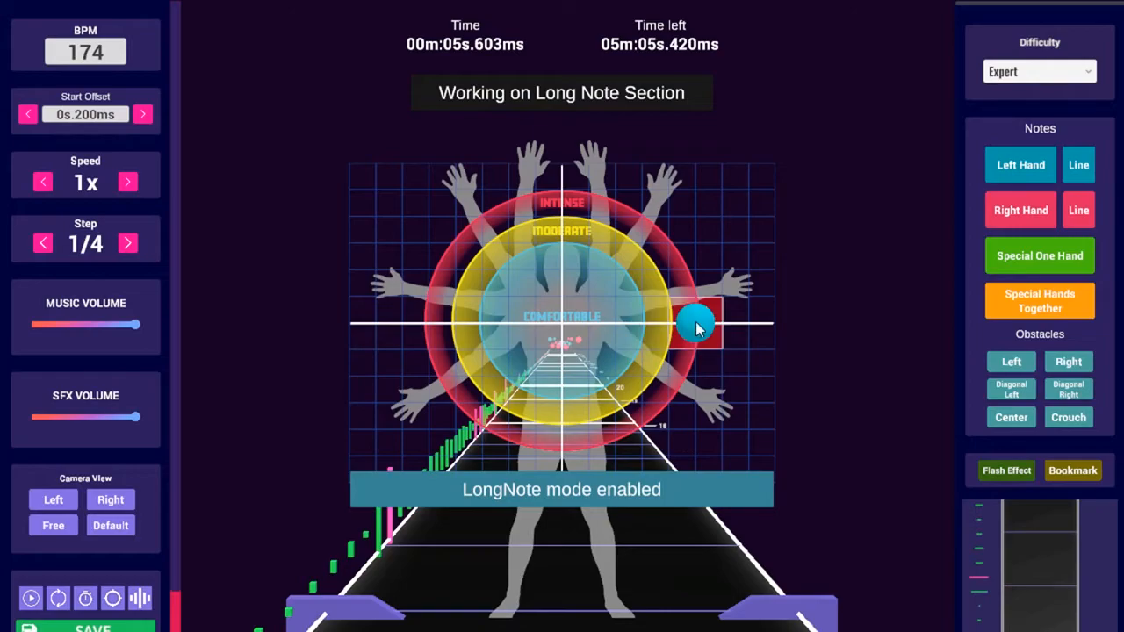
ctrl+scroll(638, 341, up, 3)
ctrl+scroll(636, 339, down, 5)
scroll(631, 336, down, 1)
scroll(637, 338, down, 12)
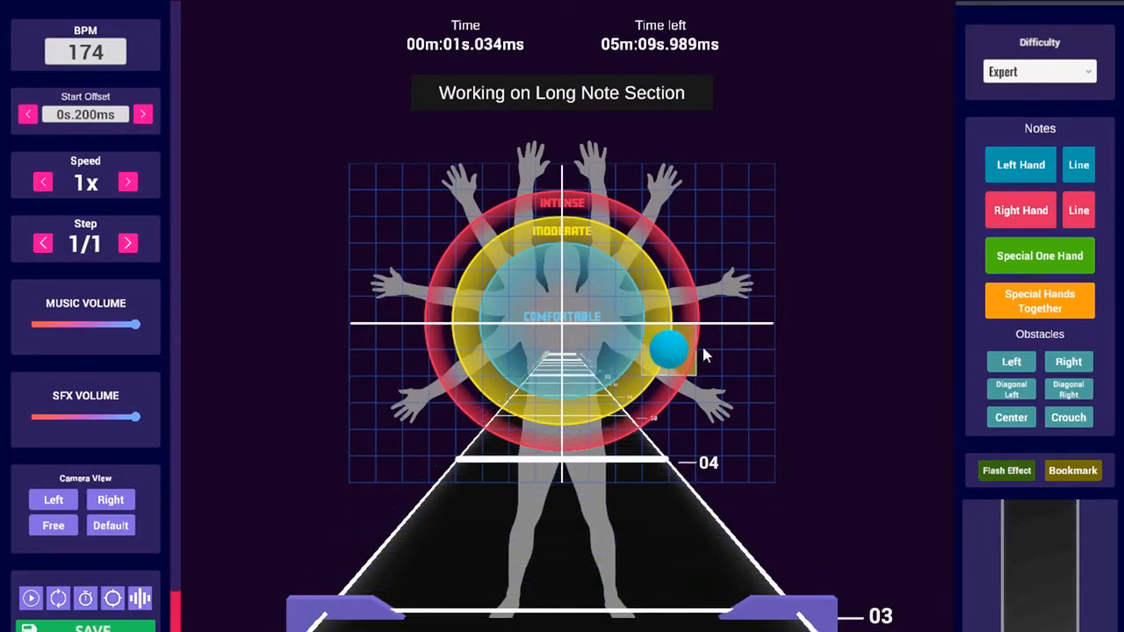
Turn off long-note mode, place blue left-hand notes at the top centre at 0.000s, and preview them
click(1082, 166)
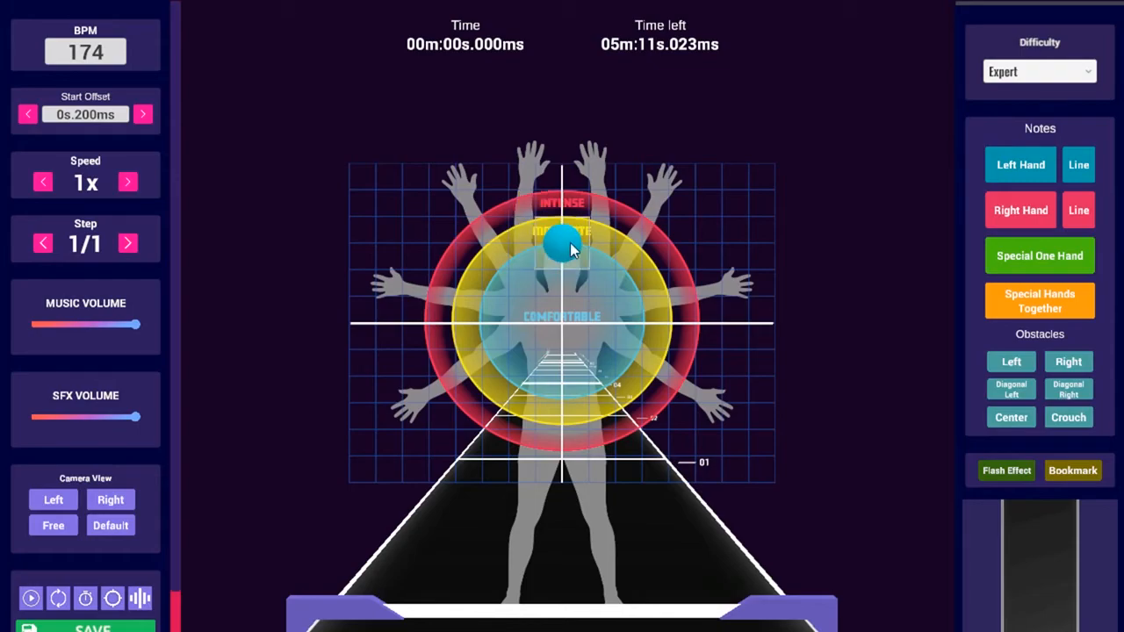
key(space)
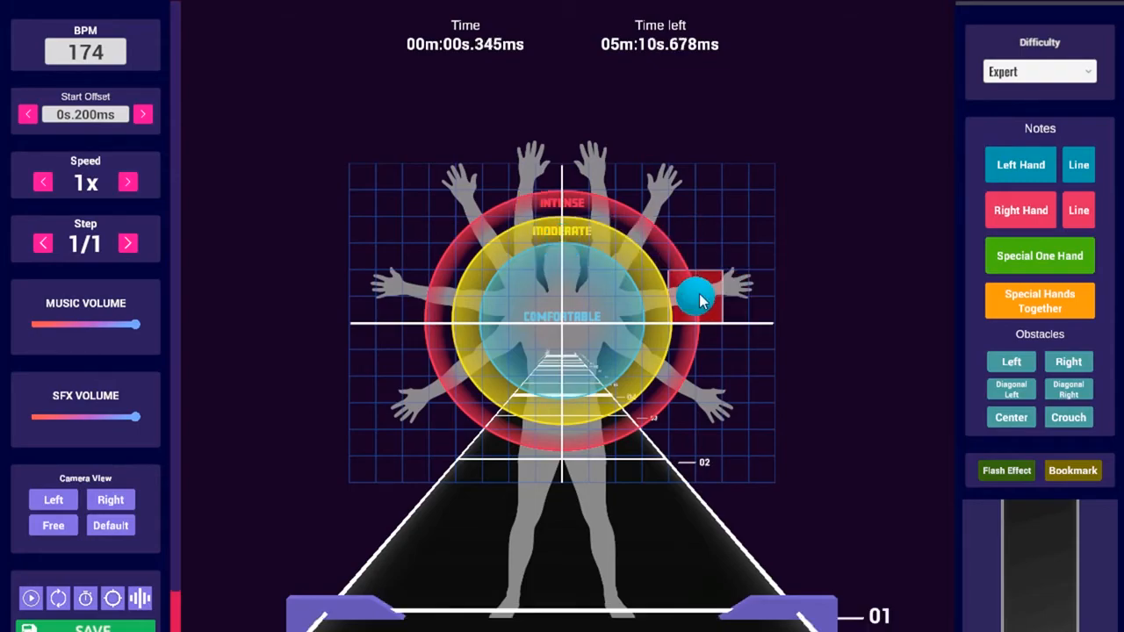
click(566, 244)
scroll(566, 244, down, 2)
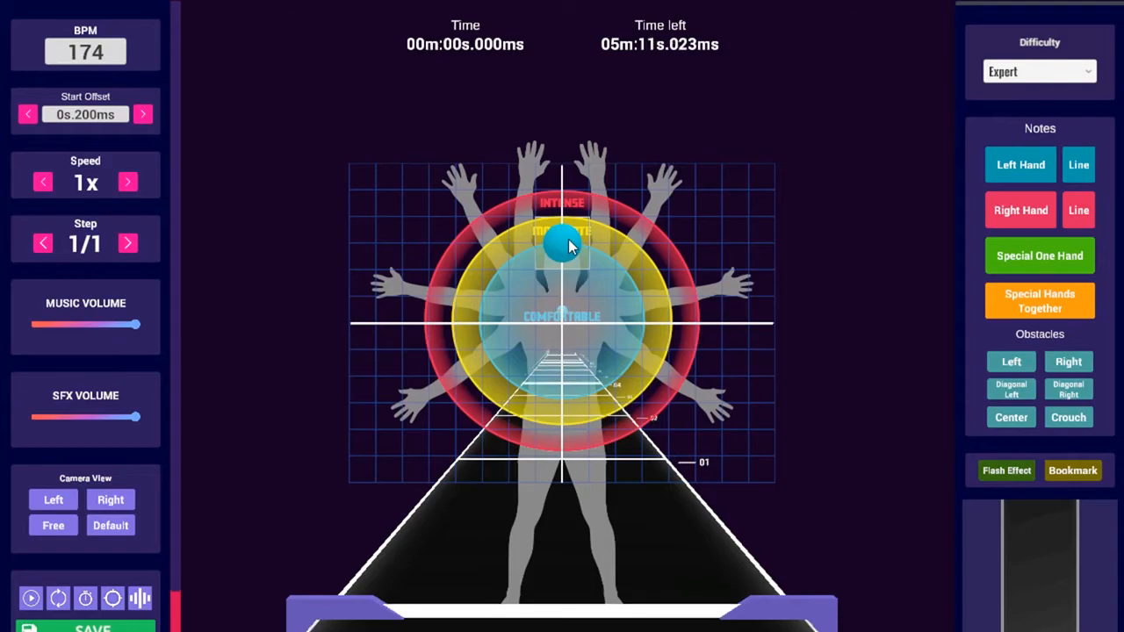
click(566, 244)
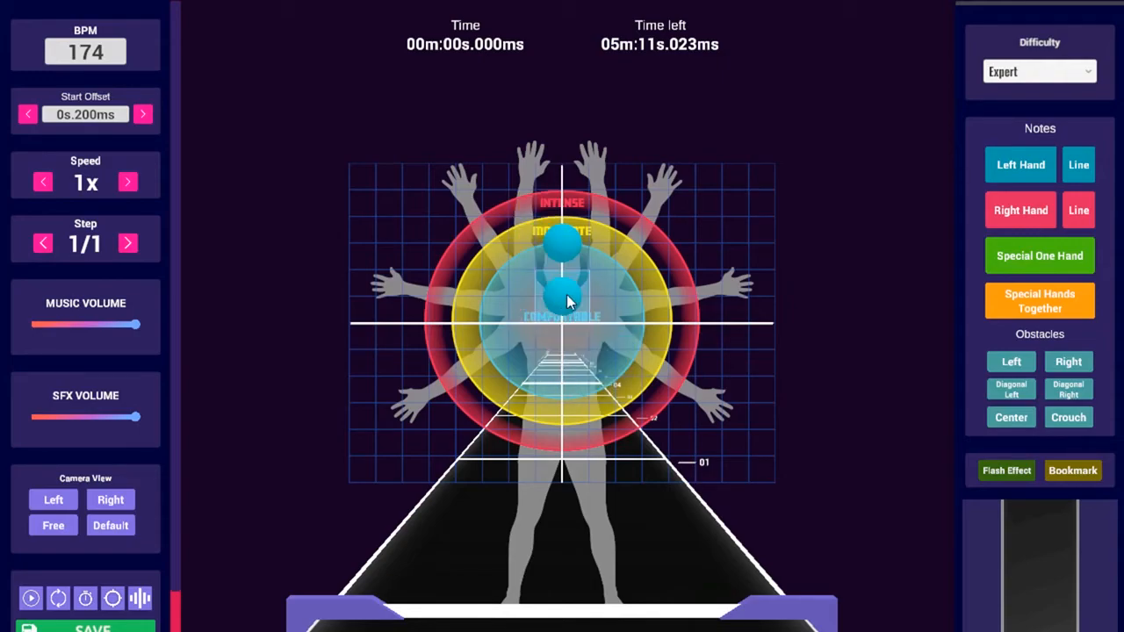
key(space)
key(space)
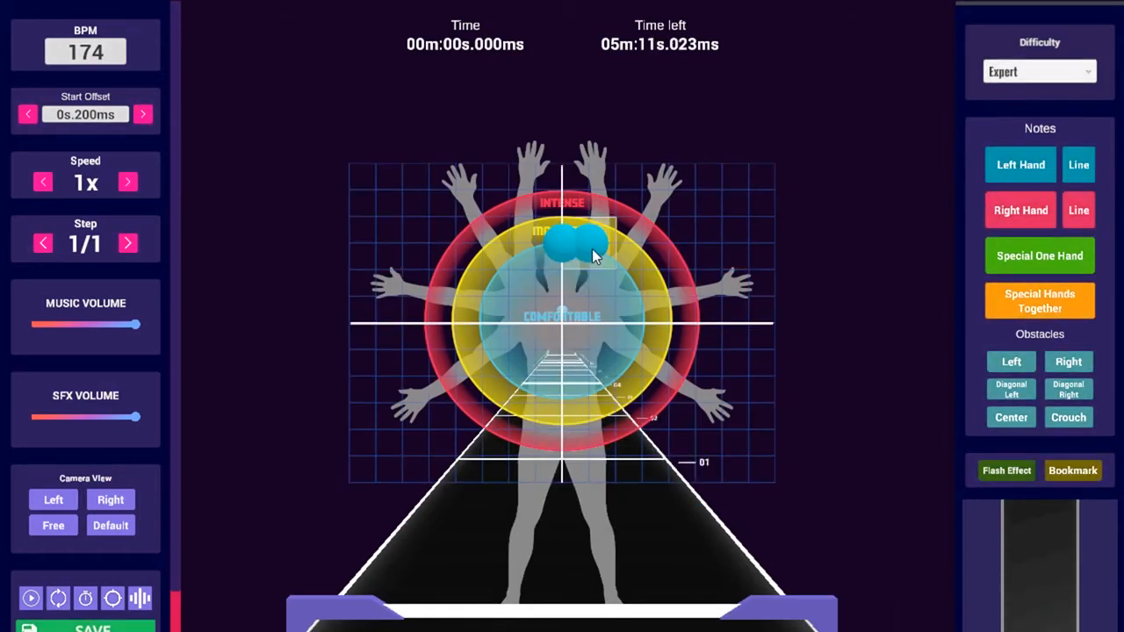
click(1078, 165)
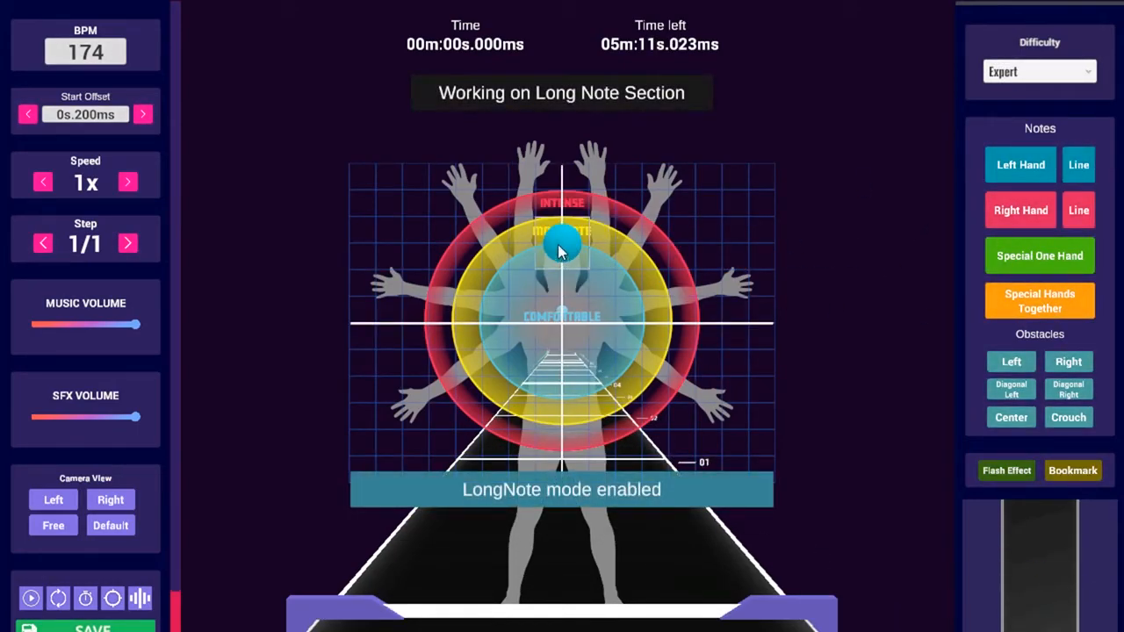
Finish the trial left-hand long note and draw a right-hand long note near the bottom
key(space)
key(space)
click(700, 277)
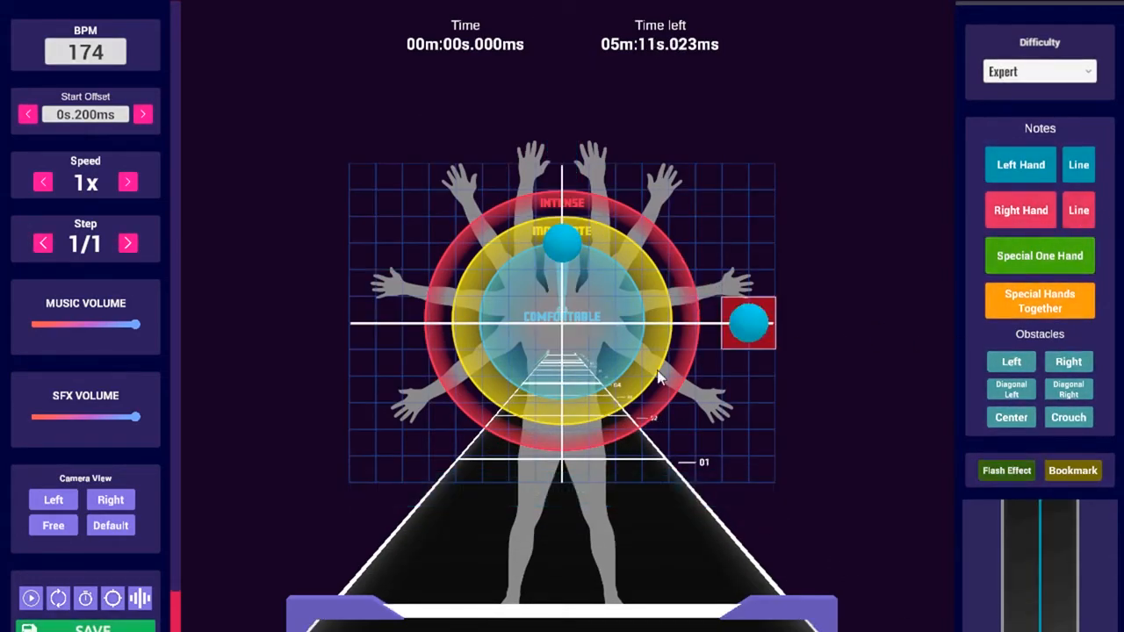
click(1085, 216)
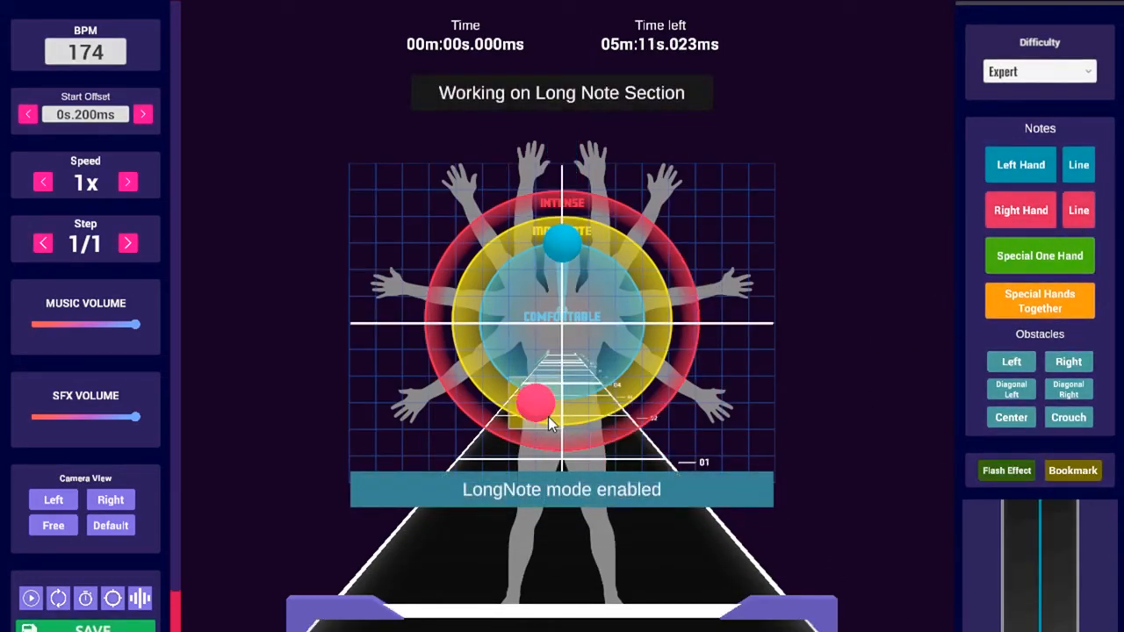
click(557, 423)
scroll(557, 423, up, 2)
click(558, 423)
scroll(558, 422, down, 2)
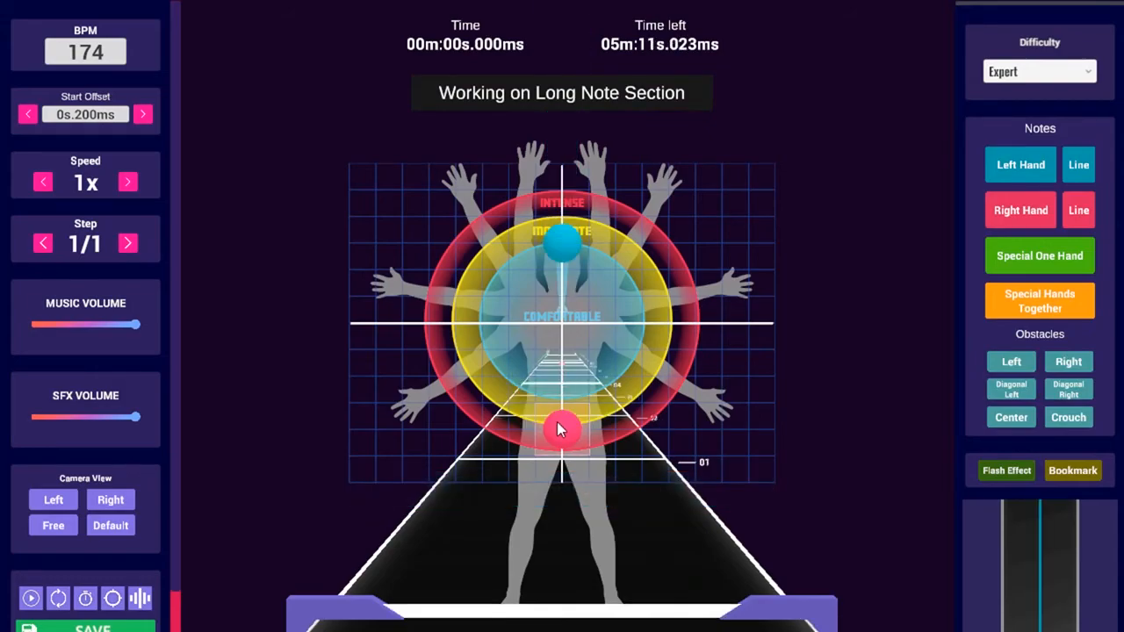
key(space)
key(space)
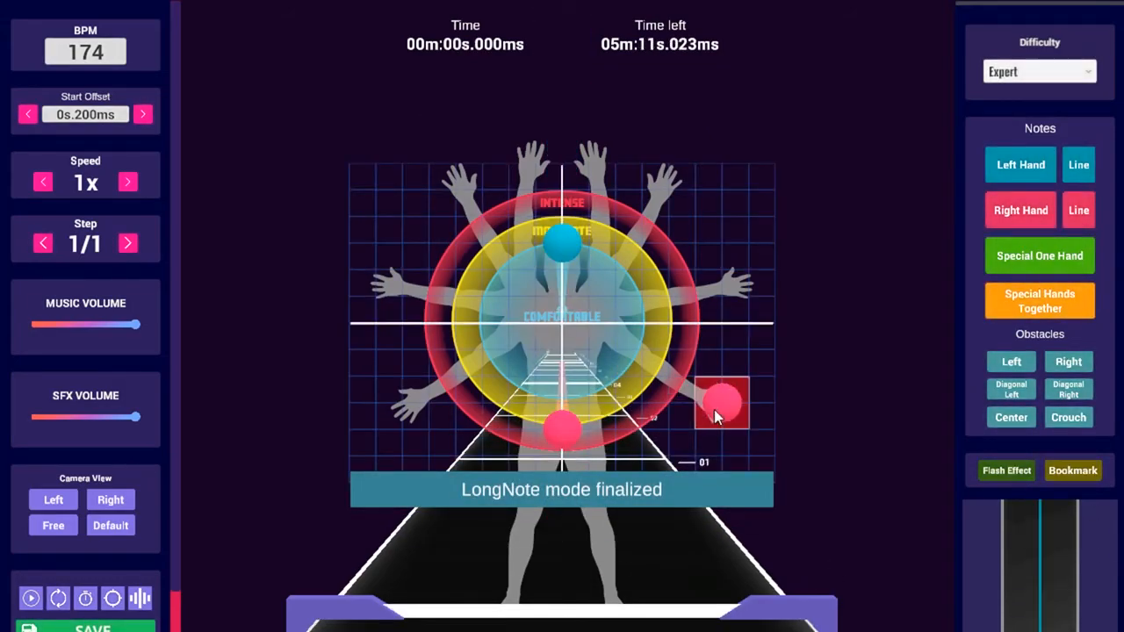
Delete the trial right- and left-hand long notes and the leftover left-hand note
click(558, 439)
click(560, 253)
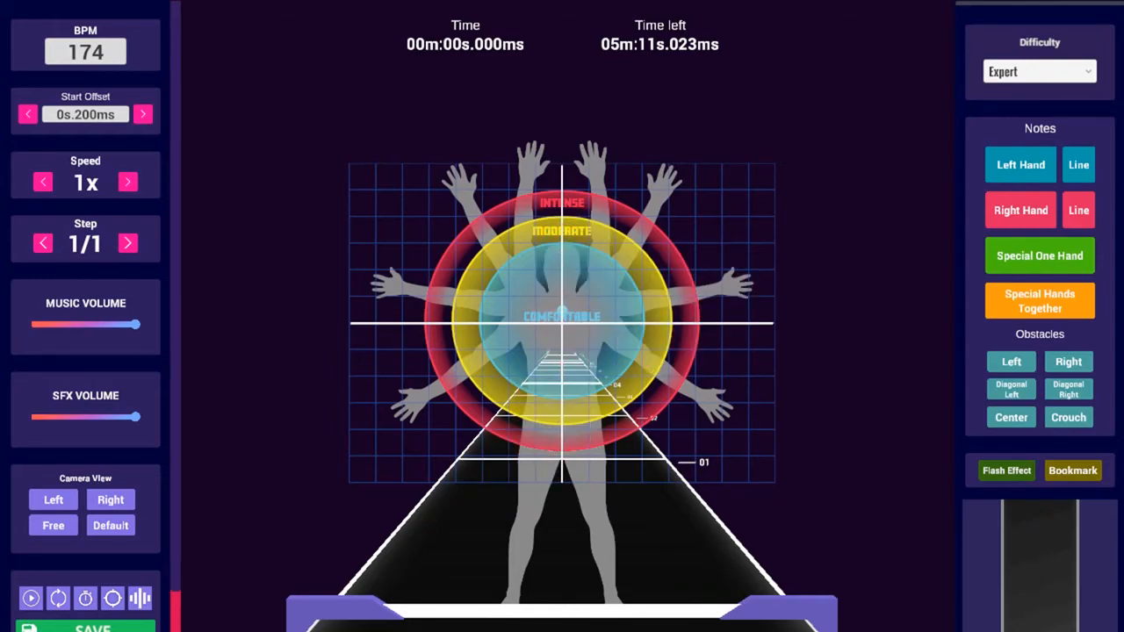
scroll(726, 328, up, 2)
click(564, 244)
scroll(638, 305, down, 2)
Draw a new left-hand long note through the first second of the track and play it back
click(1071, 167)
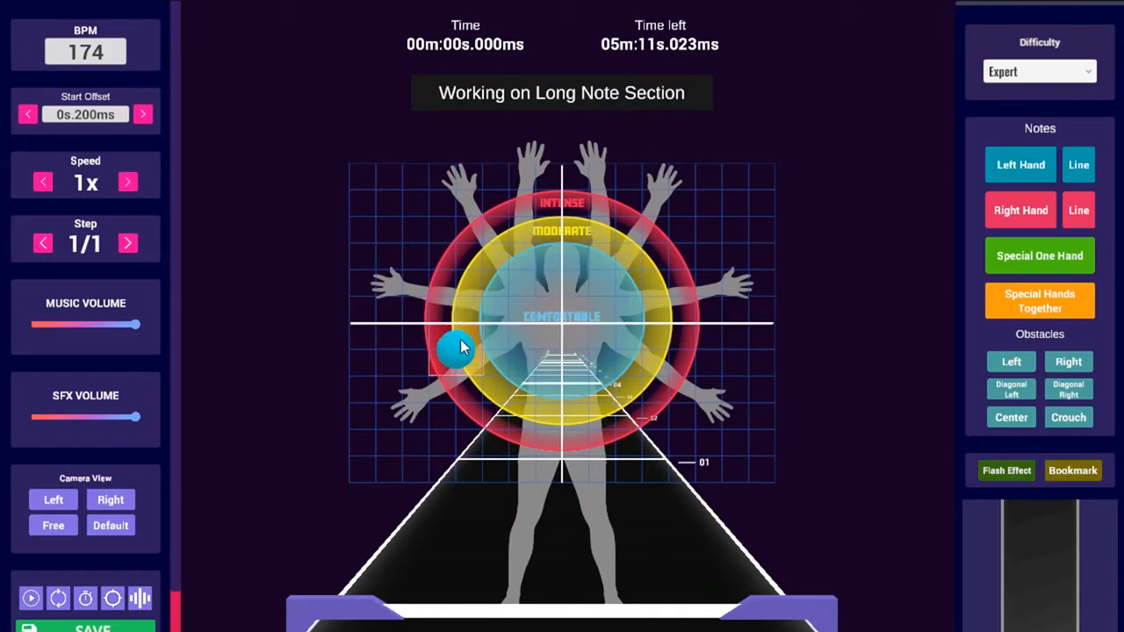
scroll(456, 323, up, 1)
scroll(614, 259, up, 1)
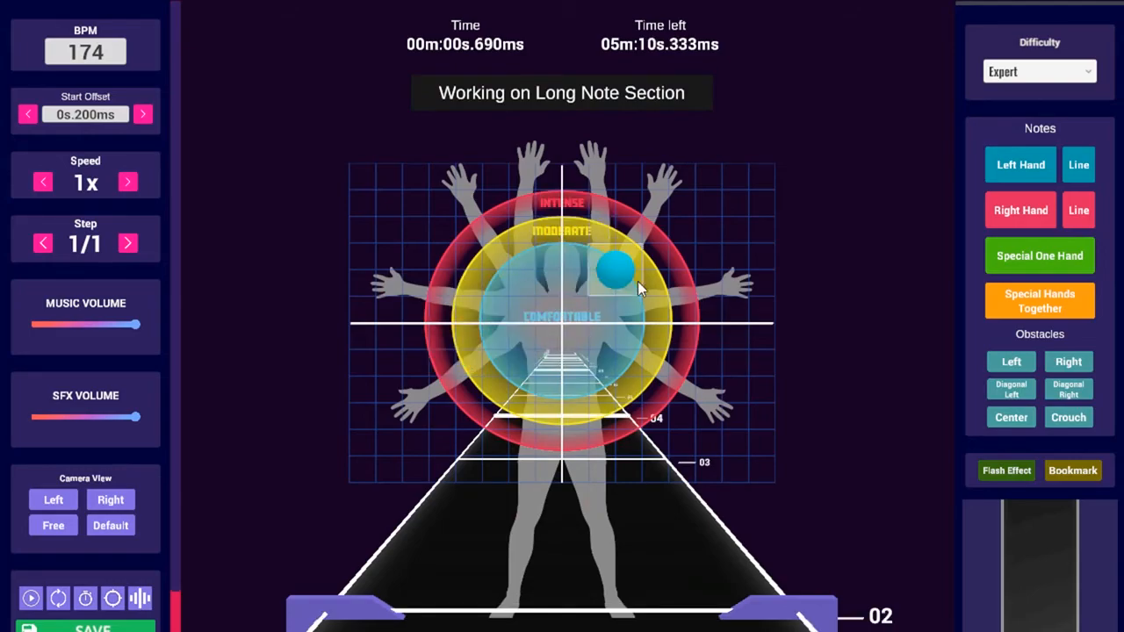
scroll(534, 427, up, 1)
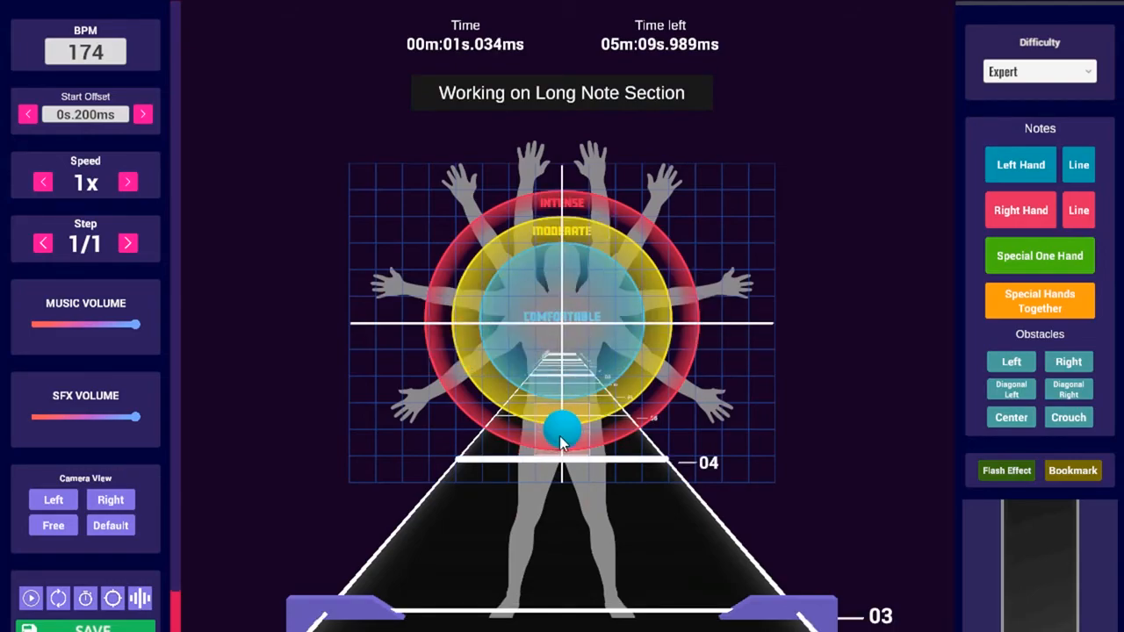
scroll(518, 400, up, 1)
scroll(439, 368, down, 4)
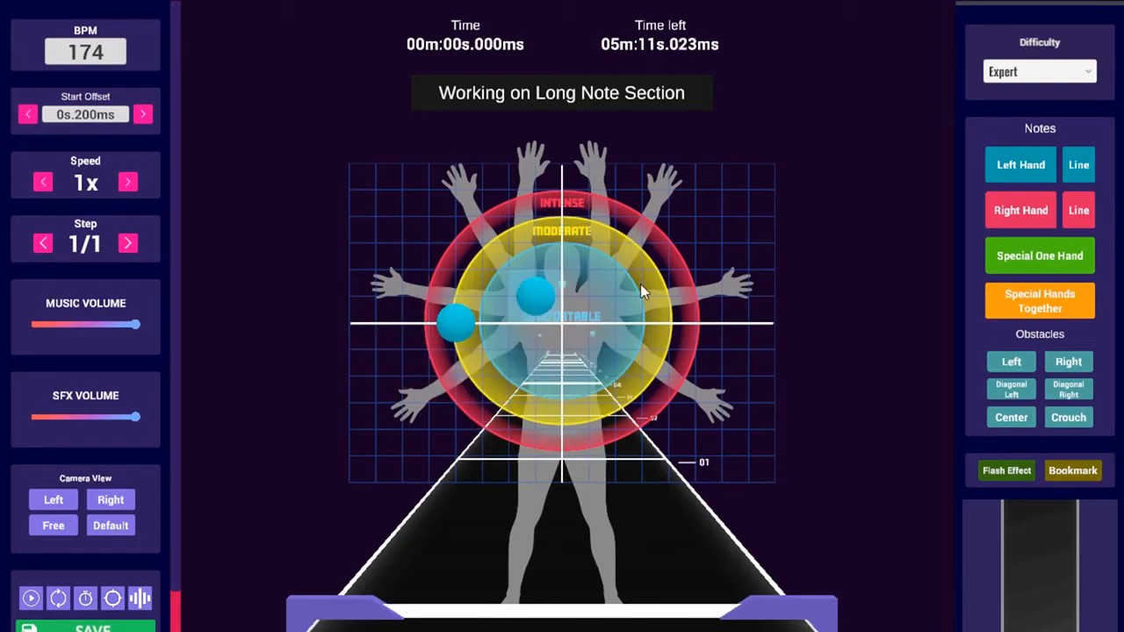
key(space)
key(space)
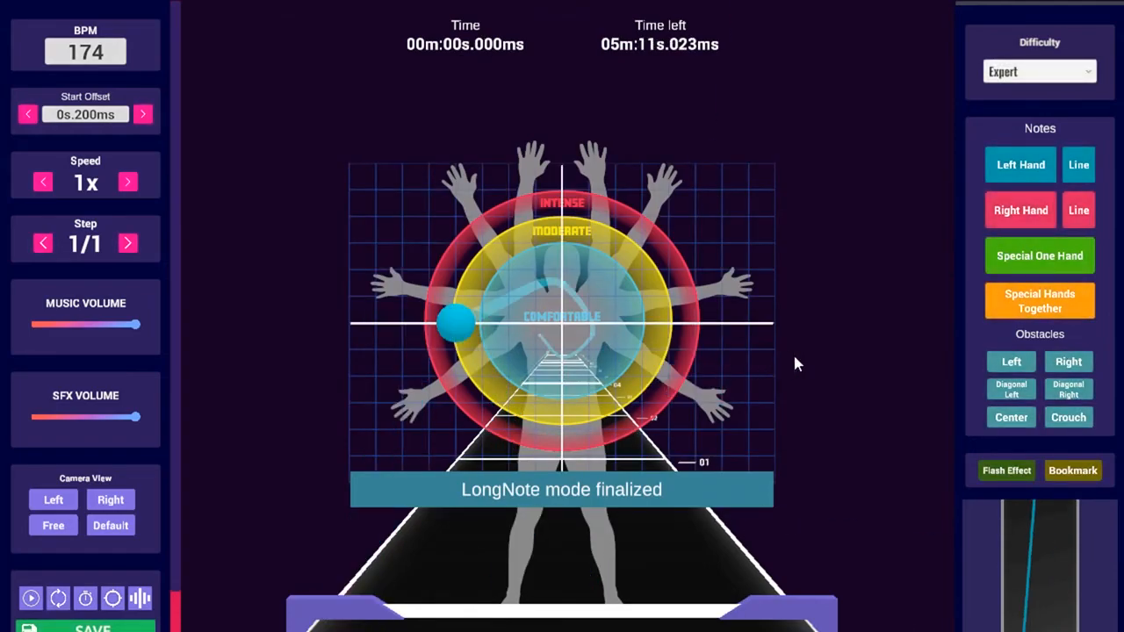
Delete the left-hand long note, switch from two-hand to one-hand special notes, and play the track
click(455, 327)
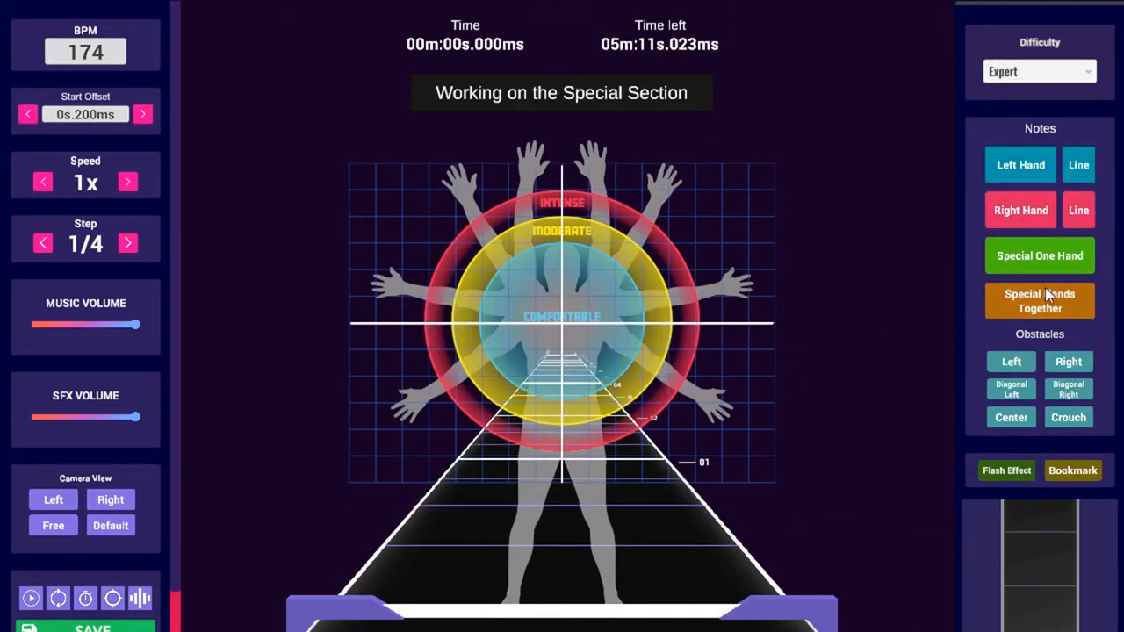
click(1016, 300)
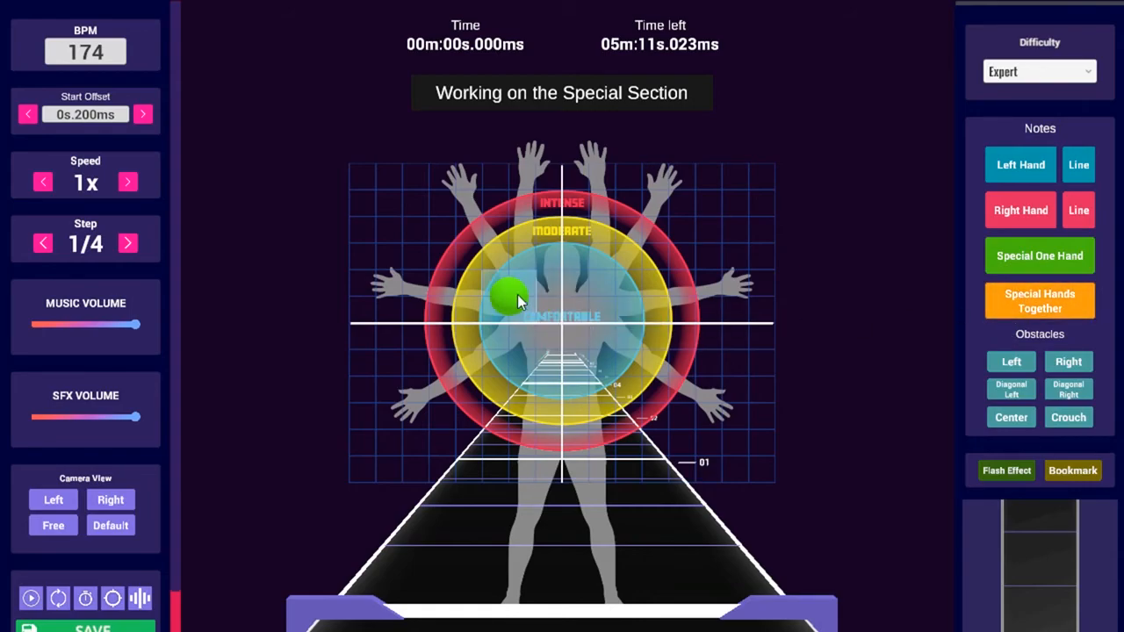
click(1016, 259)
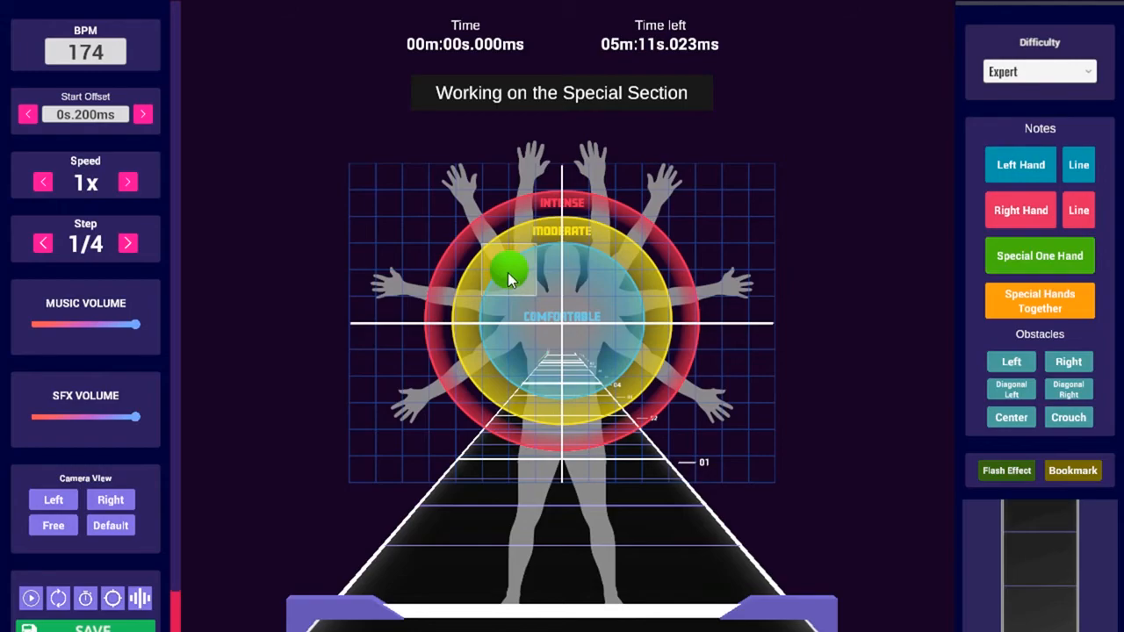
key(space)
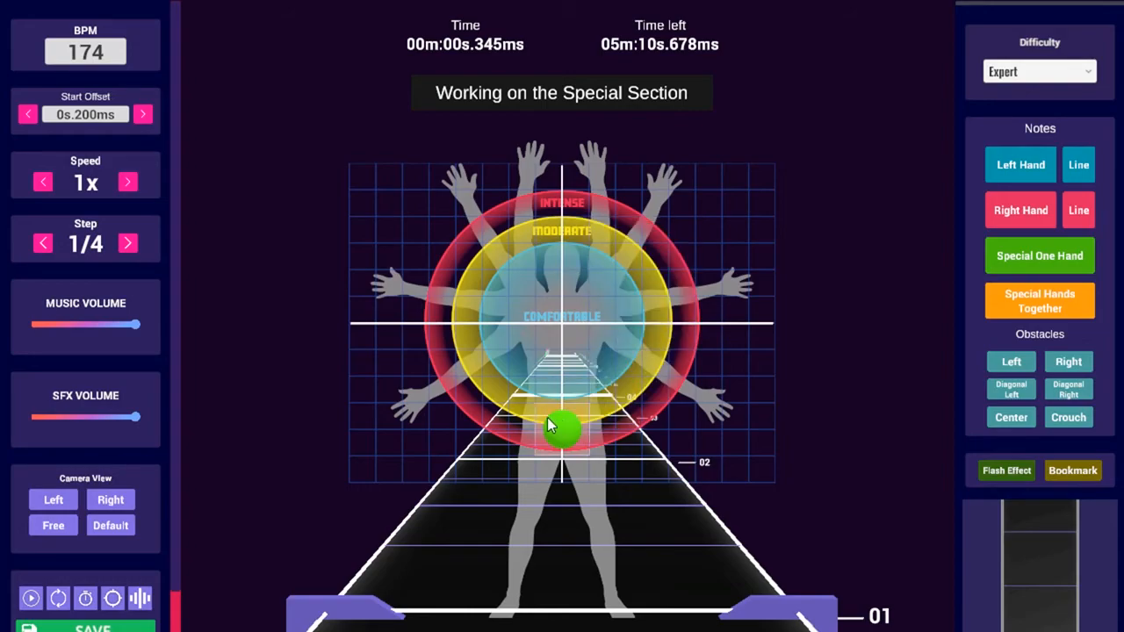
key(space)
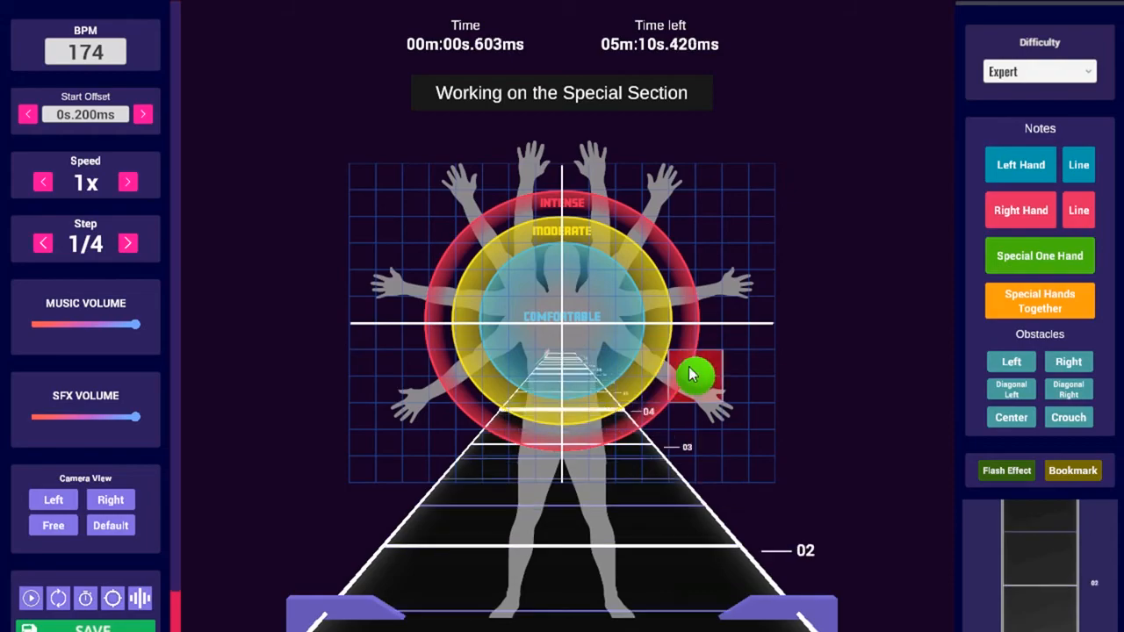
Scroll the timeline back to 00m:00s.603ms
scroll(641, 374, up, 1)
scroll(644, 370, down, 2)
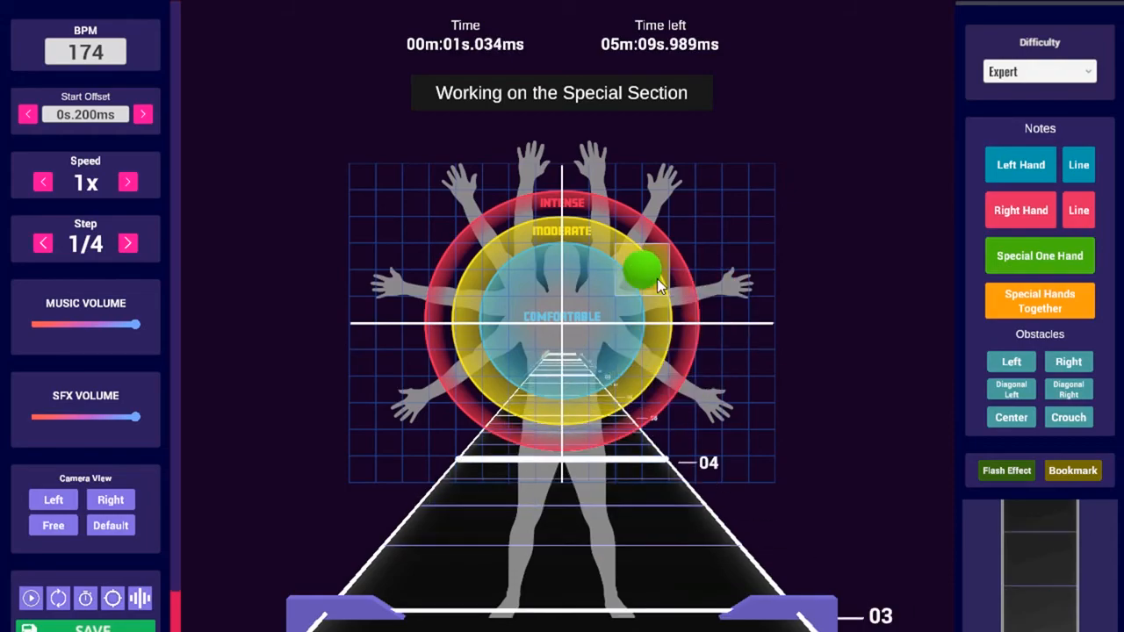
scroll(657, 279, up, 2)
scroll(657, 278, up, 2)
scroll(656, 293, down, 5)
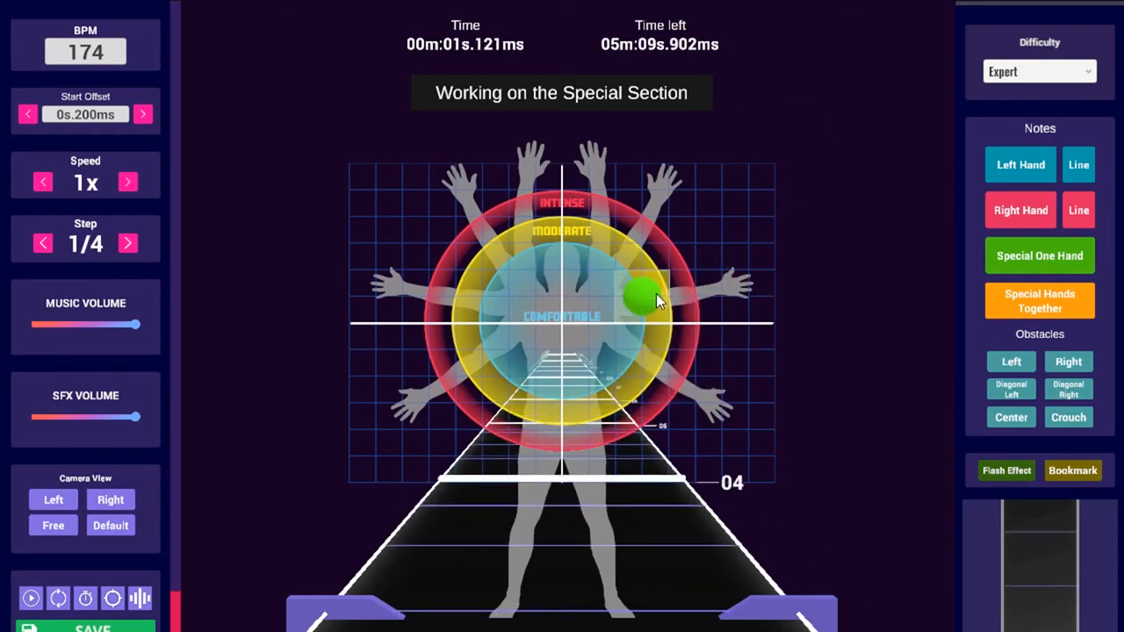
scroll(666, 284, up, 1)
scroll(647, 273, down, 12)
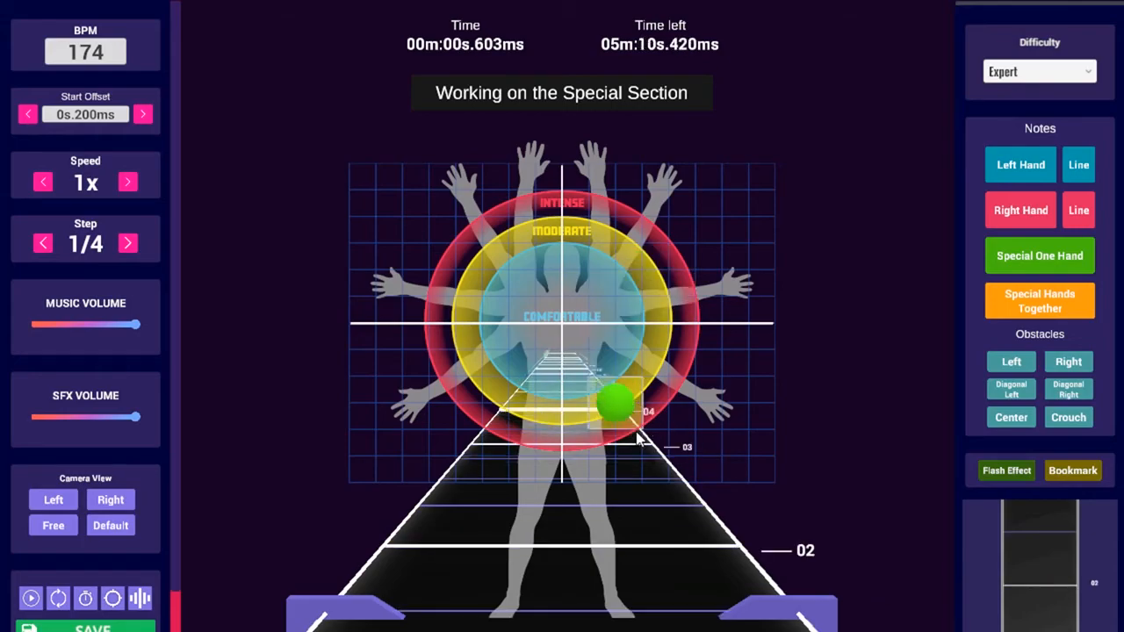
Place a trial two-hand special note on the grid near the song's start
click(1055, 282)
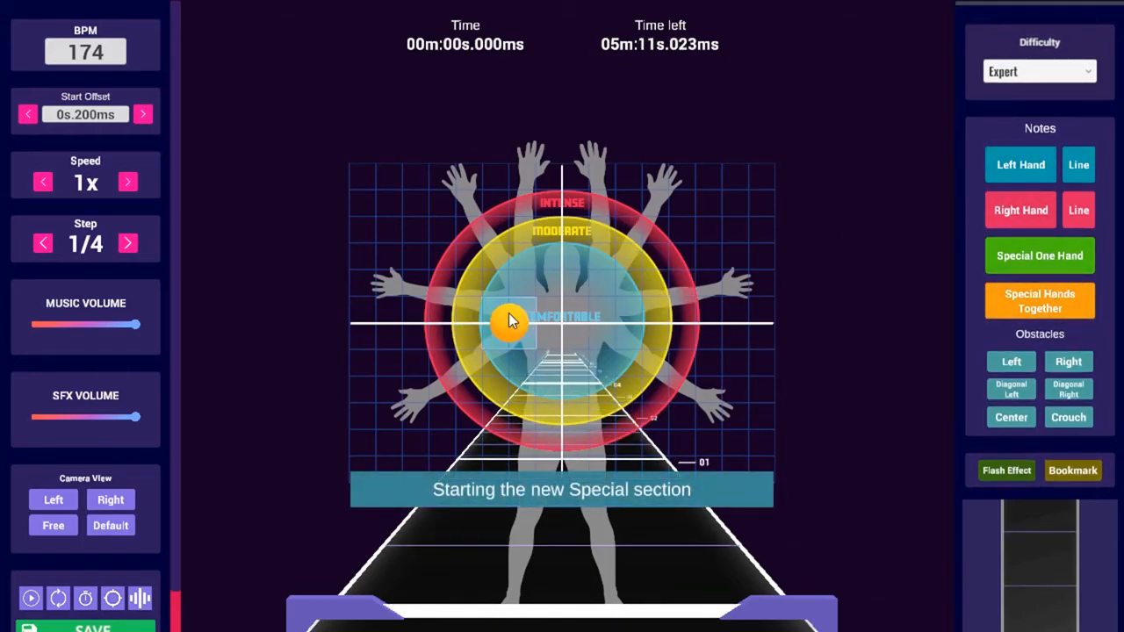
scroll(497, 279, up, 1)
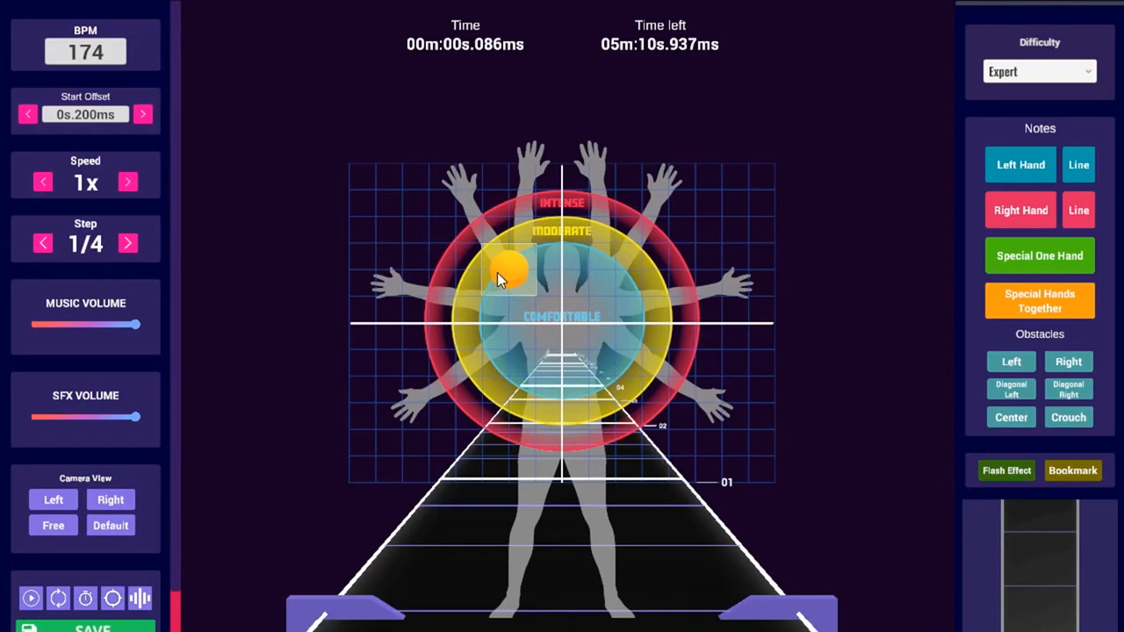
click(491, 281)
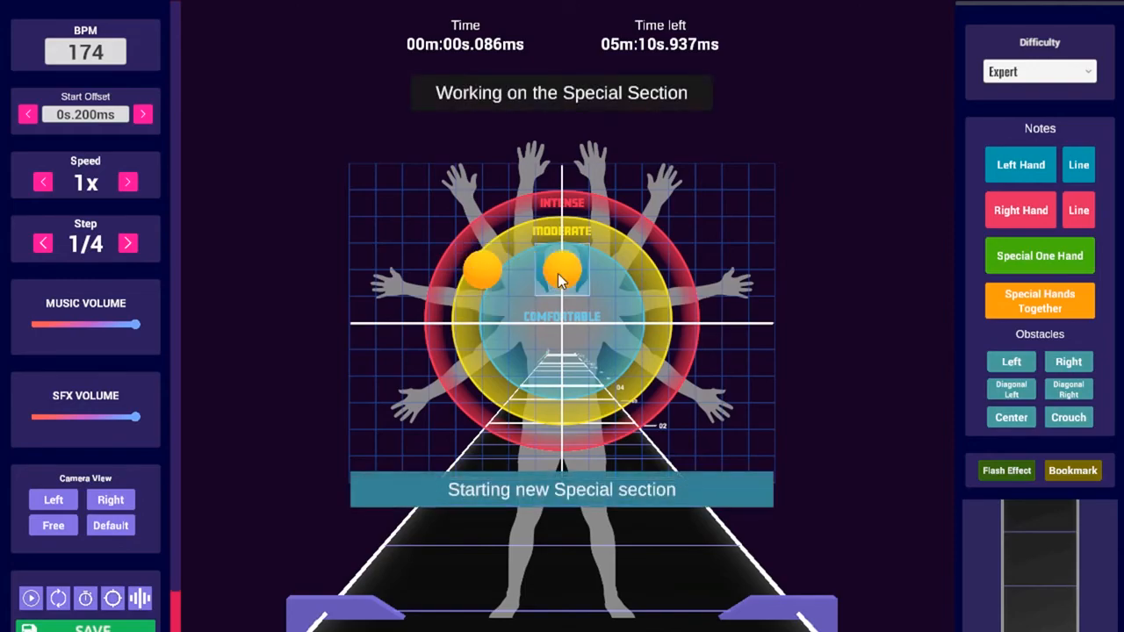
Delete the orange special note from the opening beats, leaving 00m:00s.000ms empty
scroll(558, 273, up, 1)
scroll(589, 242, up, 1)
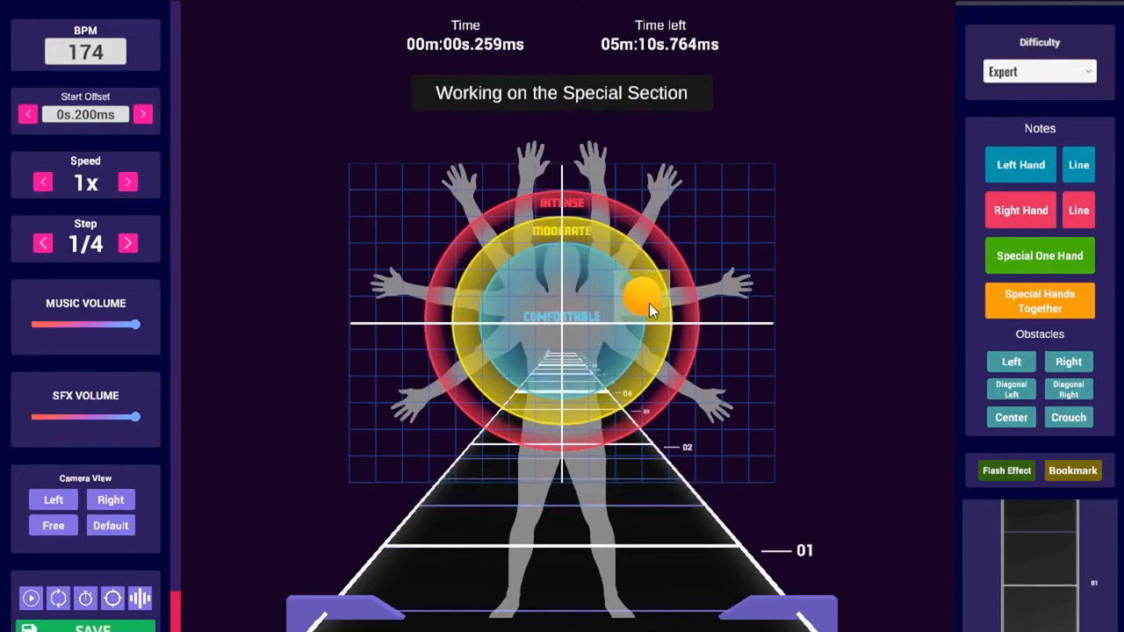
scroll(559, 395, up, 2)
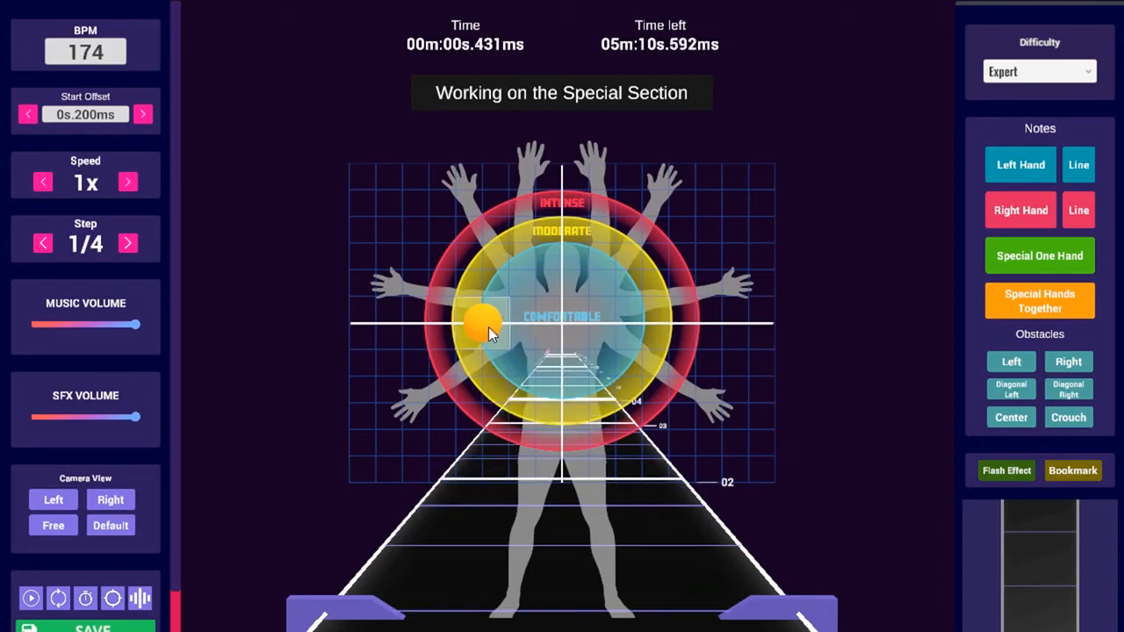
scroll(565, 258, up, 1)
scroll(649, 398, down, 6)
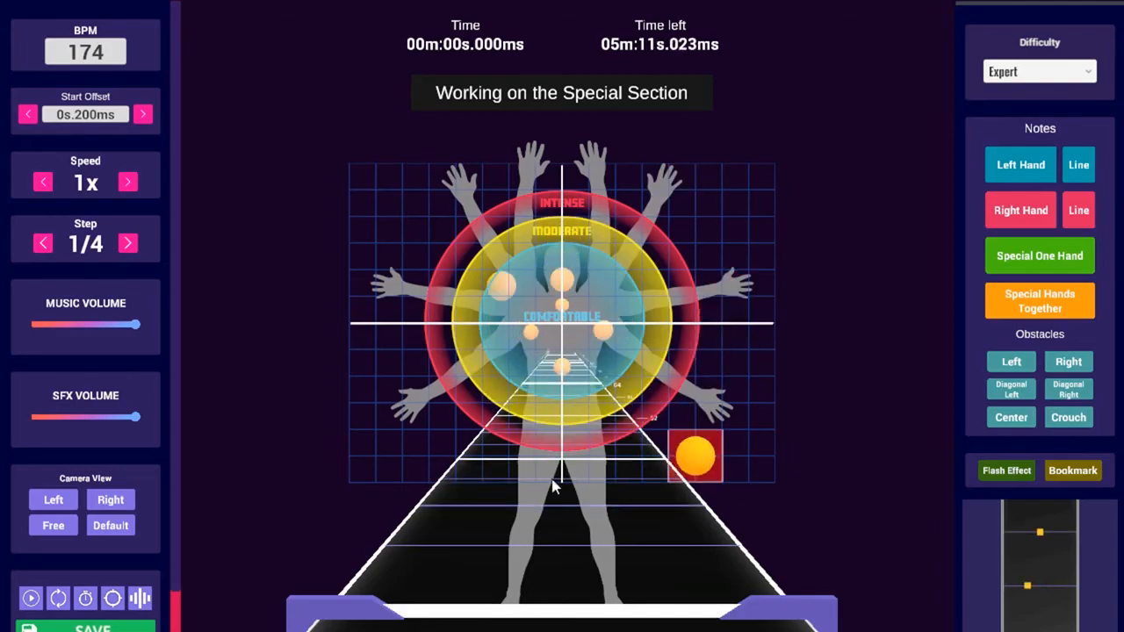
scroll(493, 319, up, 1)
click(489, 271)
scroll(462, 285, up, 2)
scroll(783, 380, down, 1)
scroll(539, 334, down, 2)
scroll(519, 354, up, 2)
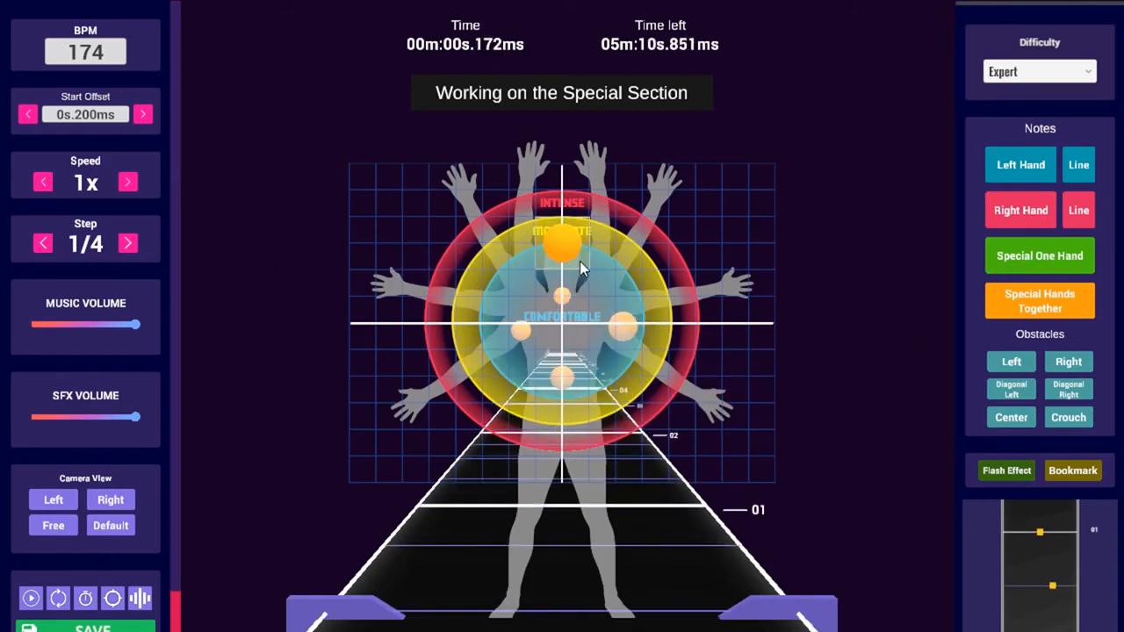
scroll(614, 308, up, 1)
scroll(579, 360, up, 1)
scroll(477, 354, up, 3)
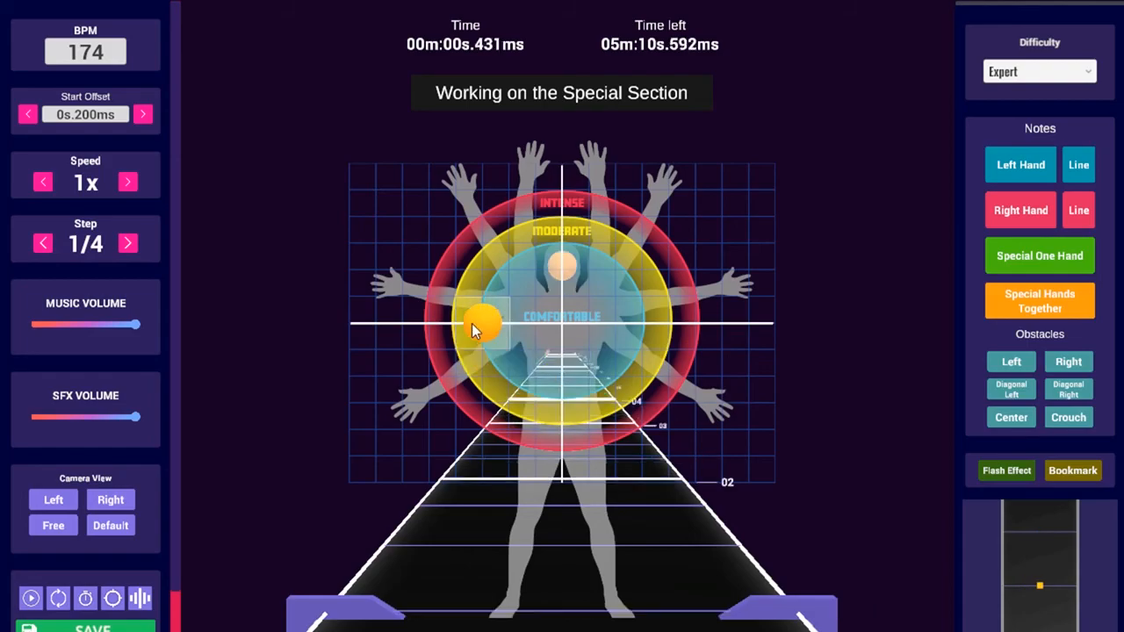
scroll(567, 229, down, 5)
scroll(644, 389, down, 2)
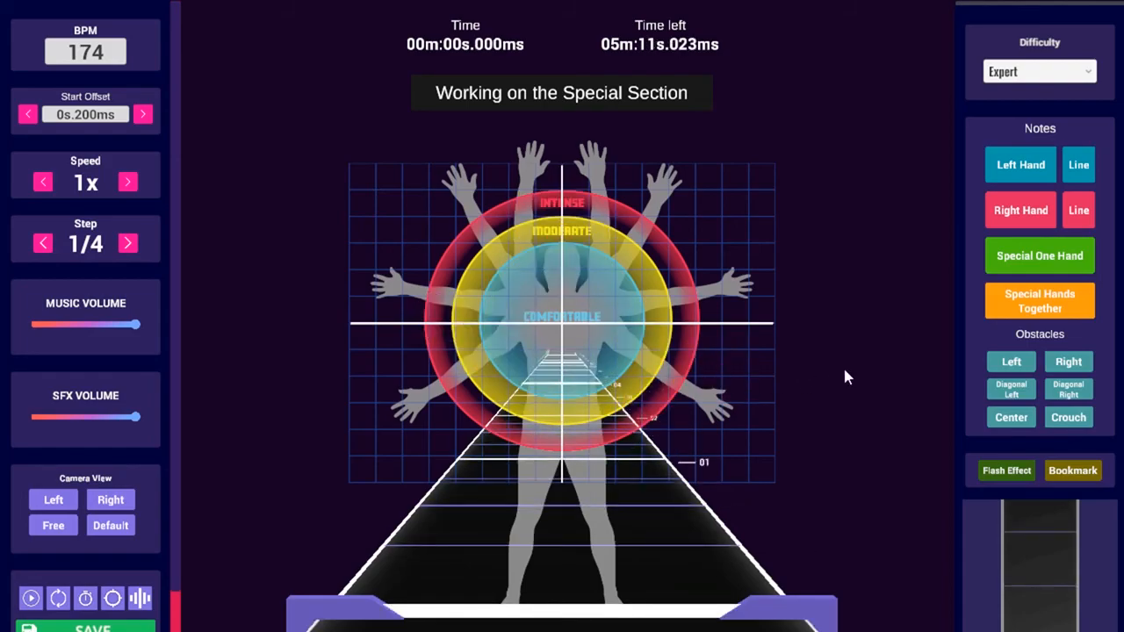
Toggle the Special One Hand section, then play and stop near 1.207 s
click(1064, 256)
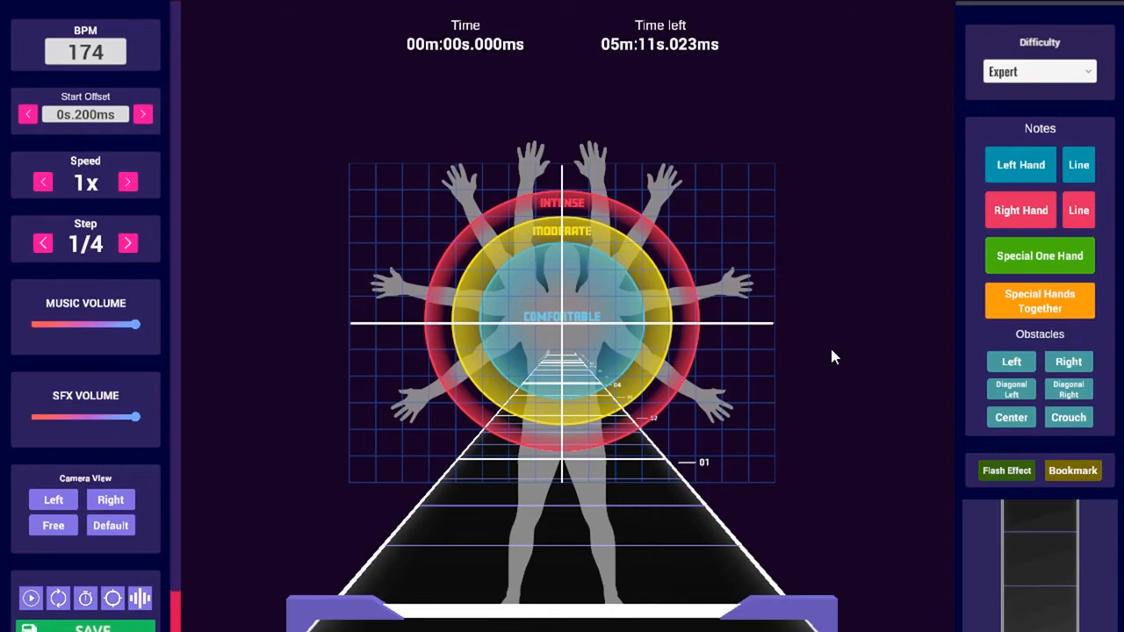
key(space)
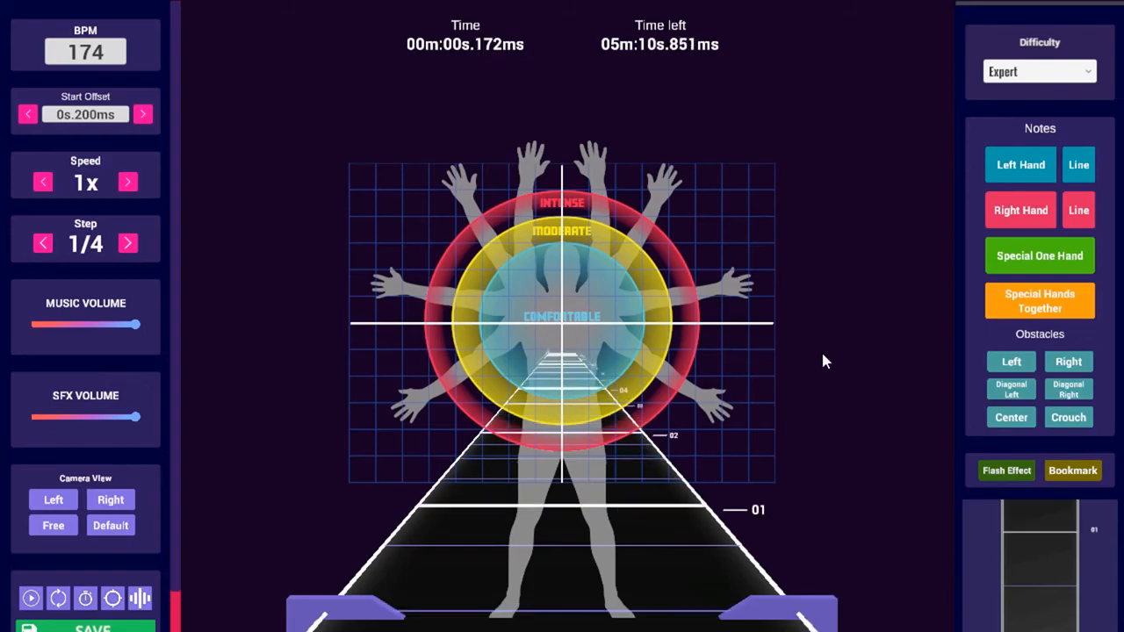
key(space)
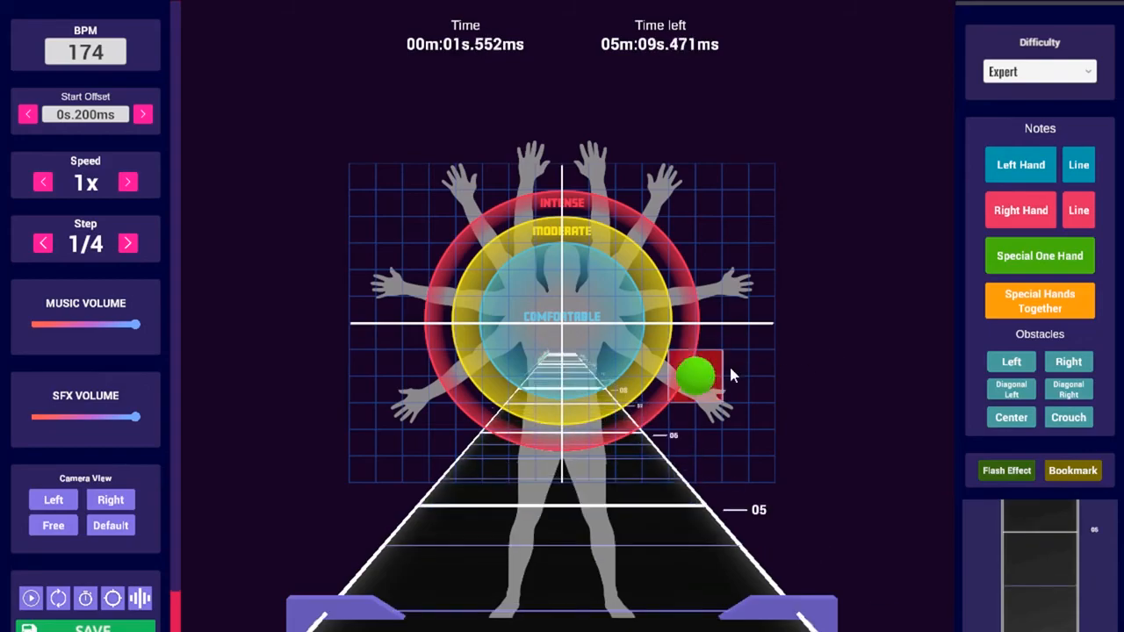
scroll(514, 357, down, 4)
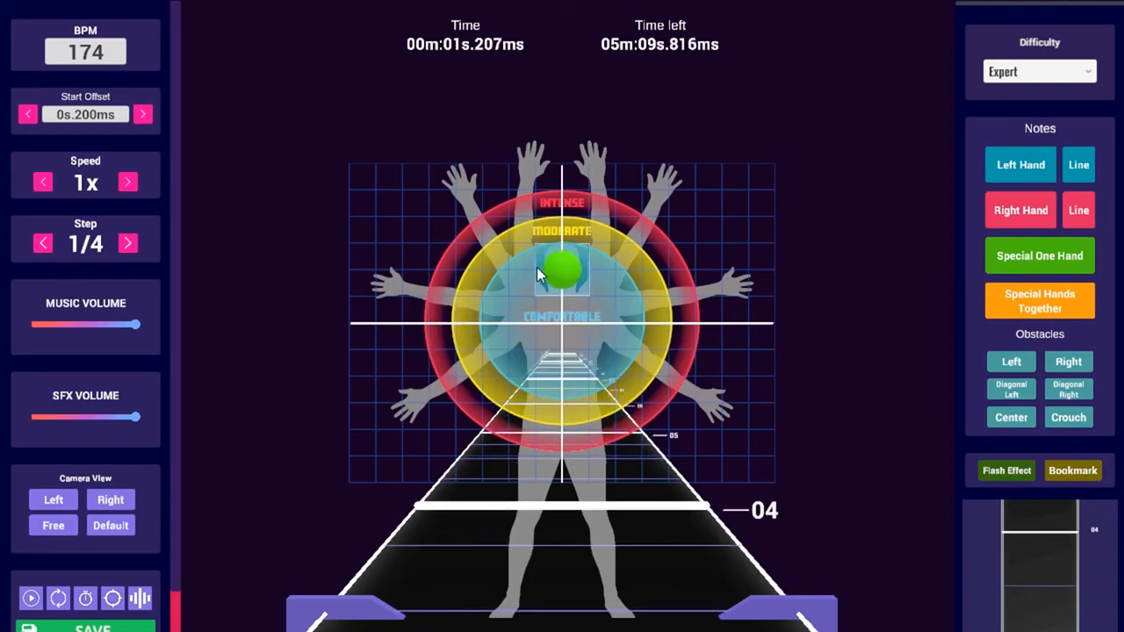
Cycle the note type to orange special, placing an orange note near the grid centre
middle_click(530, 349)
middle_click(531, 348)
middle_click(530, 348)
middle_click(531, 348)
middle_click(514, 324)
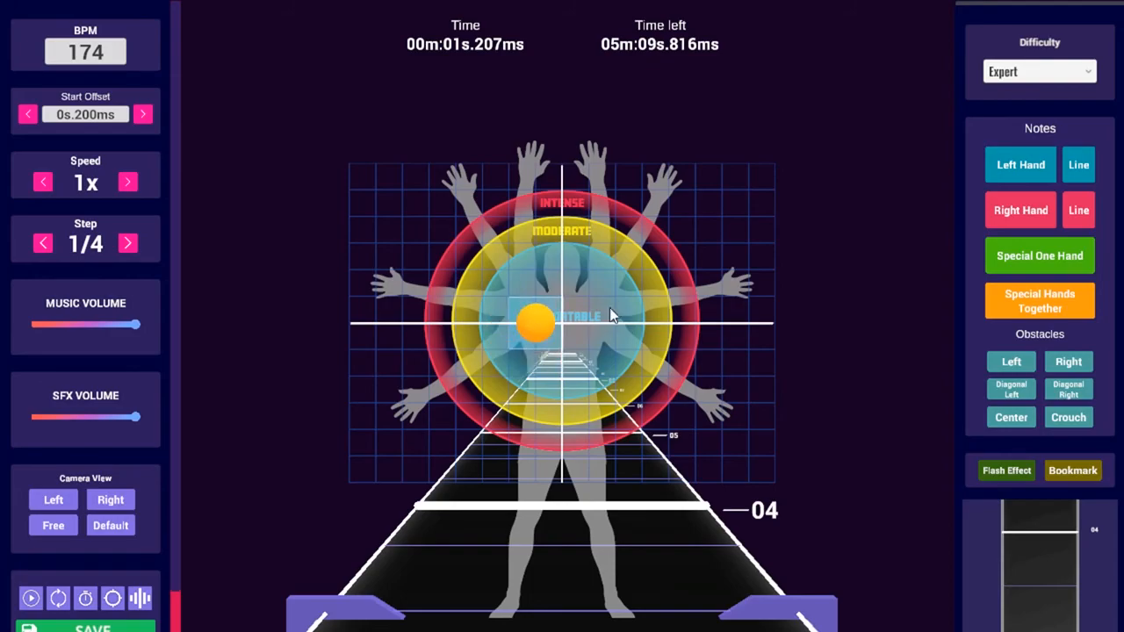
Place an orange special note starting the section, then move a misplaced one lower right
scroll(597, 347, up, 11)
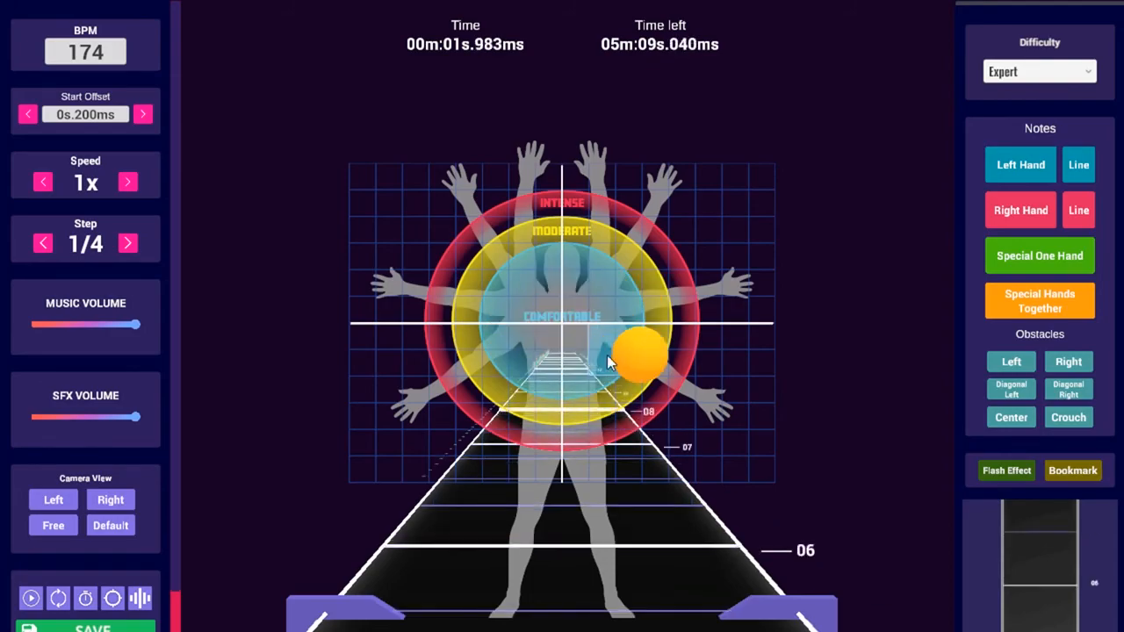
click(614, 301)
scroll(532, 343, up, 1)
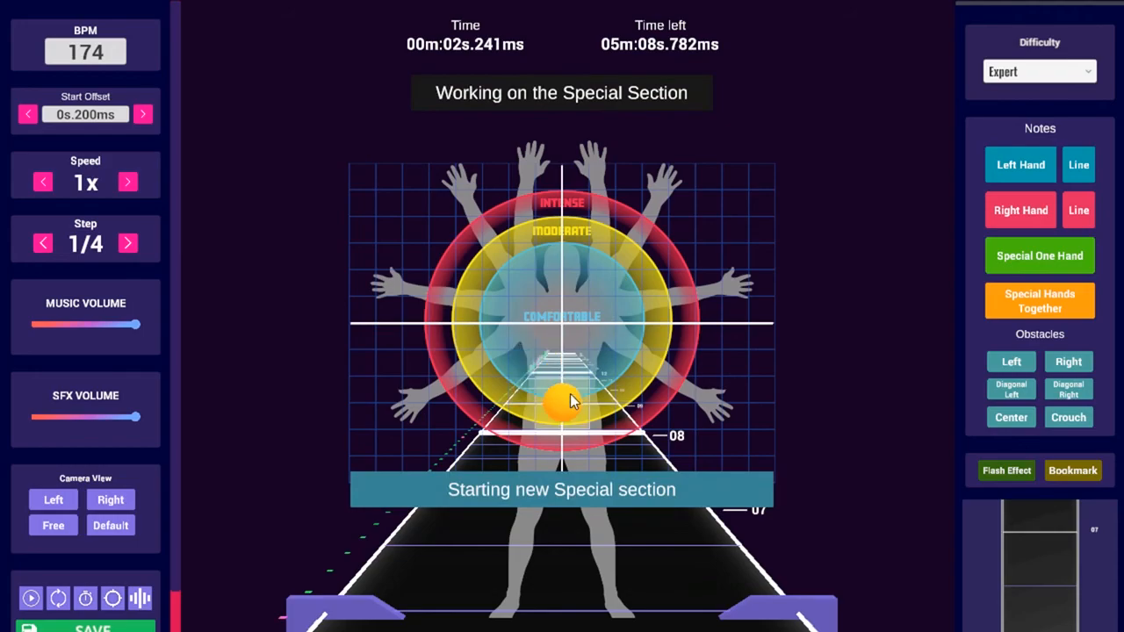
scroll(535, 376, up, 1)
scroll(483, 329, down, 6)
scroll(612, 318, up, 3)
scroll(625, 296, up, 1)
click(627, 296)
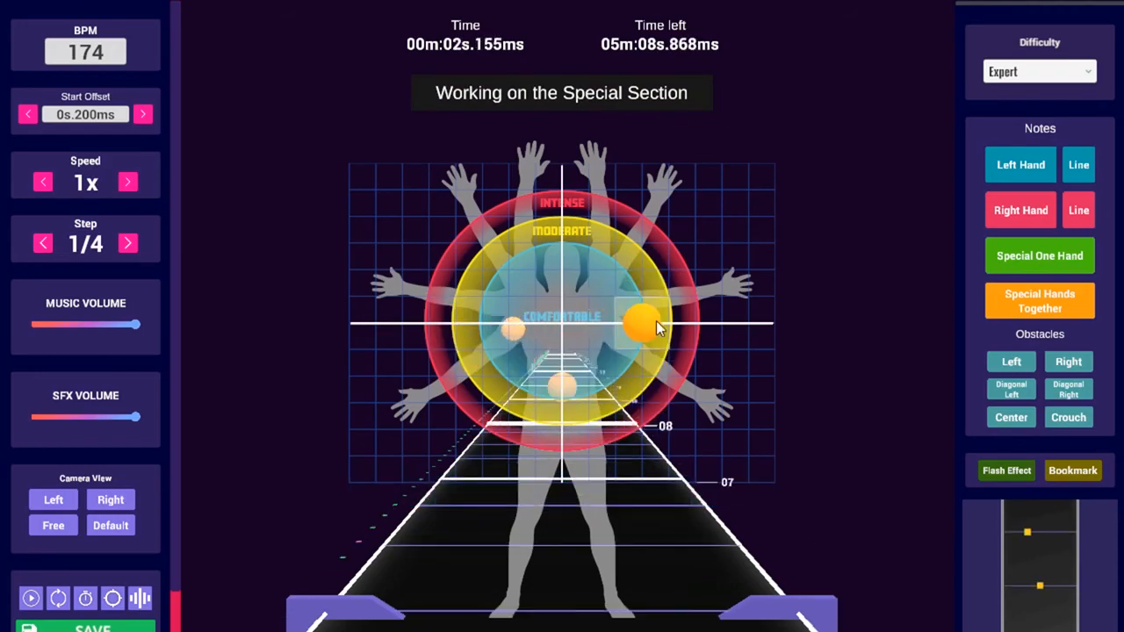
click(657, 322)
Review the placed orange special notes across the beats and save the beatmap
scroll(531, 338, down, 4)
scroll(669, 355, up, 3)
scroll(668, 352, up, 1)
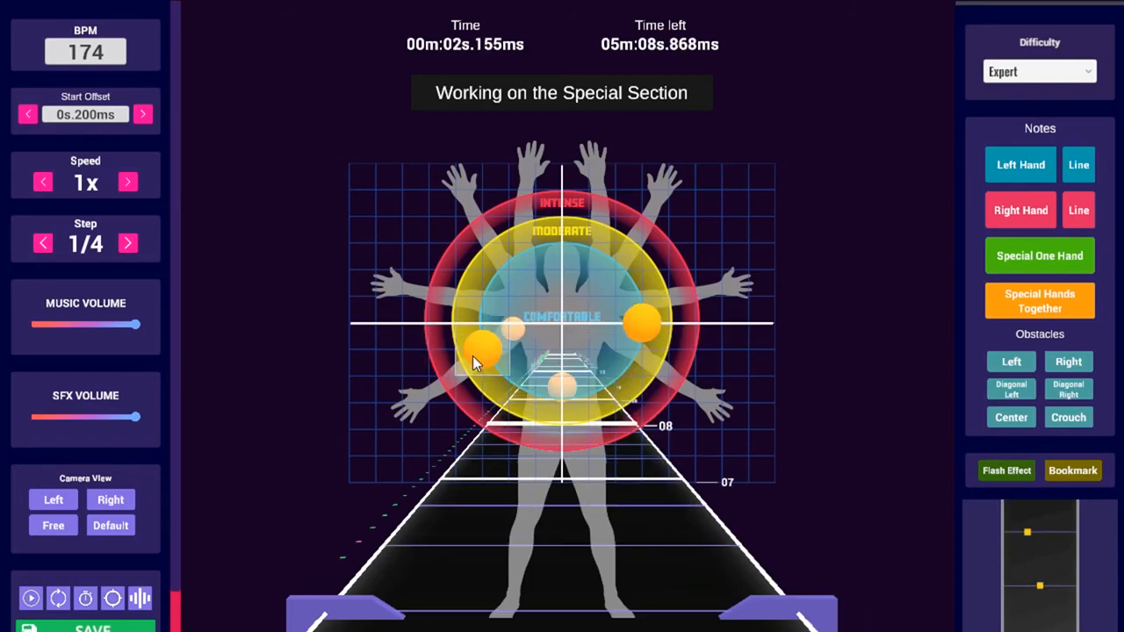
scroll(472, 356, up, 1)
scroll(661, 385, up, 1)
scroll(650, 377, down, 6)
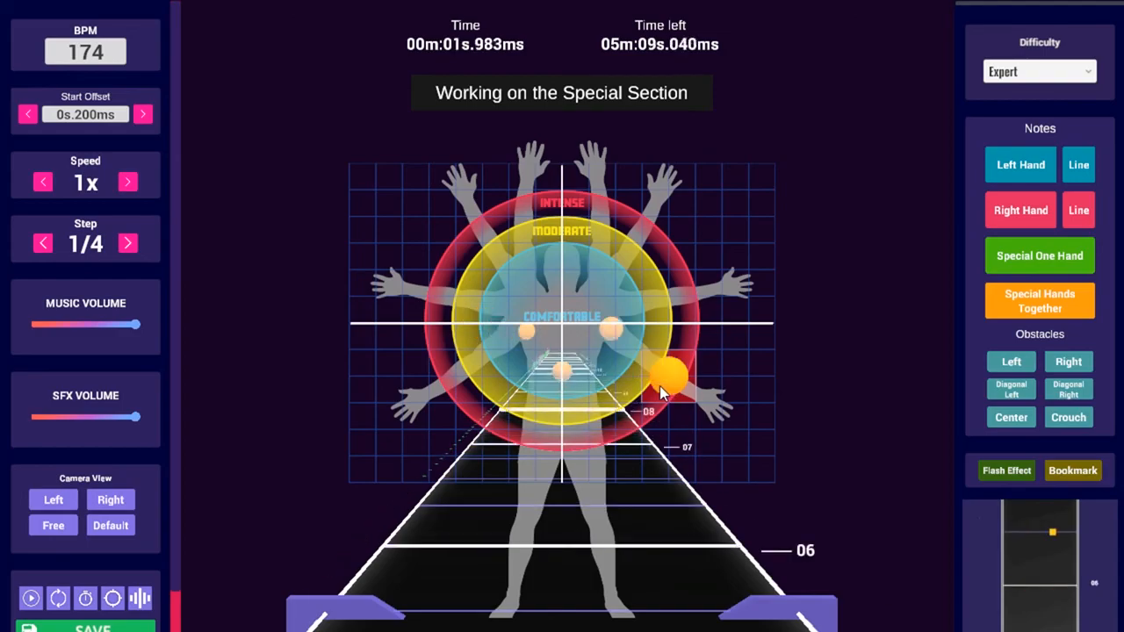
scroll(638, 377, up, 1)
scroll(555, 377, up, 1)
scroll(555, 380, up, 1)
scroll(642, 382, up, 1)
scroll(554, 402, up, 1)
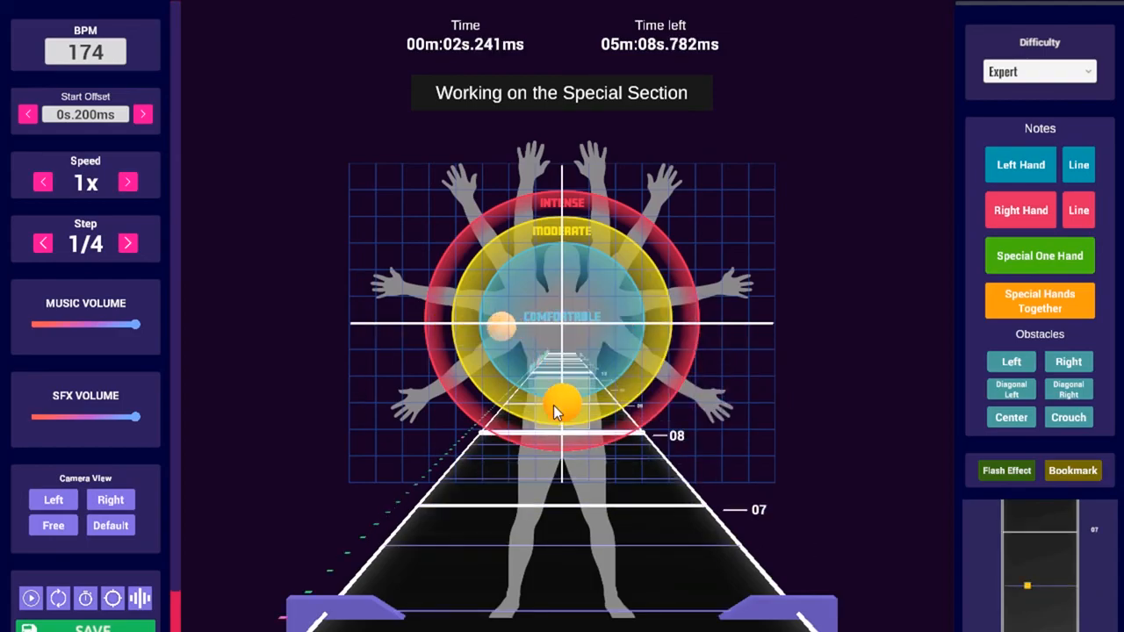
scroll(460, 343, up, 1)
scroll(472, 317, down, 8)
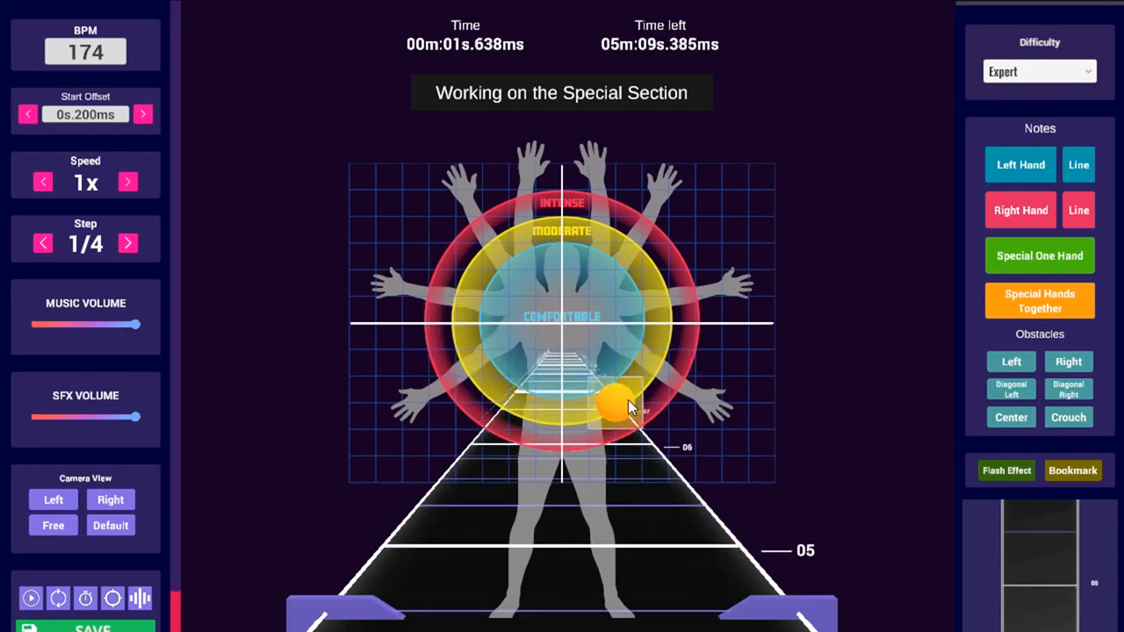
key(ctrl+s)
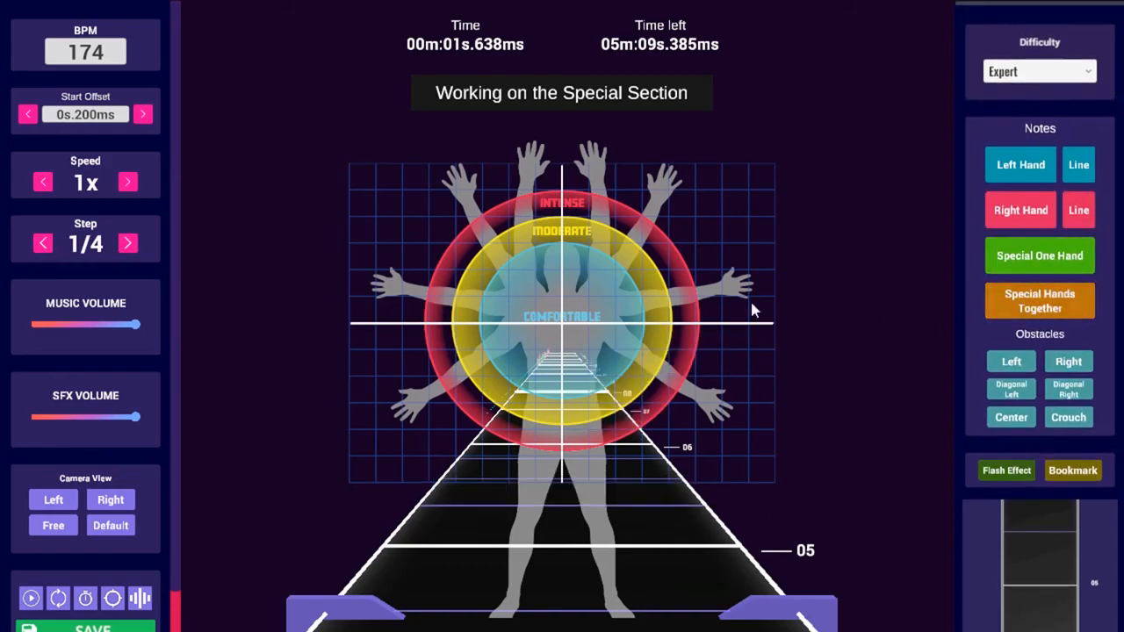
Add another orange special note to the lower right of centre
click(642, 321)
scroll(579, 386, up, 2)
scroll(442, 326, down, 4)
scroll(615, 319, up, 2)
scroll(562, 399, up, 2)
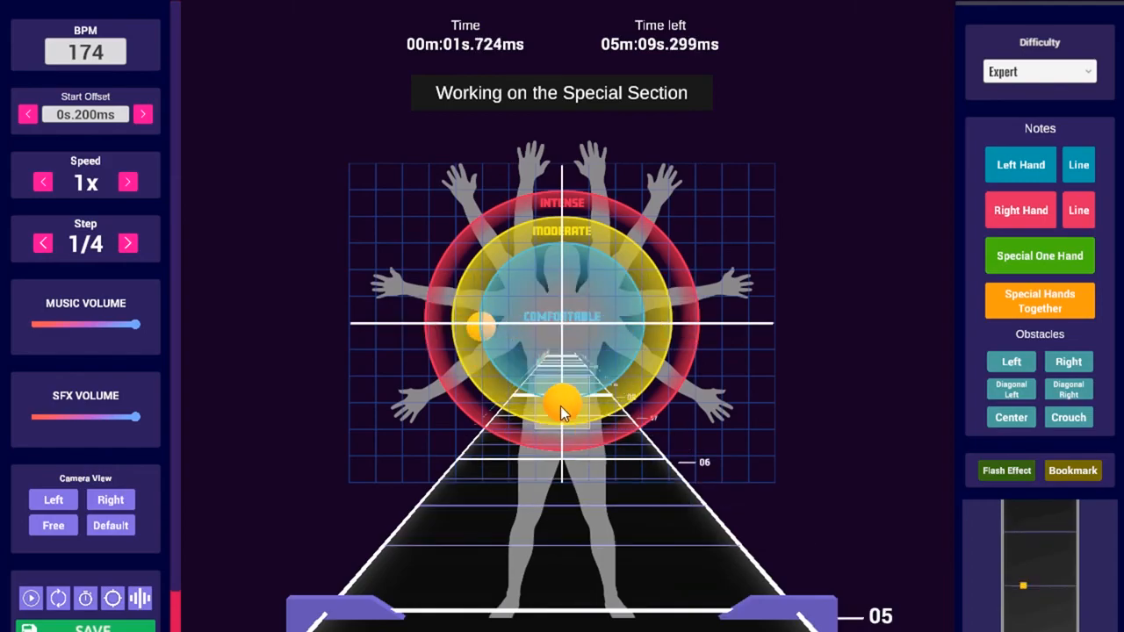
scroll(527, 326, down, 4)
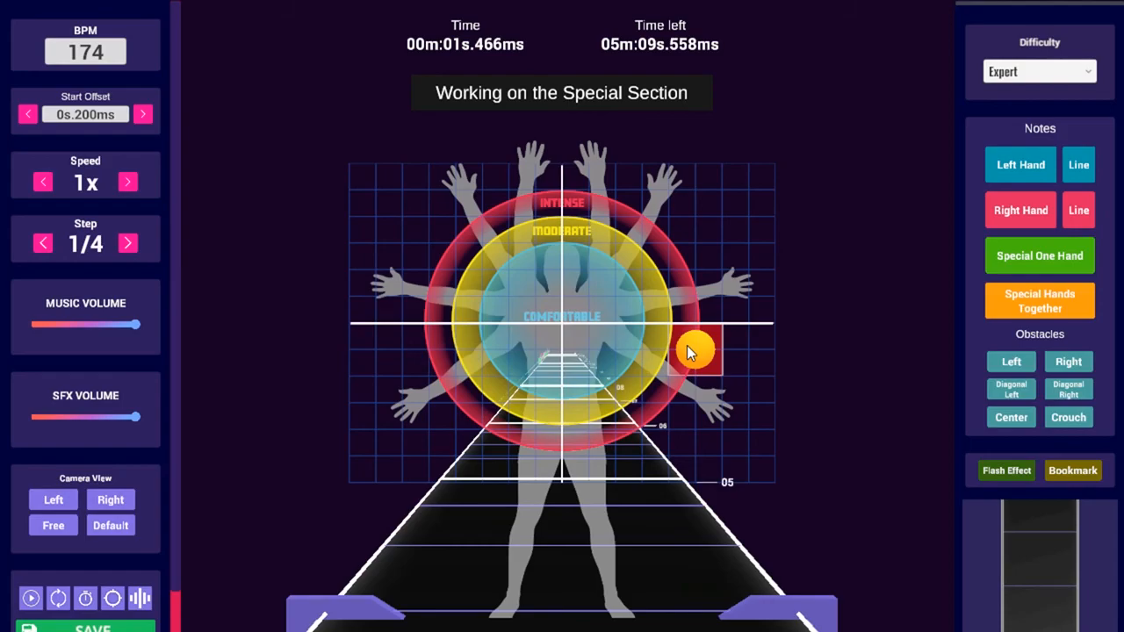
scroll(746, 320, up, 2)
Toggle off the one-hand special section and advance the map to 00m:06s.121ms
click(1007, 262)
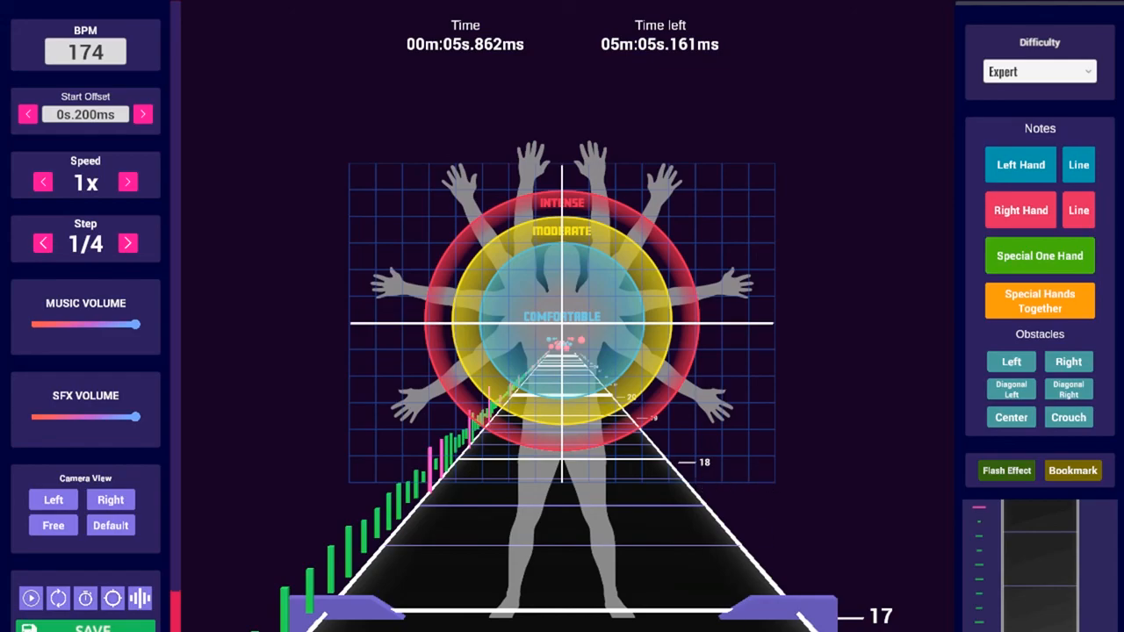
scroll(659, 500, down, 5)
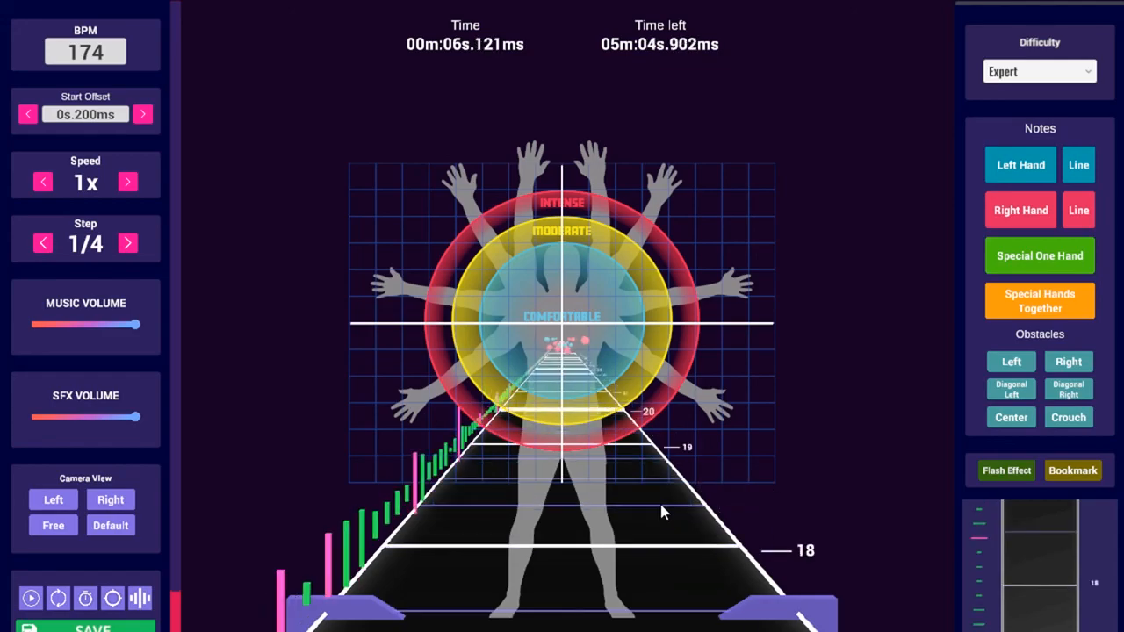